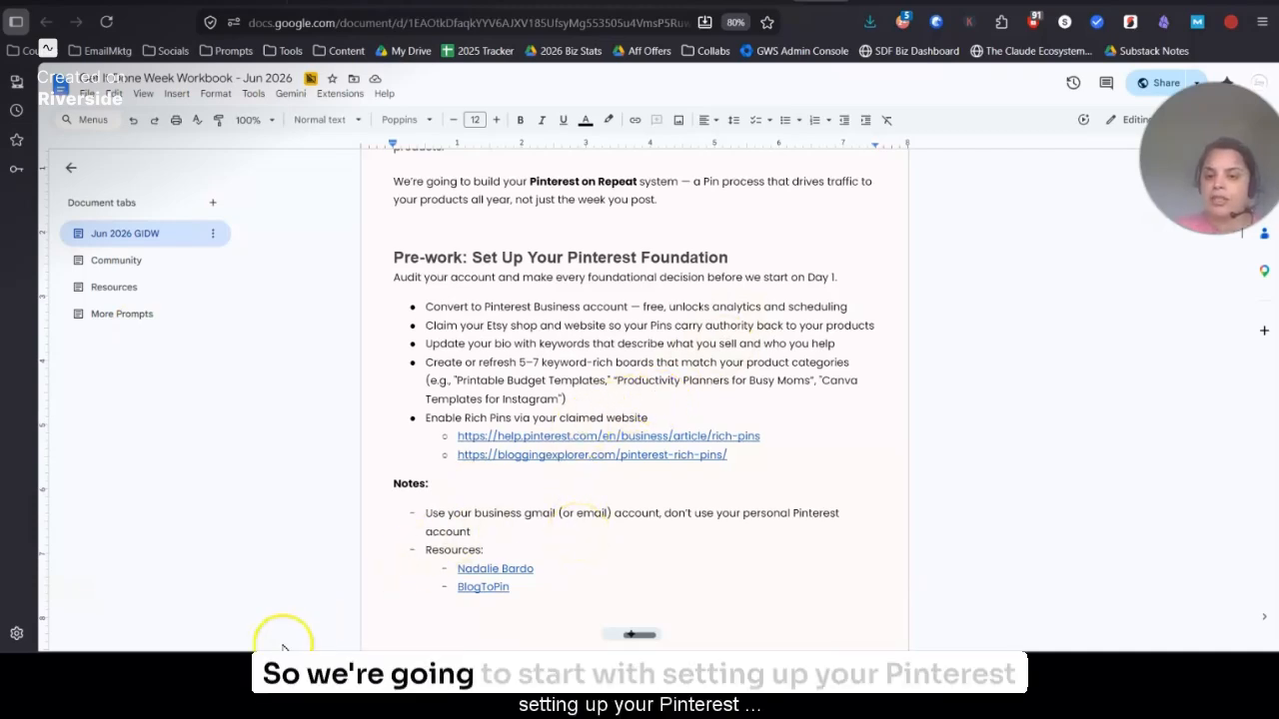
Review the Pinterest pre-work checklist and notes, checking the two links listed under Resources.
{"action": "scroll", "coordinate": [577, 379], "scroll_direction": "down", "scroll_amount": 3}
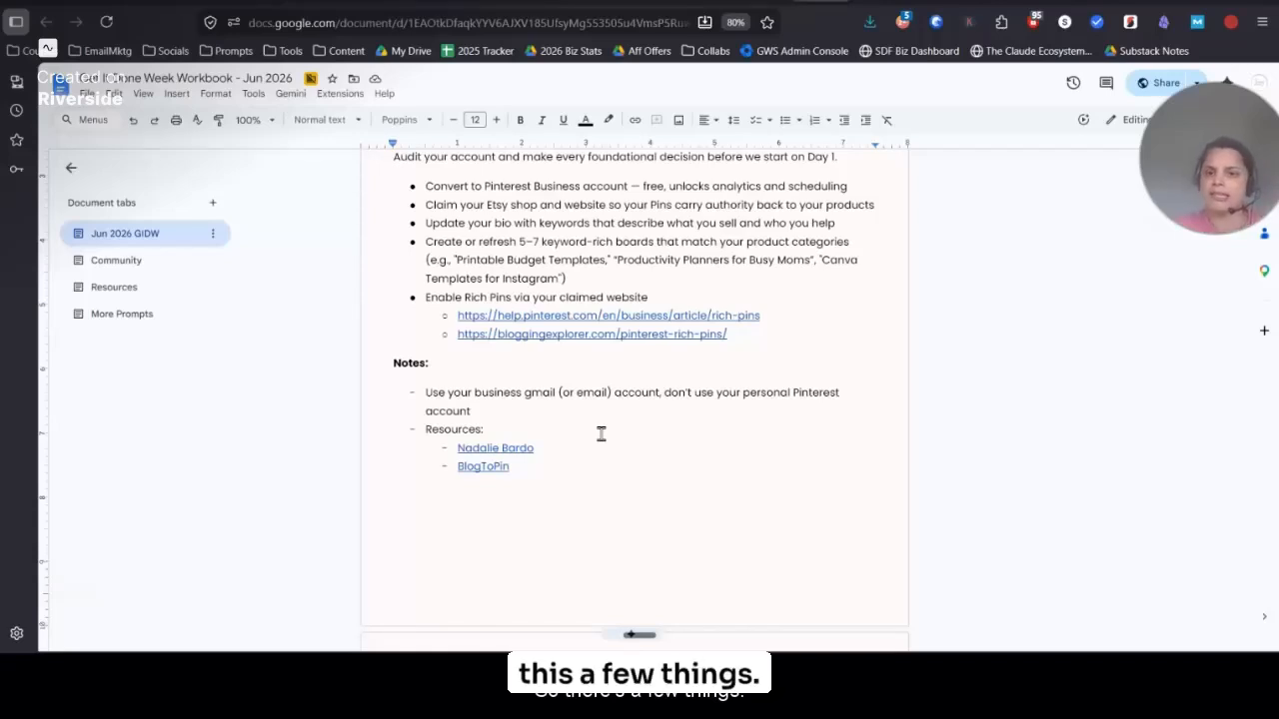
{"action": "left_click", "coordinate": [415, 182]}
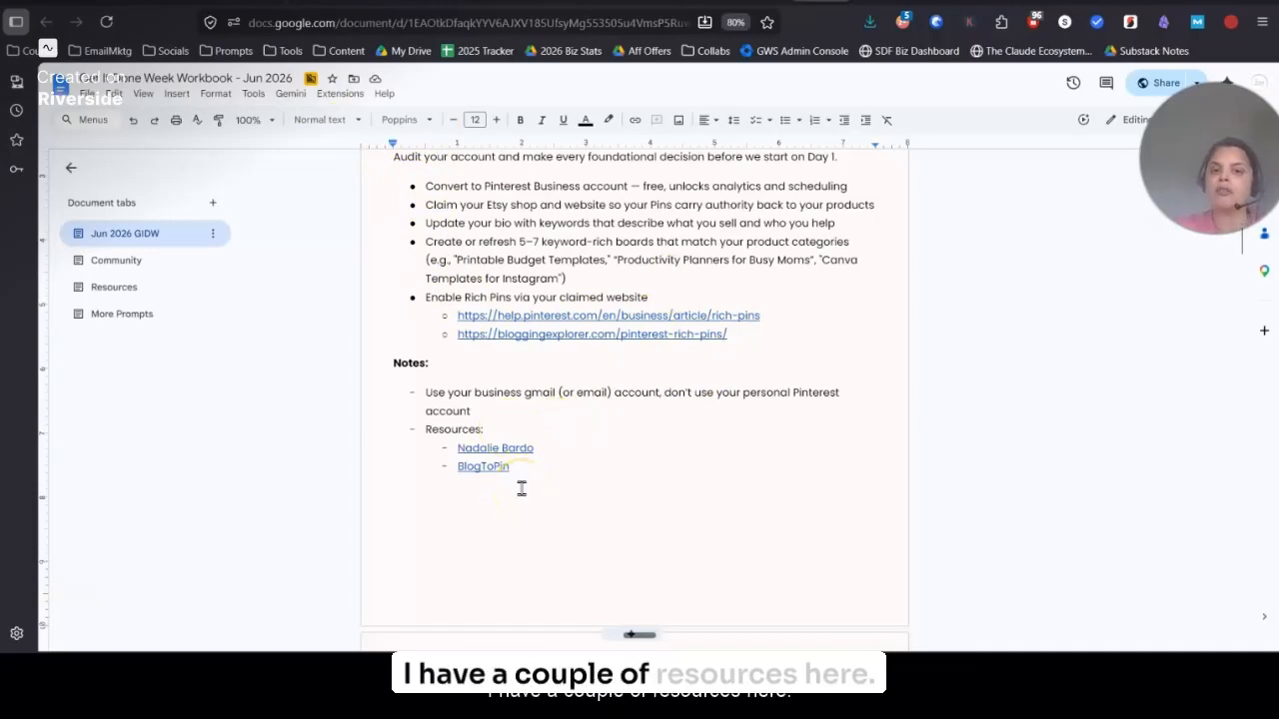
{"action": "left_click", "coordinate": [526, 450]}
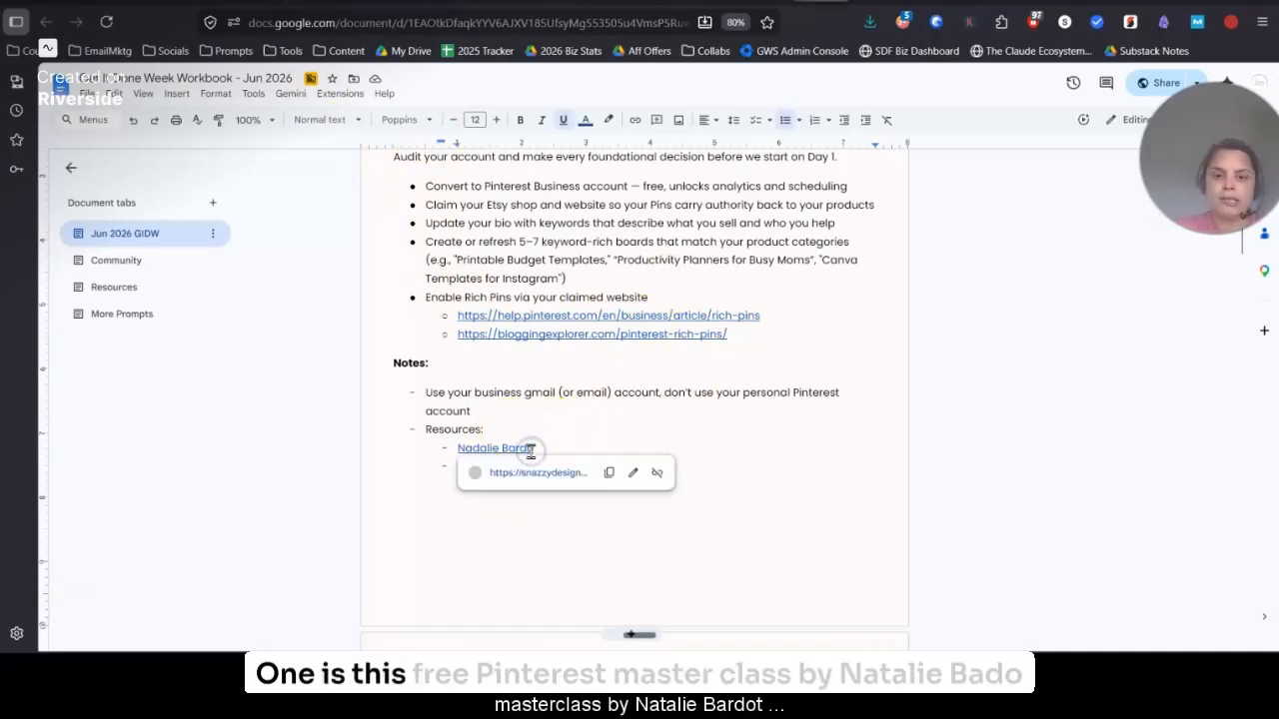
{"action": "left_click", "coordinate": [555, 447]}
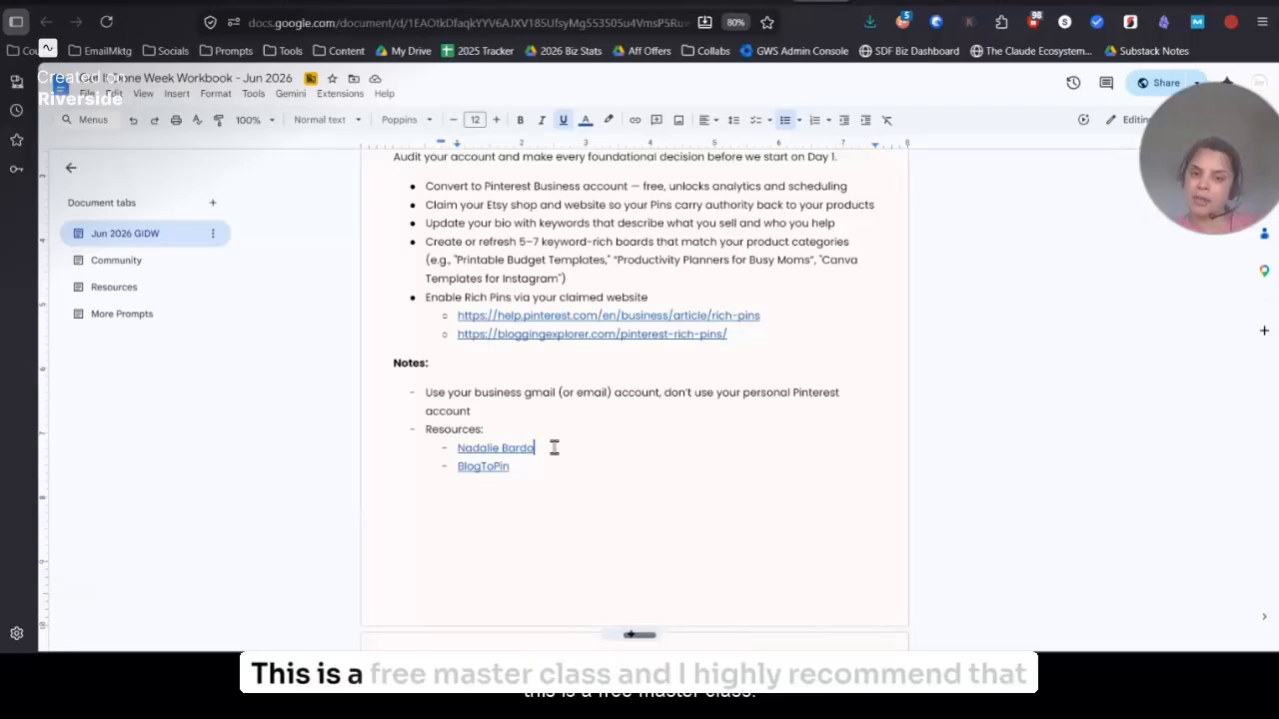
{"action": "left_click", "coordinate": [513, 448]}
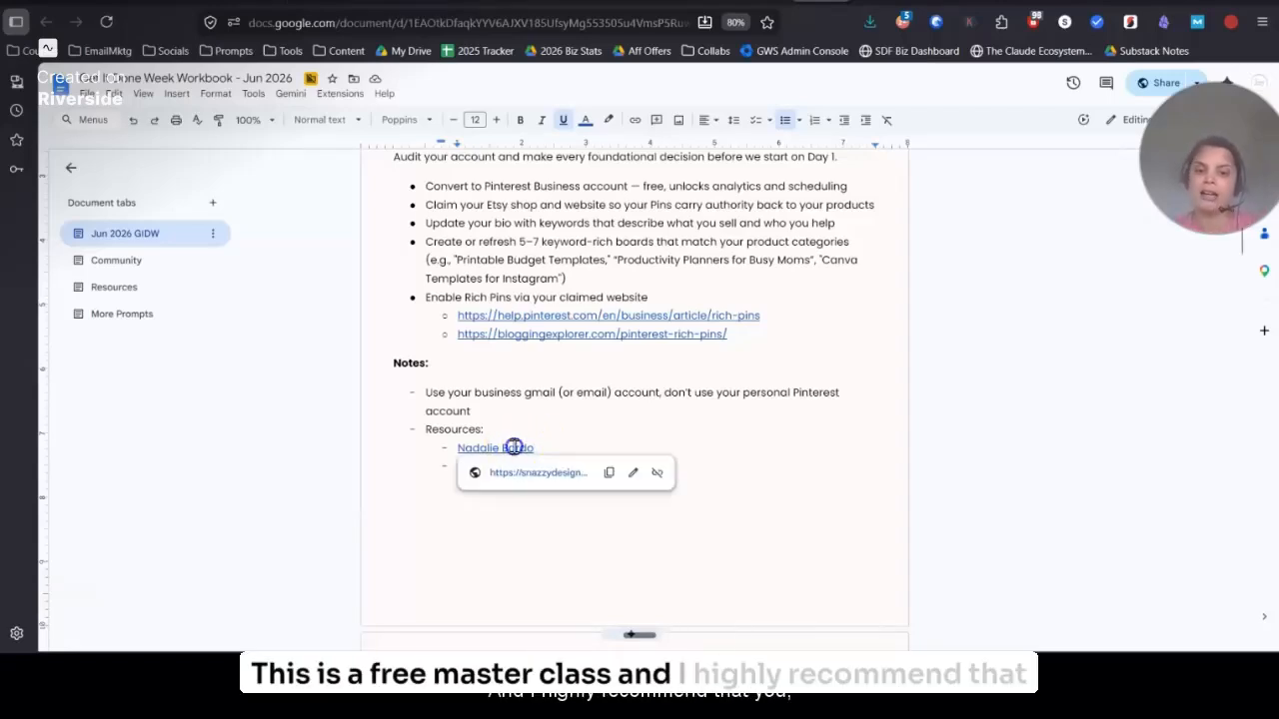
{"action": "left_click", "coordinate": [583, 444]}
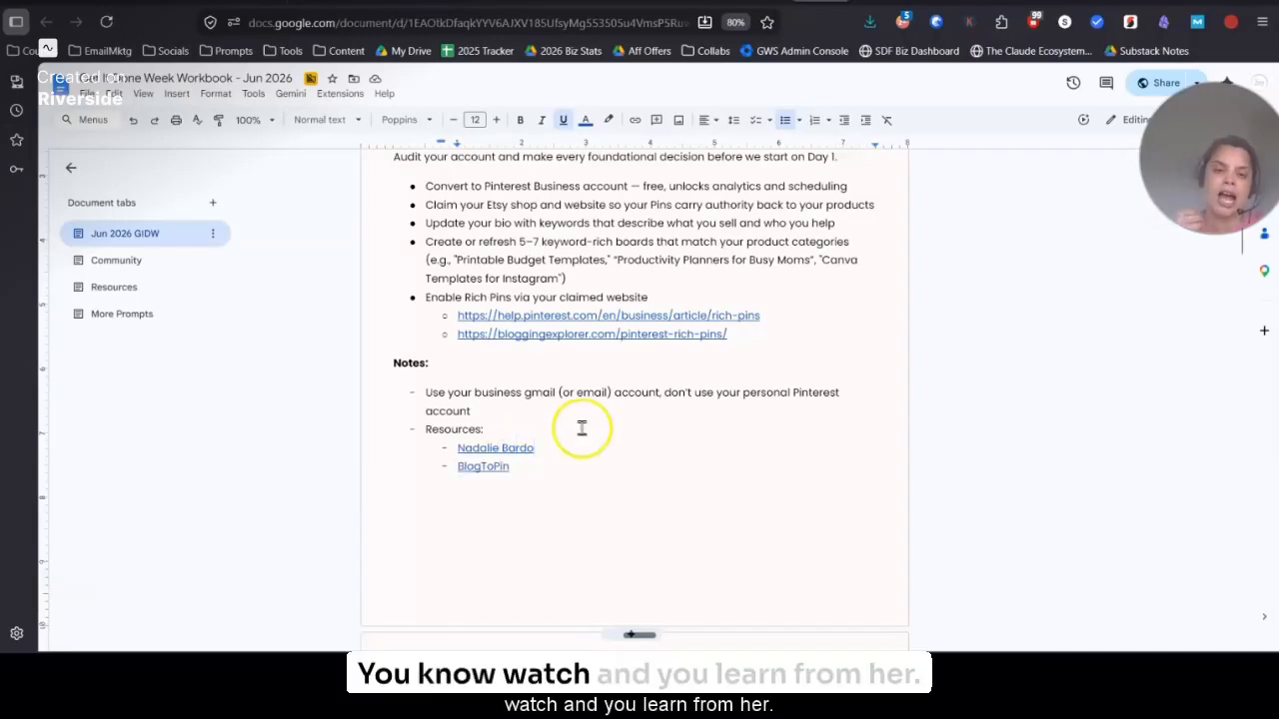
{"action": "left_click", "coordinate": [485, 467]}
{"action": "left_click", "coordinate": [537, 467]}
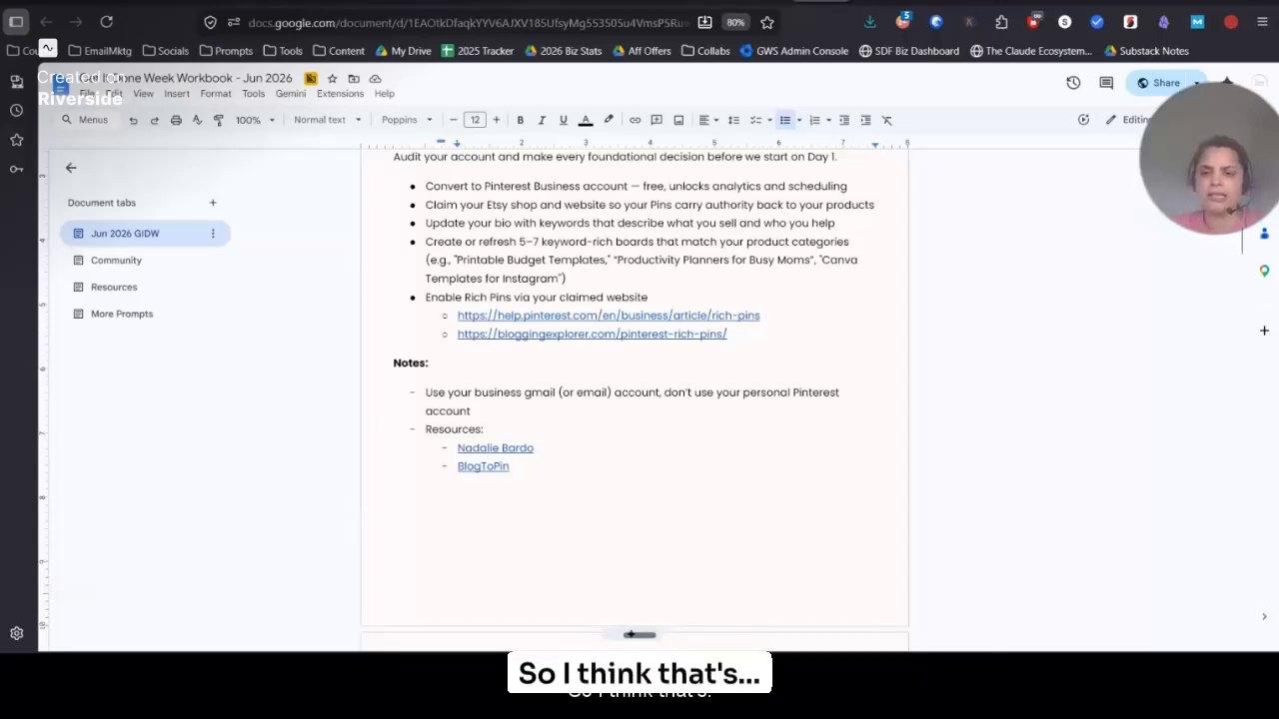
{"action": "mouse_move", "coordinate": [245, 689]}
{"action": "mouse_move", "coordinate": [430, 689]}
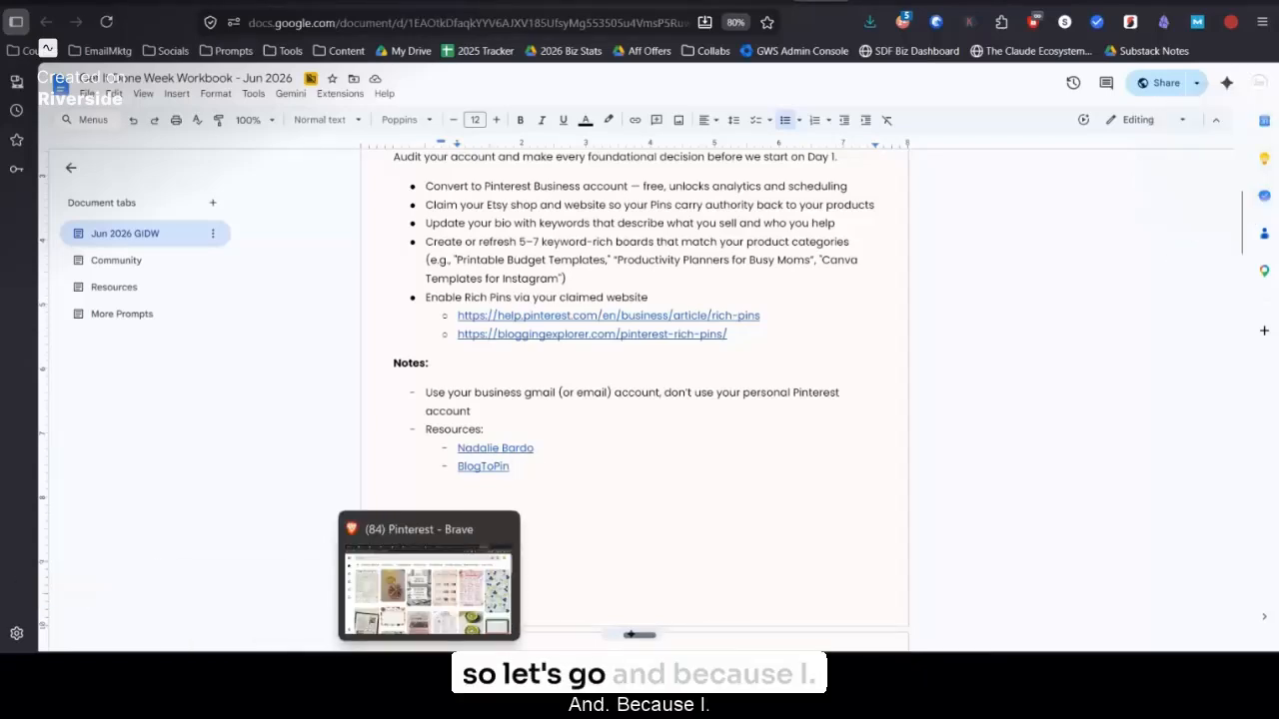
{"action": "left_click", "coordinate": [430, 579]}
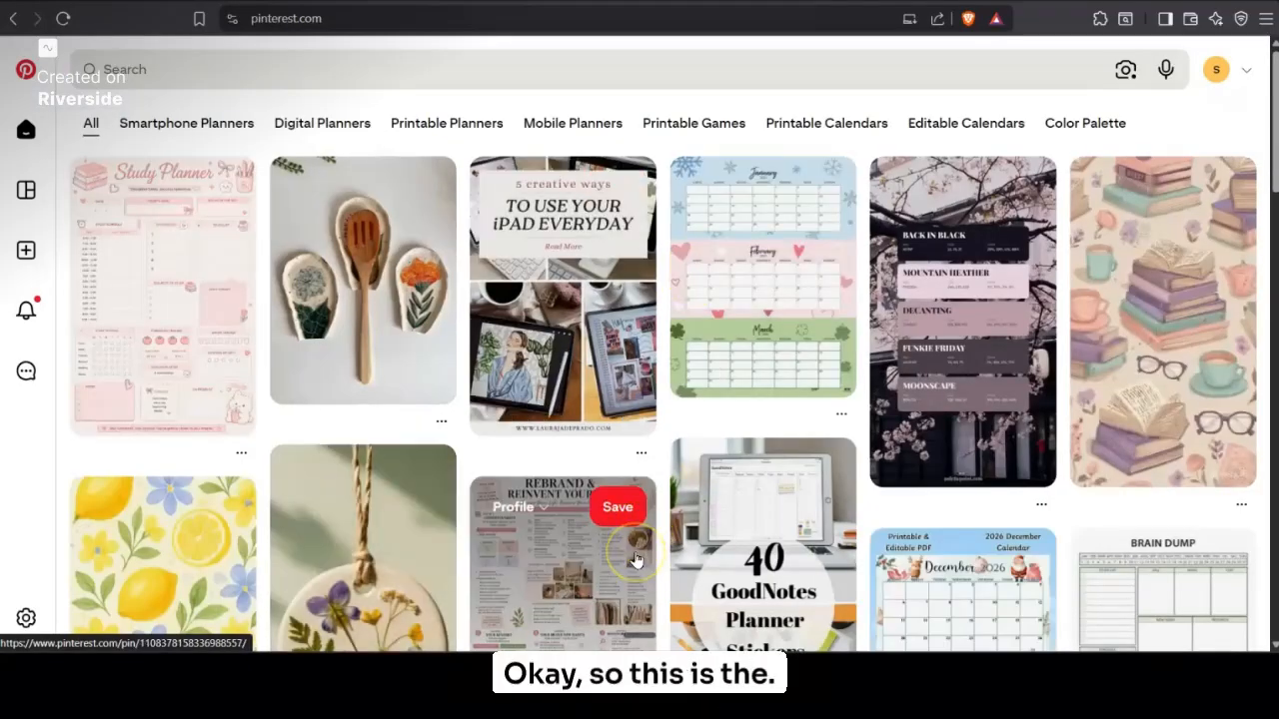
{"action": "left_click", "coordinate": [237, 533]}
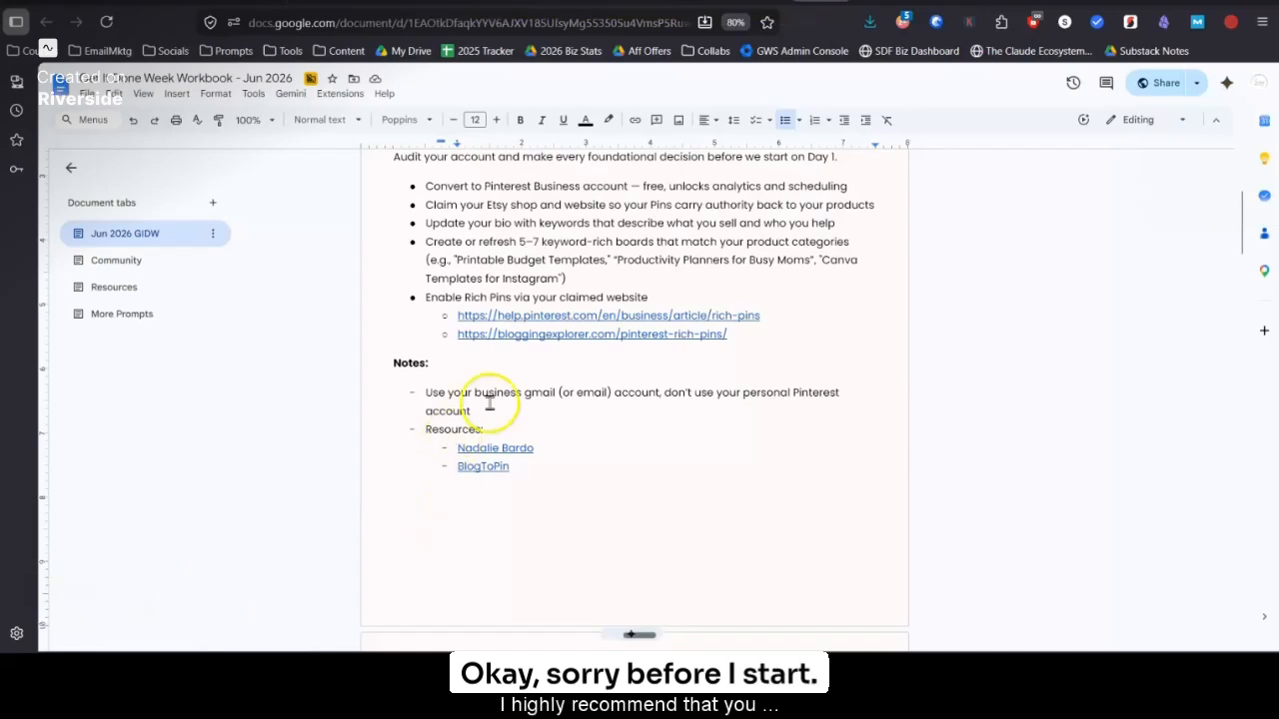
Make the note about using a business gmail account instead of a personal Pinterest account bold.
{"action": "left_click_drag", "start_coordinate": [479, 410], "coordinate": [390, 397]}
{"action": "key", "text": "ctrl+b"}
{"action": "left_click", "coordinate": [614, 417]}
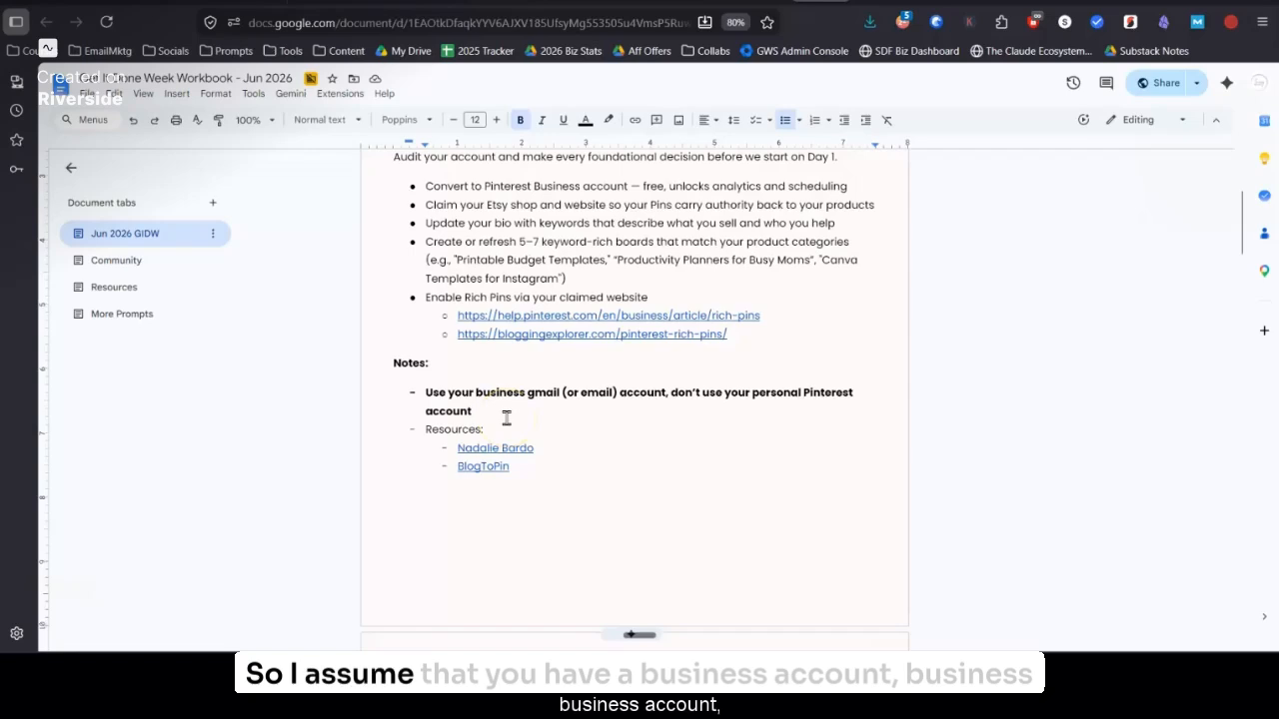
{"action": "left_click", "coordinate": [567, 394]}
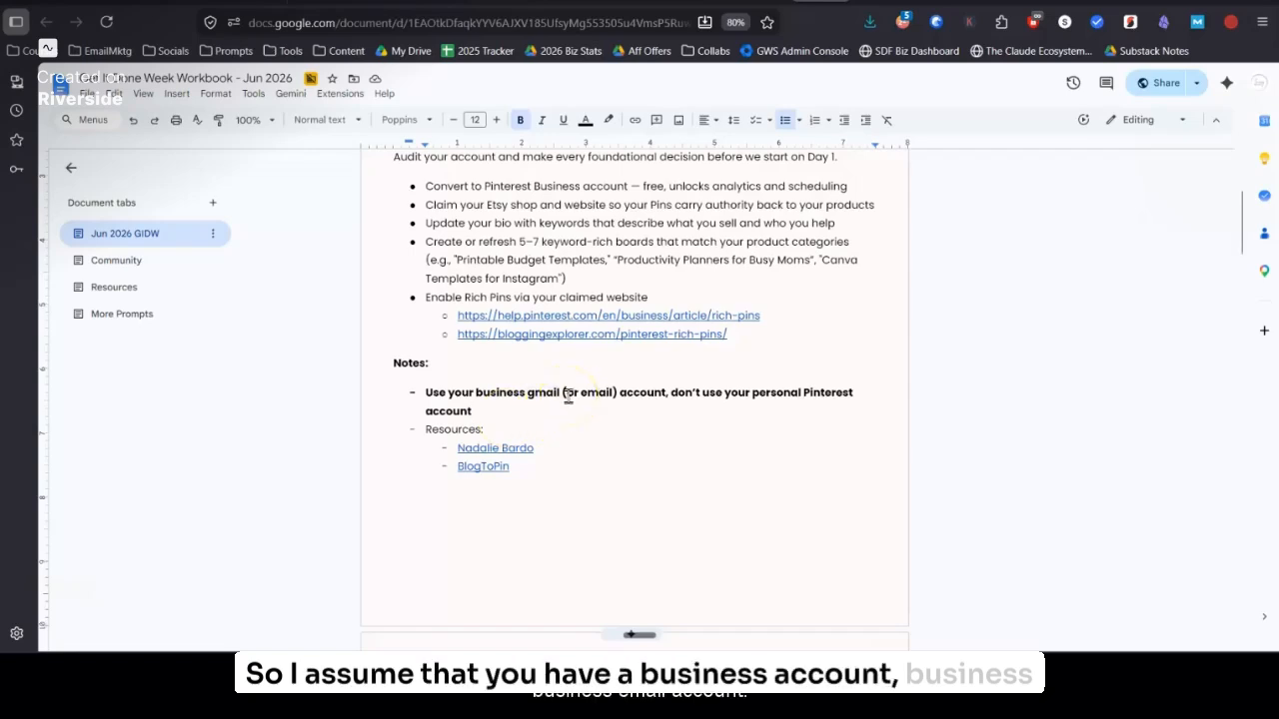
{"action": "left_click", "coordinate": [566, 402]}
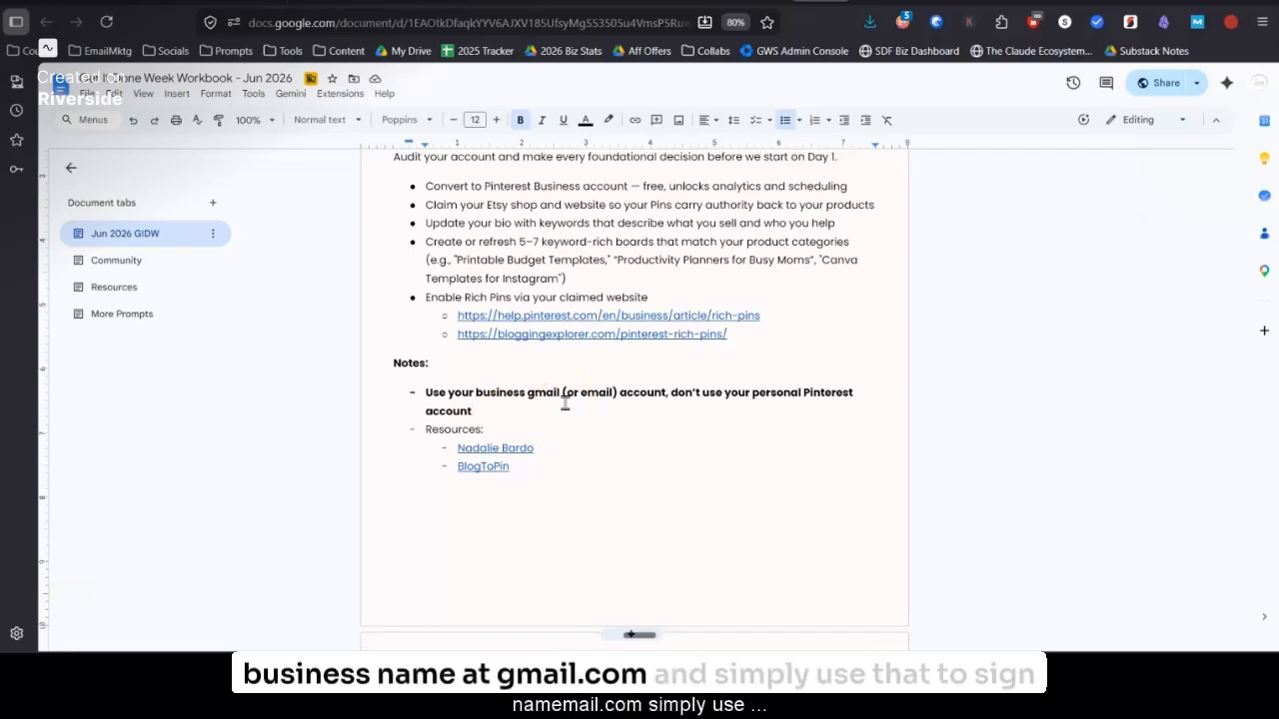
Switch to the Pinterest window in Brave and start converting the personal account to a business account.
{"action": "mouse_move", "coordinate": [428, 667]}
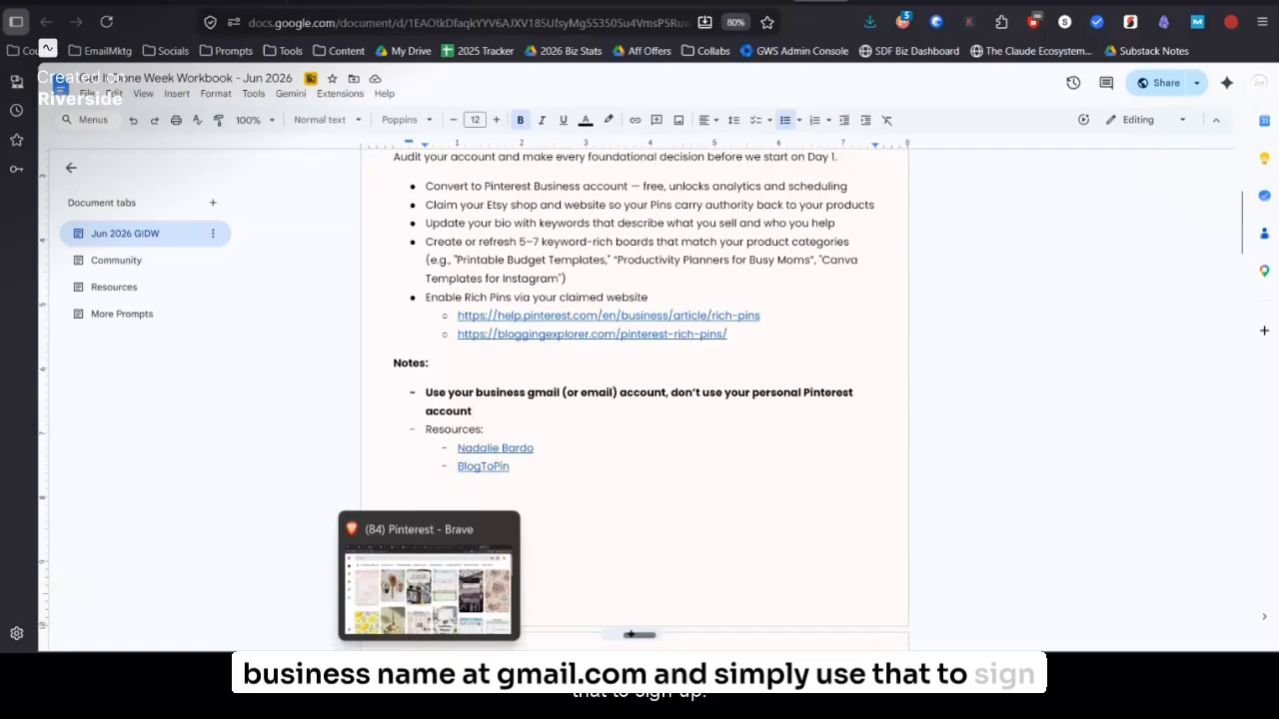
{"action": "left_click", "coordinate": [429, 574]}
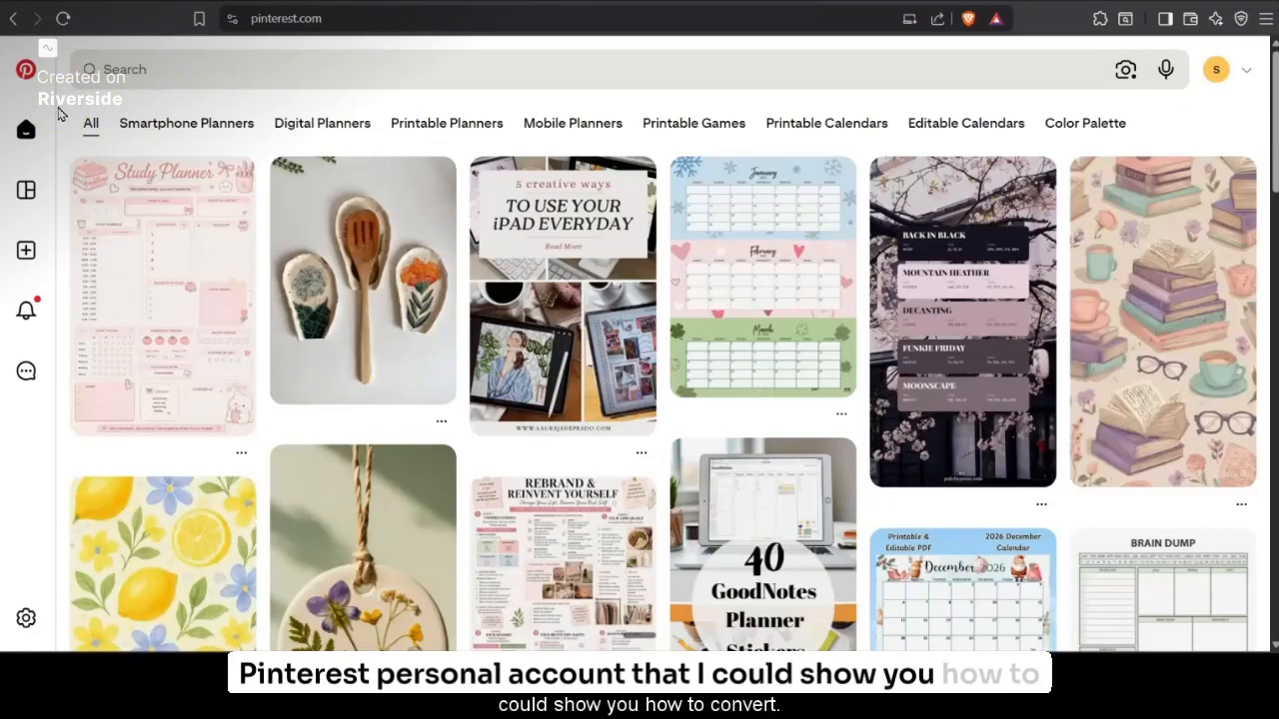
{"action": "scroll", "coordinate": [130, 480], "scroll_direction": "down", "scroll_amount": 5}
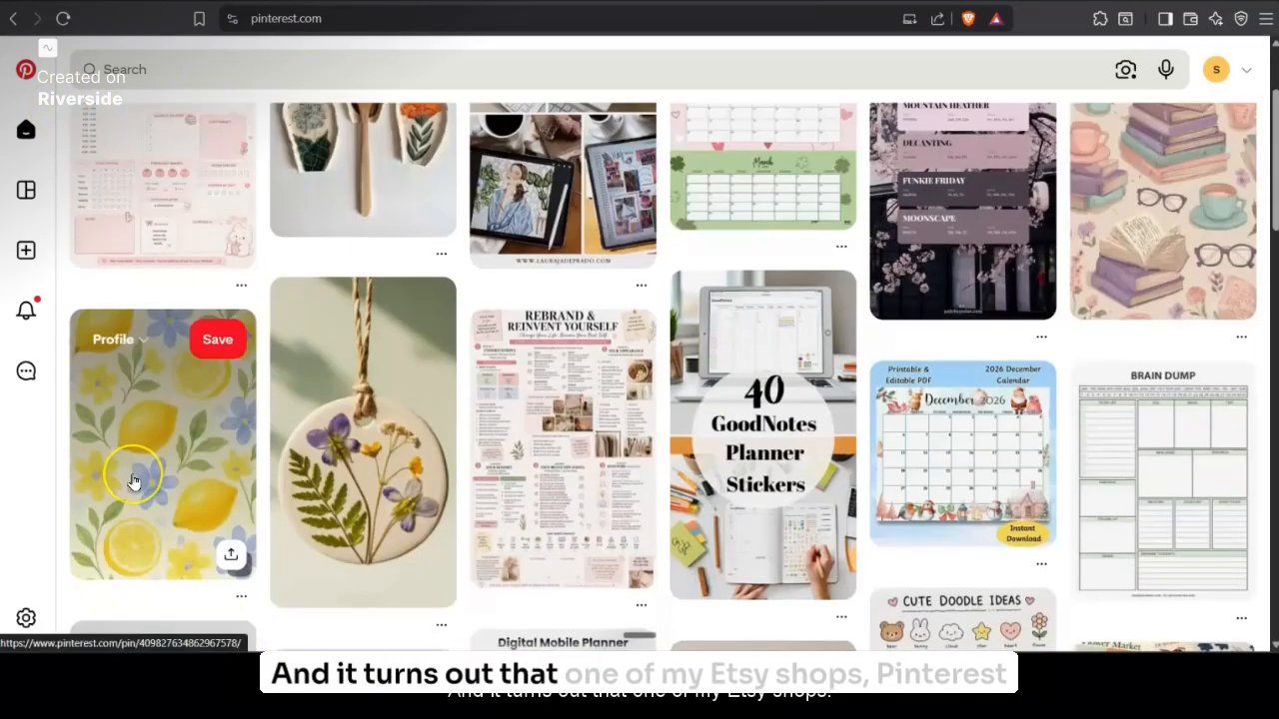
{"action": "scroll", "coordinate": [270, 527], "scroll_direction": "down", "scroll_amount": 3}
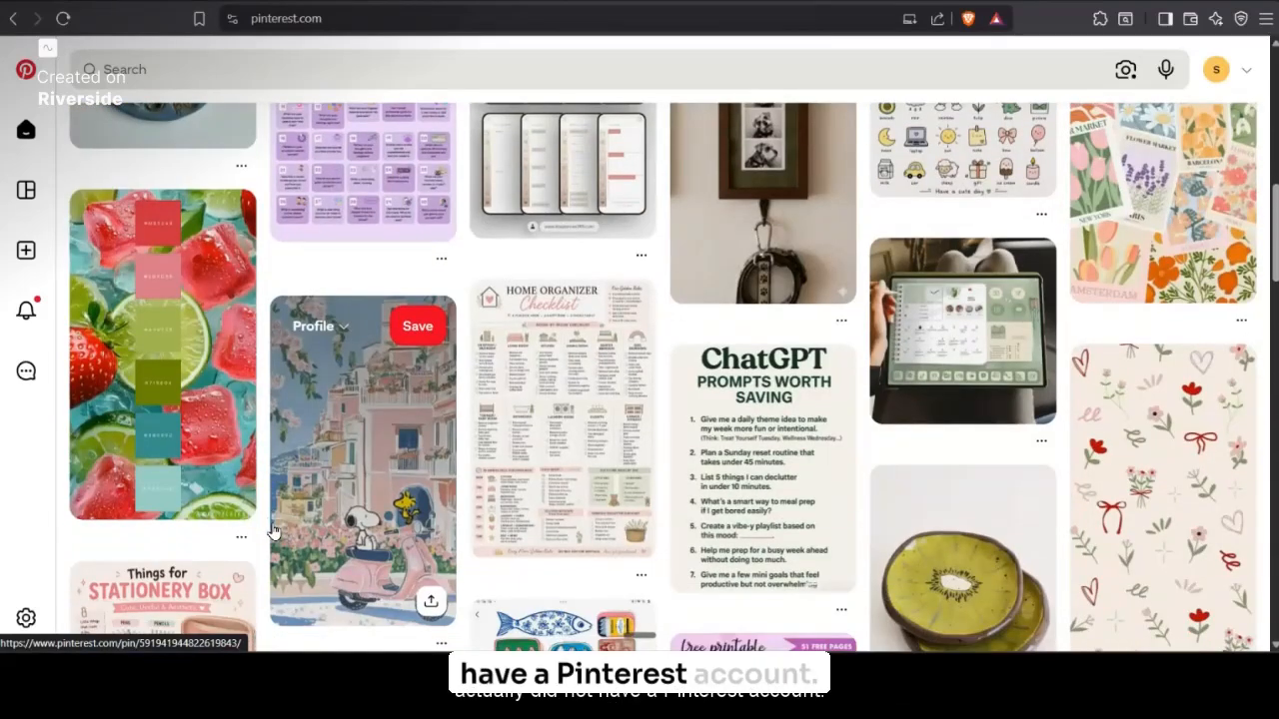
{"action": "left_click", "coordinate": [424, 468]}
{"action": "scroll", "coordinate": [424, 467], "scroll_direction": "up", "scroll_amount": 8}
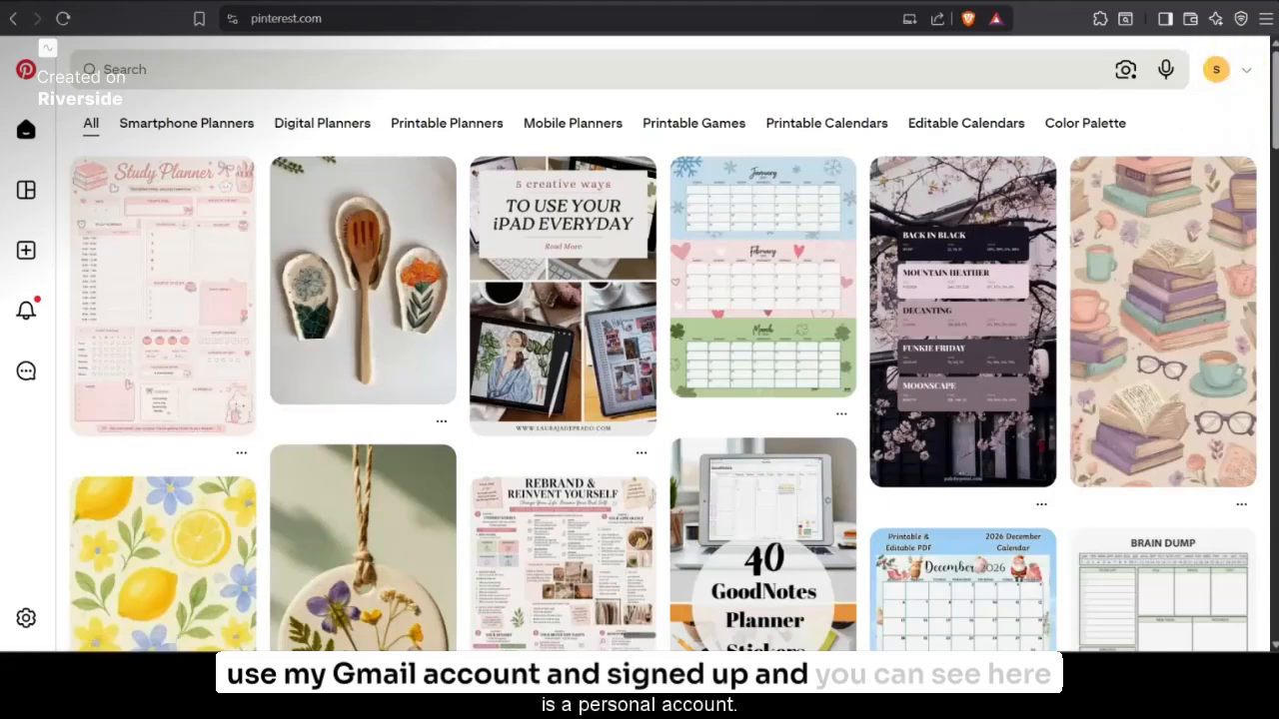
{"action": "left_click", "coordinate": [1244, 68]}
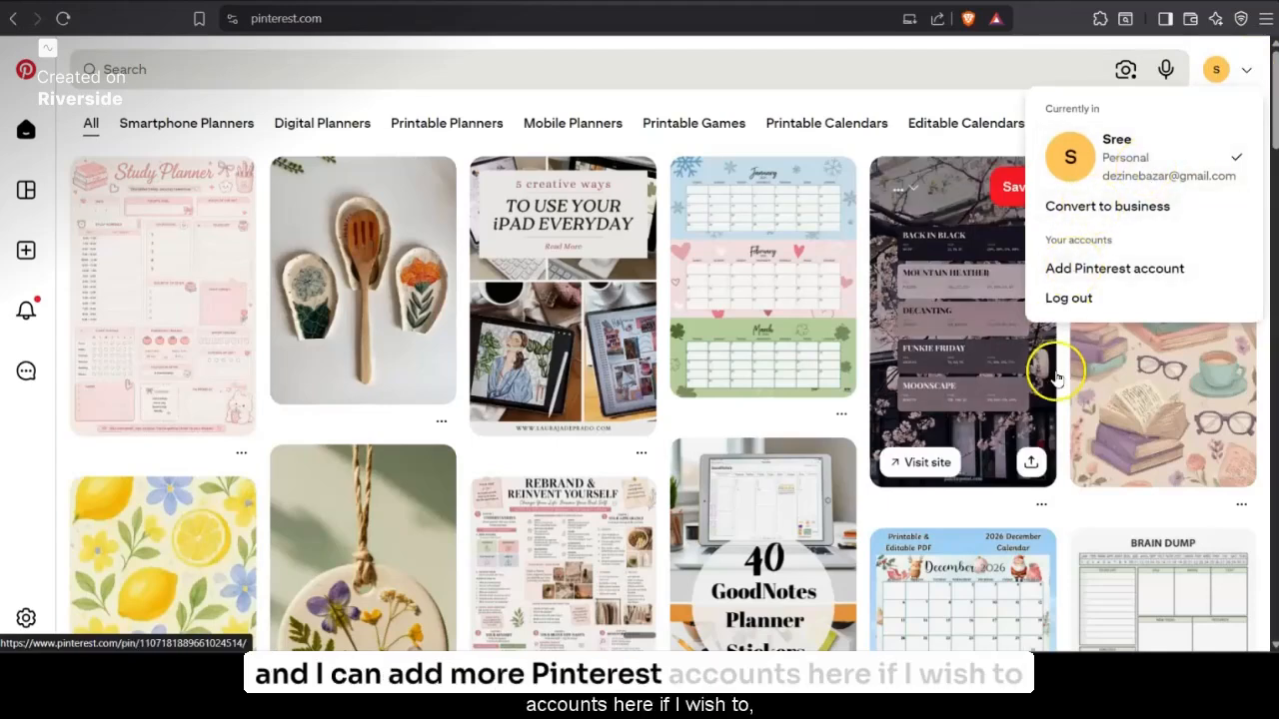
{"action": "left_click", "coordinate": [1109, 207]}
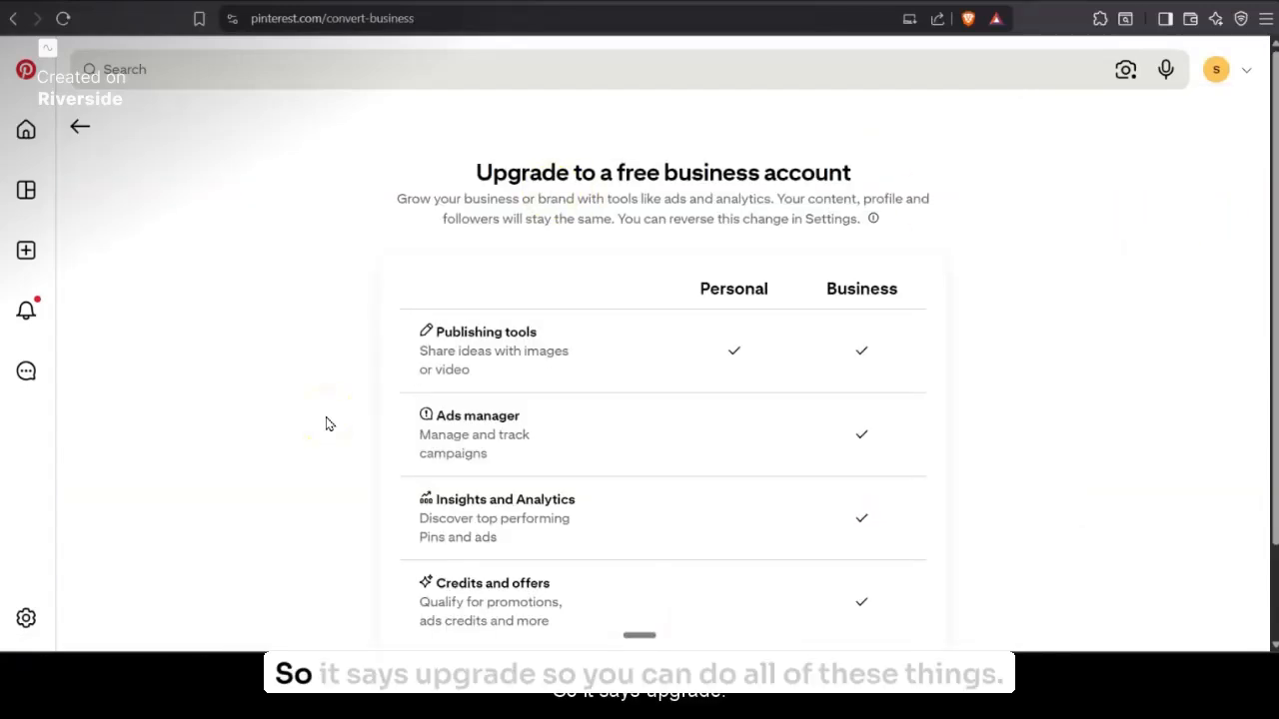
Examine the comparison of personal and business account features, especially Insights and Analytics.
{"action": "scroll", "coordinate": [325, 424], "scroll_direction": "down", "scroll_amount": 2}
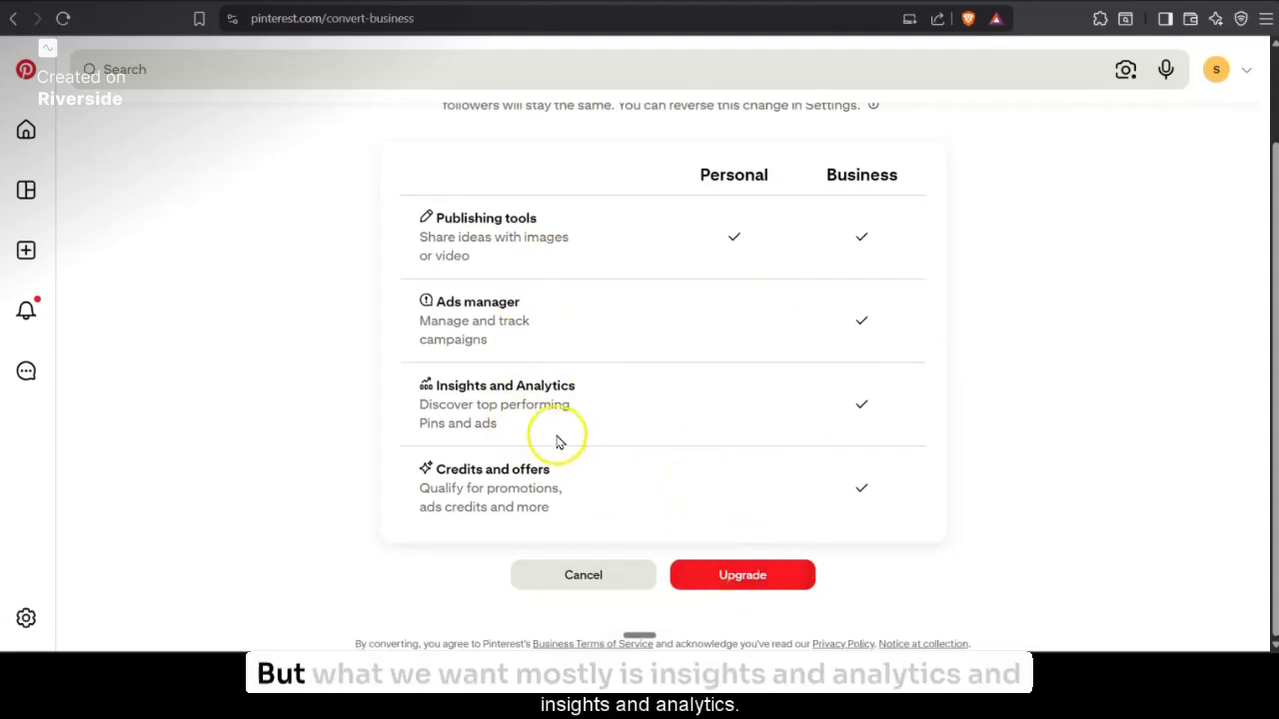
{"action": "left_click_drag", "start_coordinate": [500, 426], "coordinate": [410, 385]}
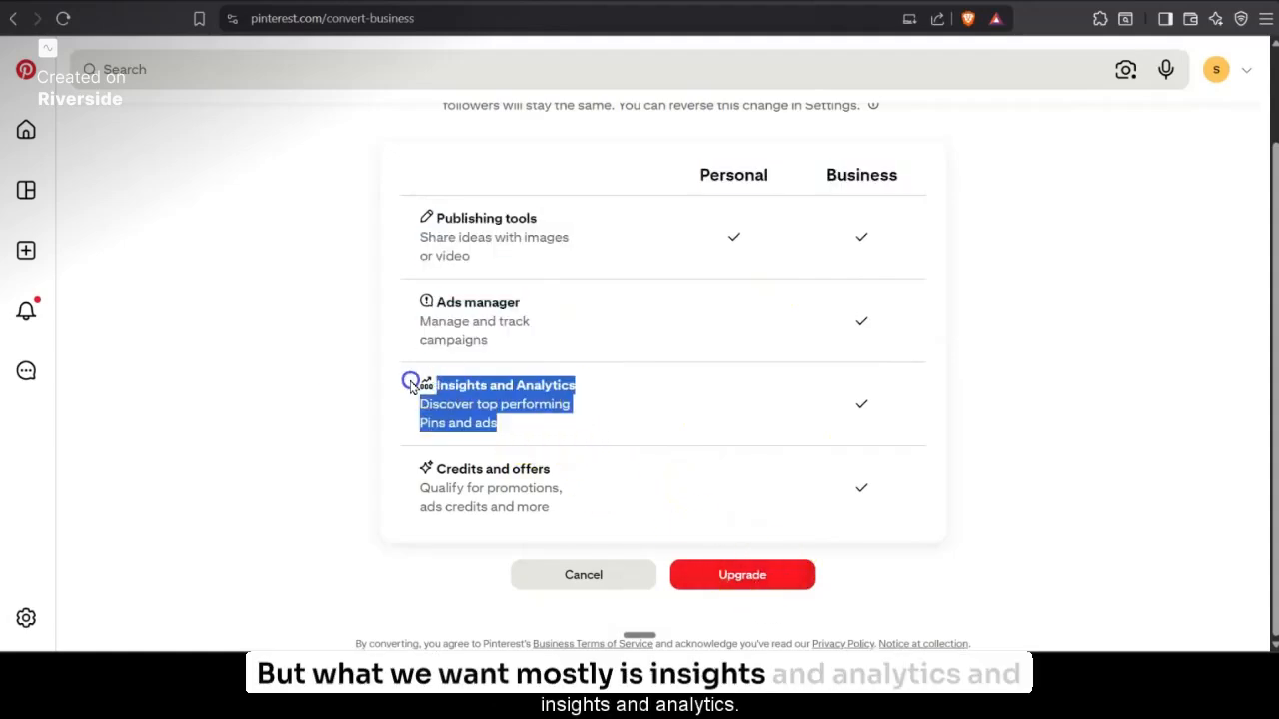
{"action": "left_click", "coordinate": [331, 425]}
{"action": "scroll", "coordinate": [346, 448], "scroll_direction": "up", "scroll_amount": 2}
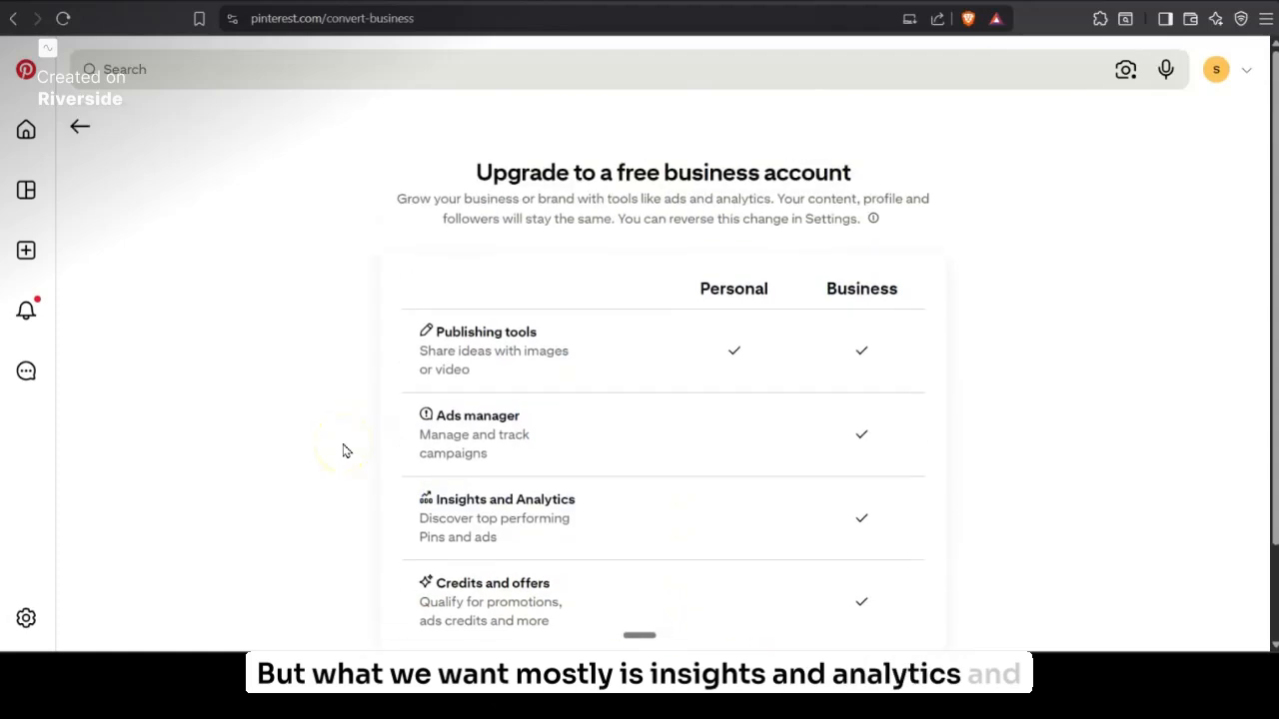
{"action": "scroll", "coordinate": [343, 451], "scroll_direction": "down", "scroll_amount": 1}
{"action": "scroll", "coordinate": [343, 451], "scroll_direction": "down", "scroll_amount": 1}
{"action": "scroll", "coordinate": [343, 450], "scroll_direction": "up", "scroll_amount": 2}
{"action": "scroll", "coordinate": [342, 451], "scroll_direction": "down", "scroll_amount": 1}
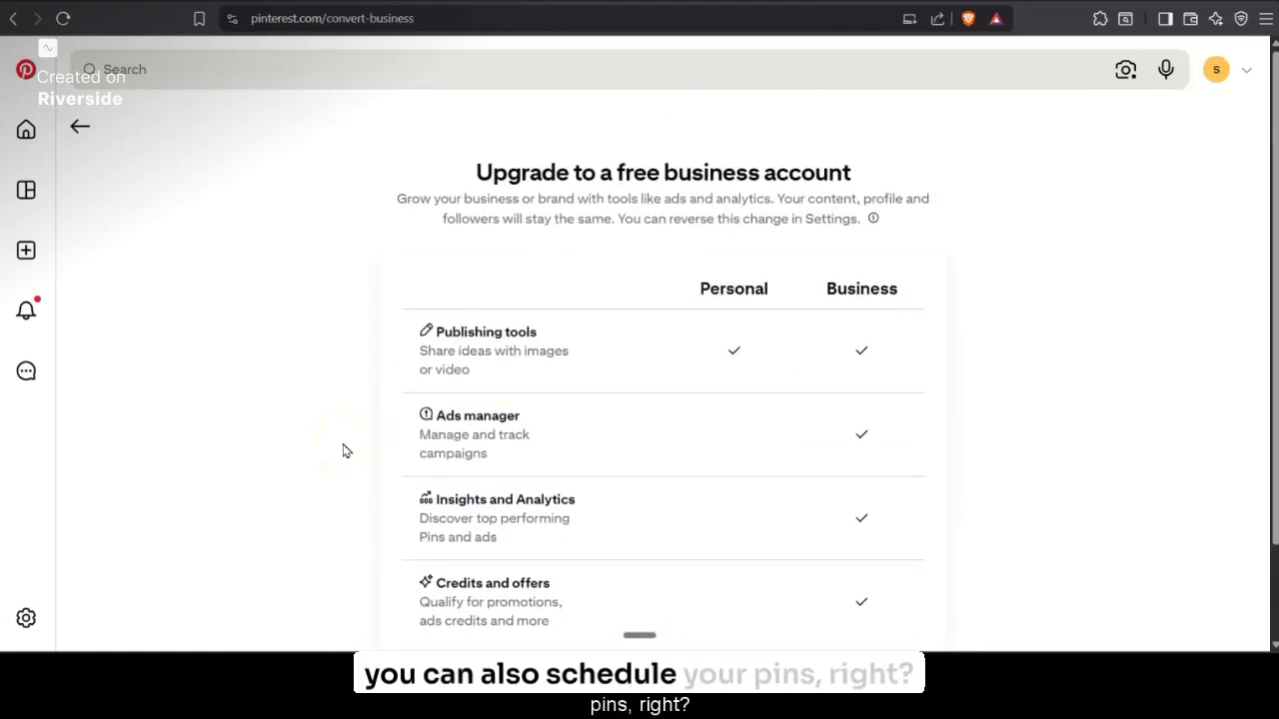
{"action": "scroll", "coordinate": [343, 450], "scroll_direction": "down", "scroll_amount": 1}
{"action": "scroll", "coordinate": [343, 450], "scroll_direction": "up", "scroll_amount": 1}
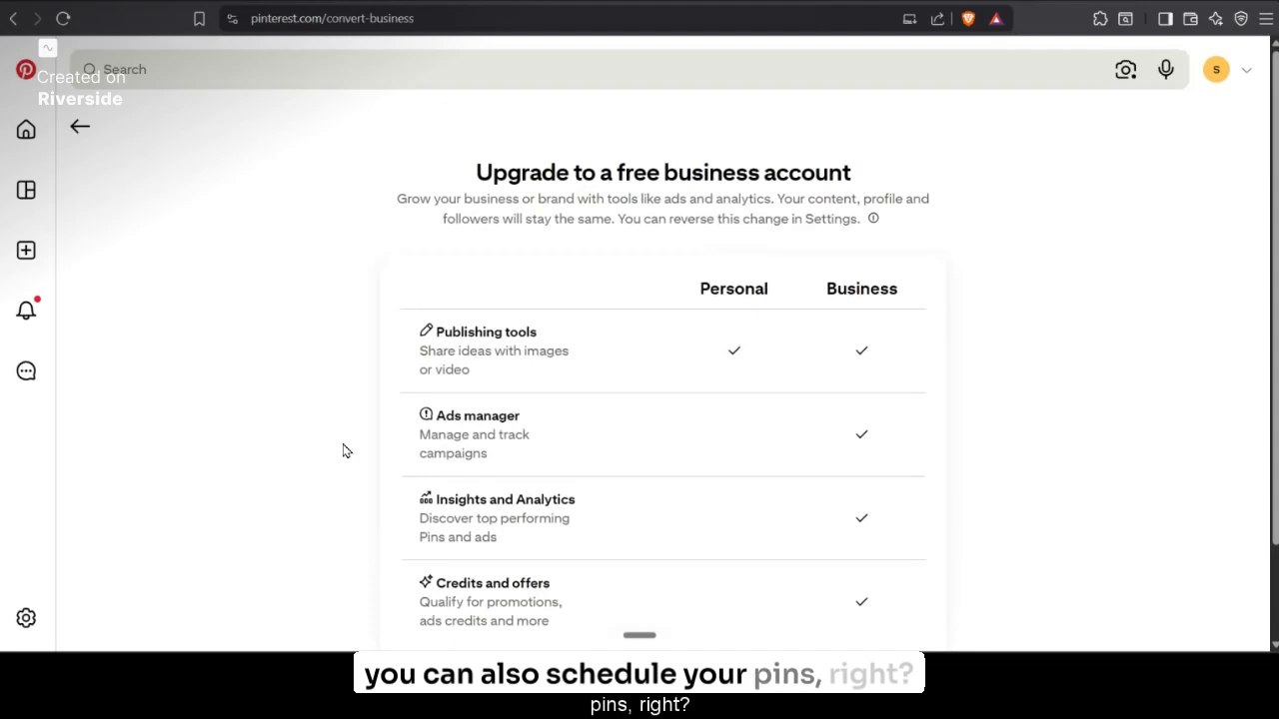
Upgrade to the free business account and describe the business as an online merchant or marketplace.
{"action": "scroll", "coordinate": [343, 448], "scroll_direction": "down", "scroll_amount": 1}
{"action": "left_click", "coordinate": [745, 585]}
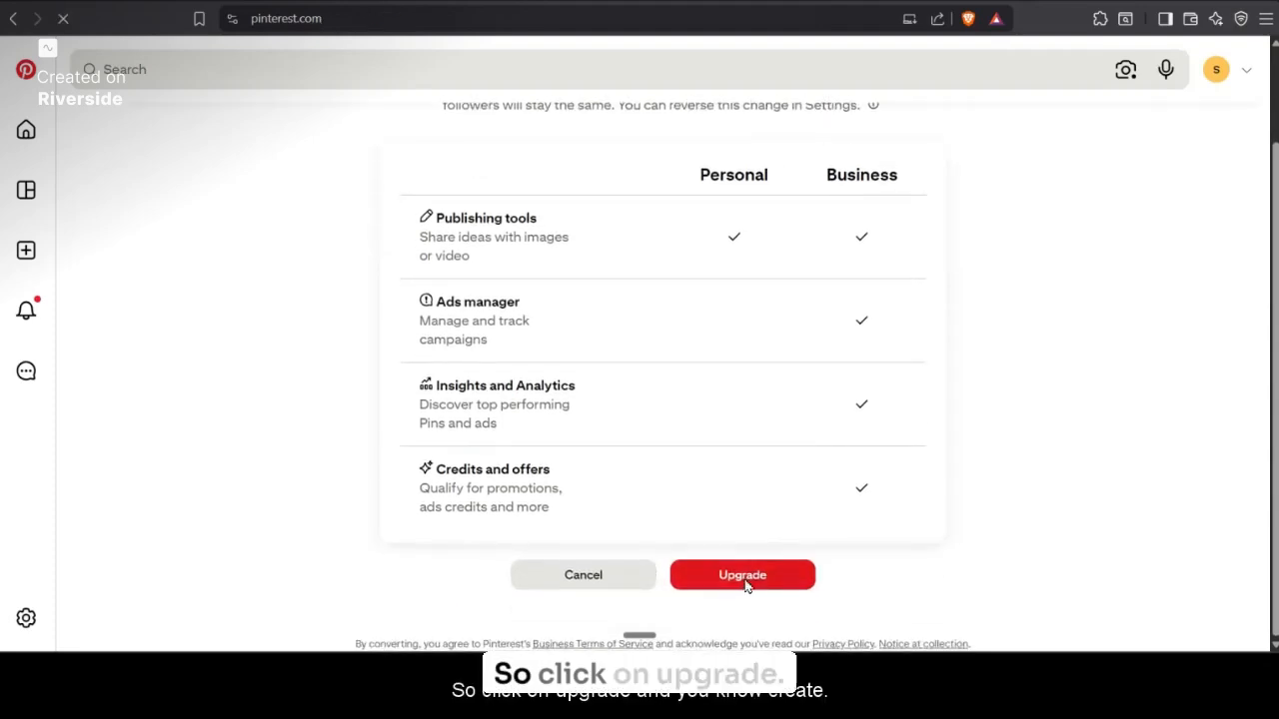
{"action": "left_click", "coordinate": [556, 248]}
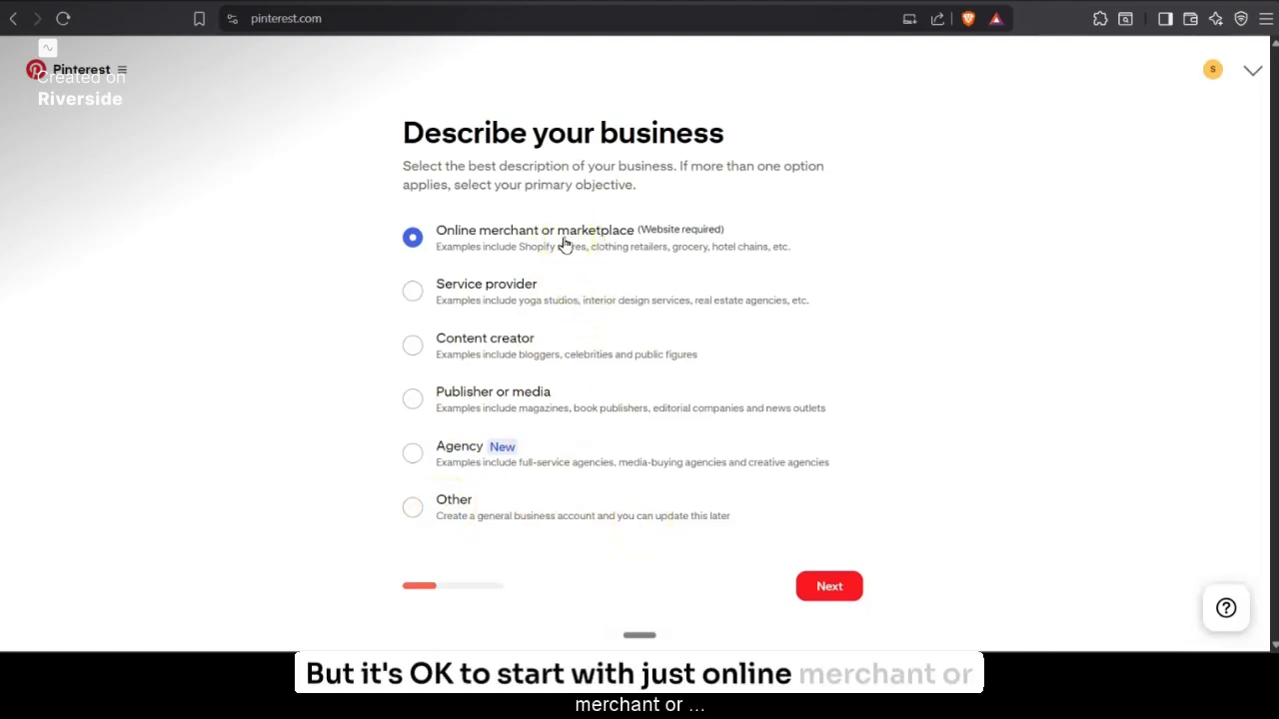
{"action": "left_click", "coordinate": [821, 592]}
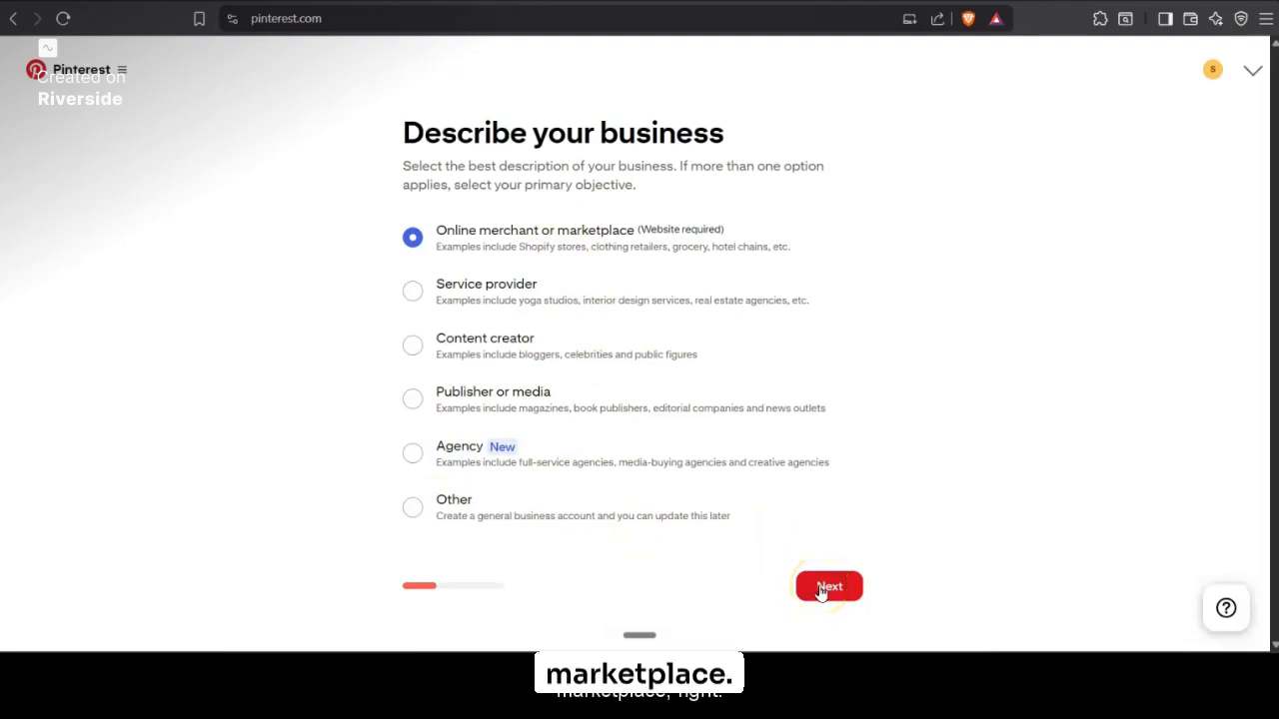
Enter Dezine Bazar as the business name.
{"action": "left_click", "coordinate": [471, 253]}
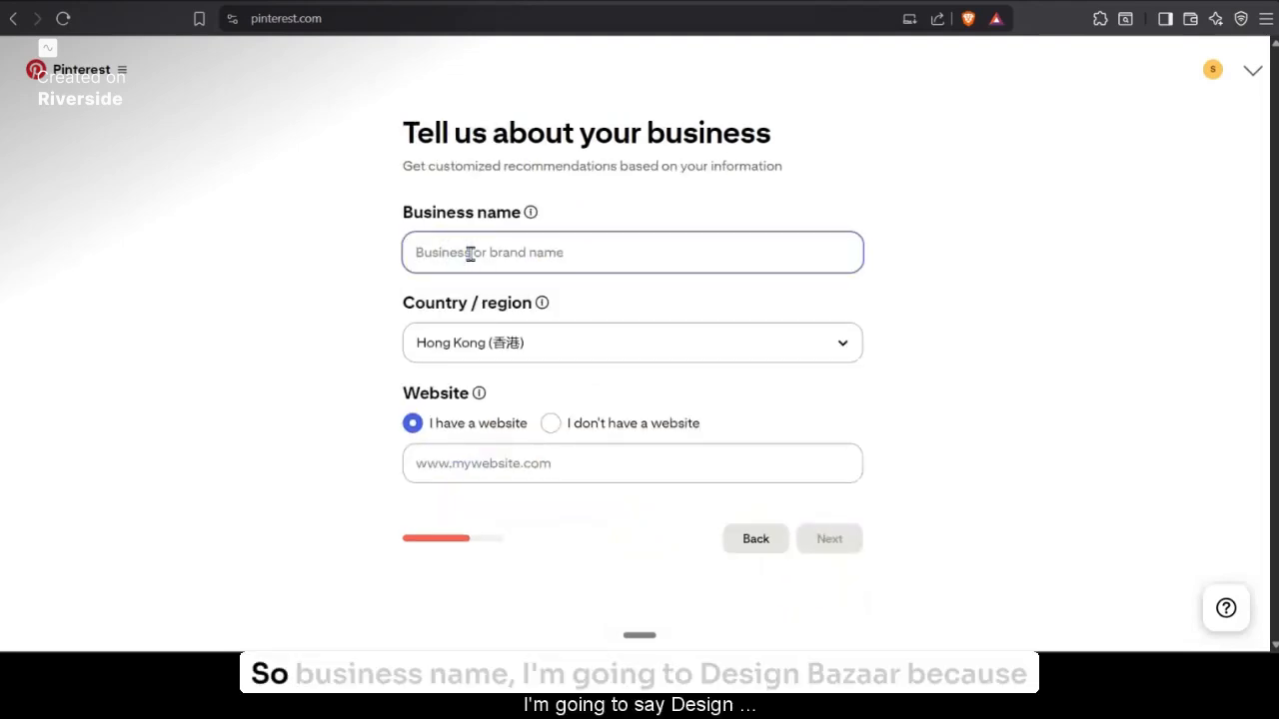
{"action": "type", "text": "Dezine "}
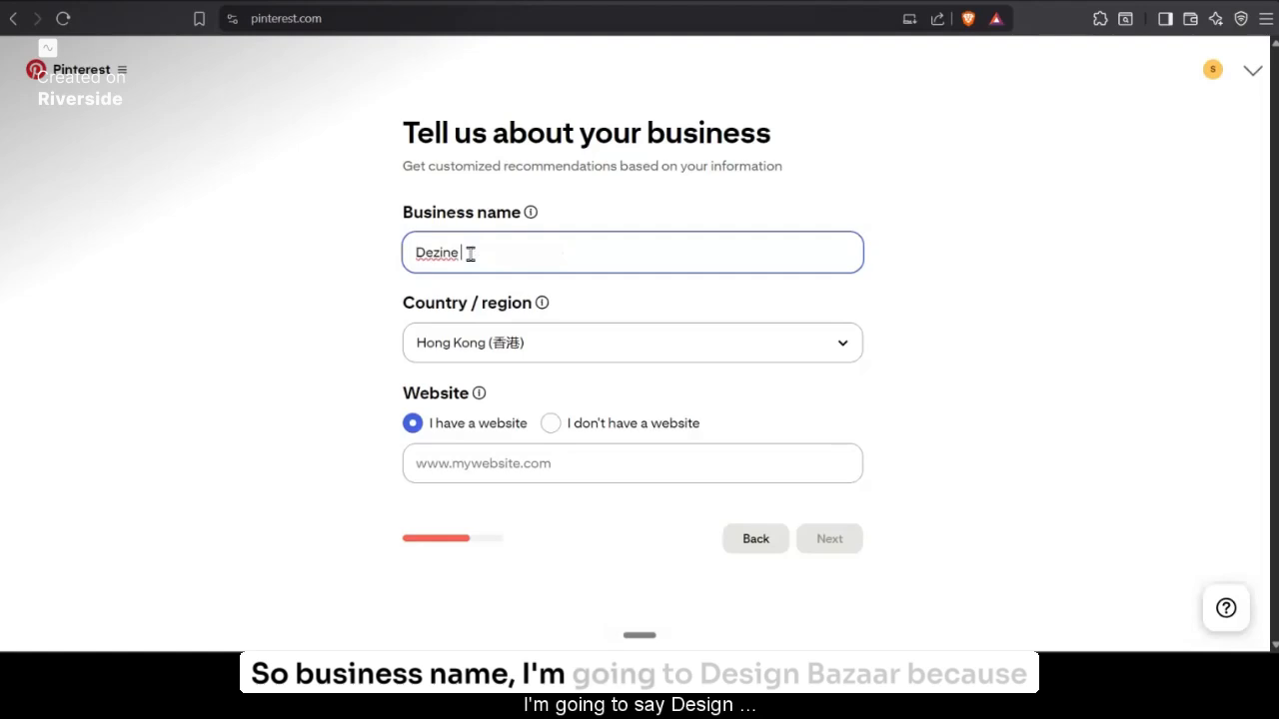
{"action": "type", "text": "Bazar"}
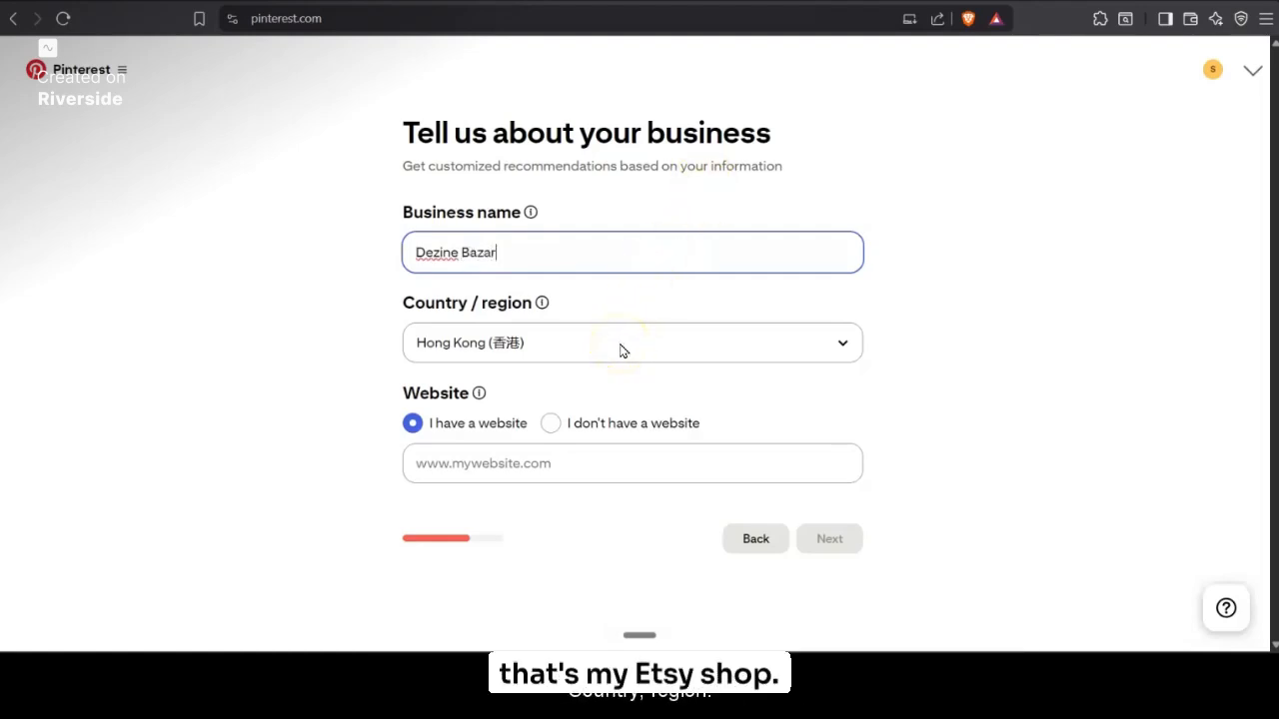
Look through the country/region choices and keep Hong Kong for the business.
{"action": "left_click", "coordinate": [555, 354]}
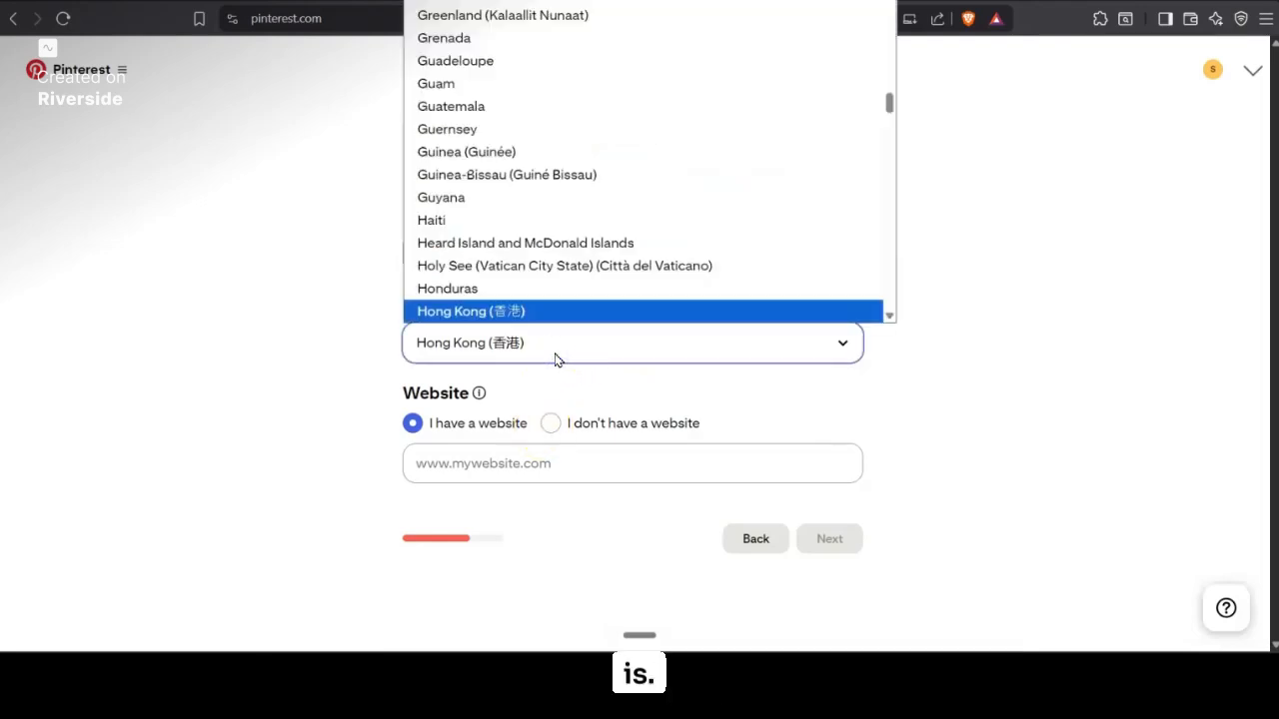
{"action": "scroll", "coordinate": [562, 263], "scroll_direction": "down", "scroll_amount": 7}
{"action": "scroll", "coordinate": [562, 263], "scroll_direction": "up", "scroll_amount": 10}
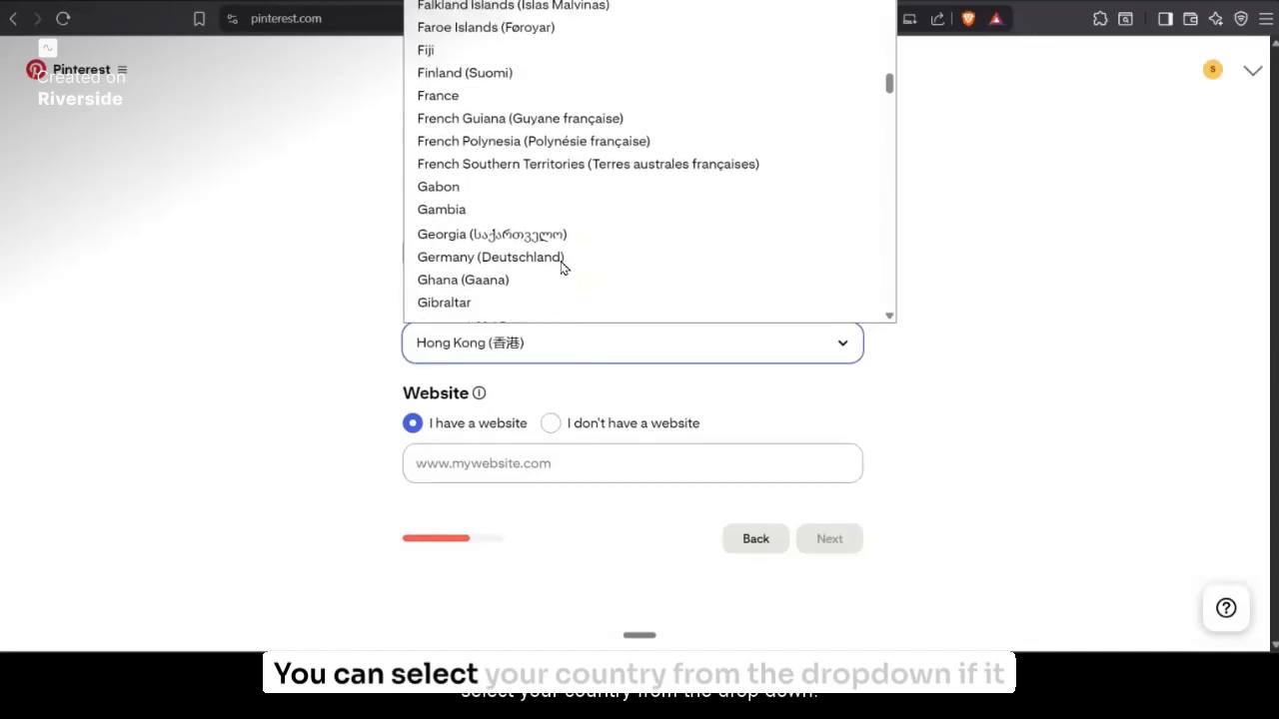
{"action": "left_click", "coordinate": [1021, 367]}
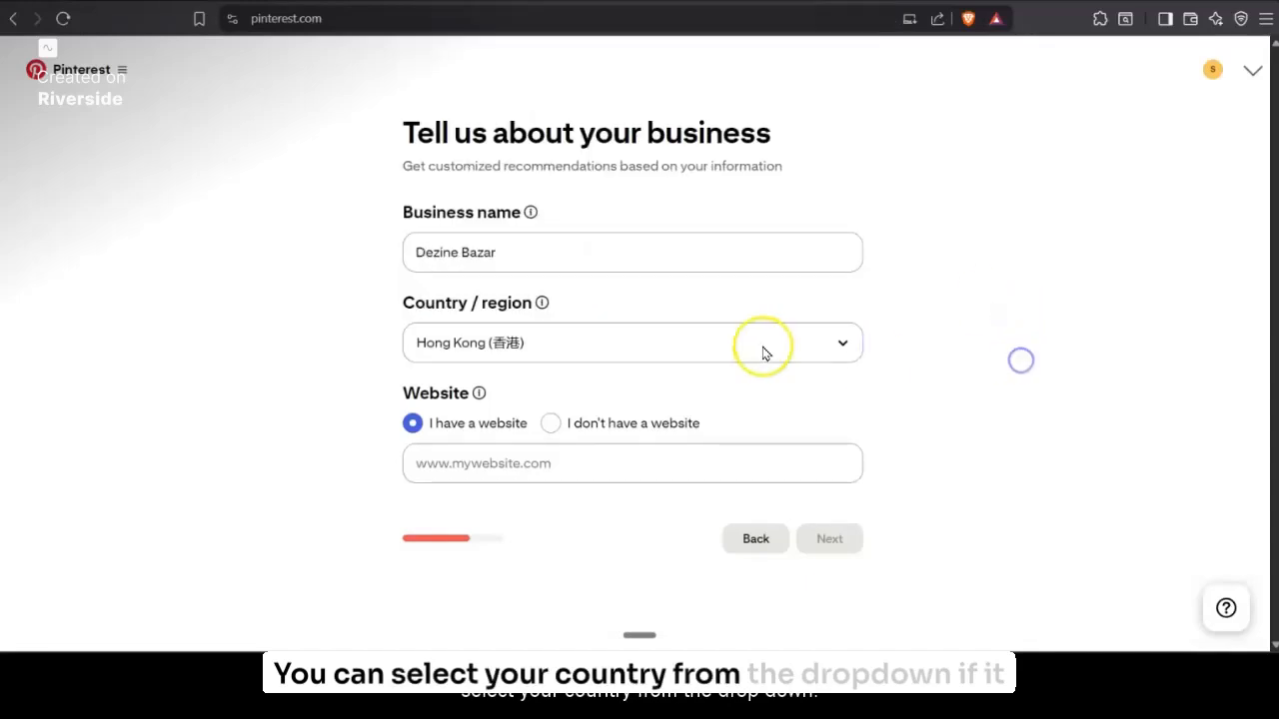
State that the business has a website and enter the Etsy shop address etsy.com/hk-en/shop/DezineBazar copied from its shop page.
{"action": "left_click", "coordinate": [601, 462]}
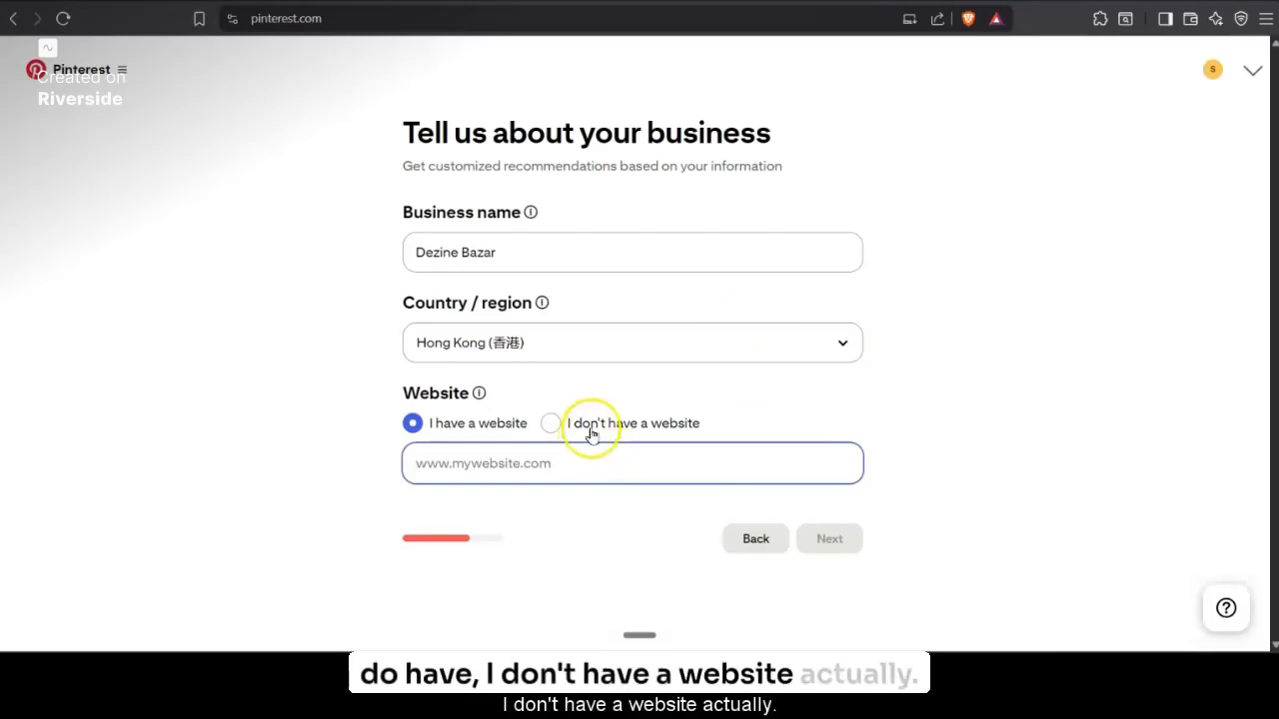
{"action": "left_click", "coordinate": [590, 431]}
{"action": "left_click", "coordinate": [460, 423]}
{"action": "left_click", "coordinate": [654, 473]}
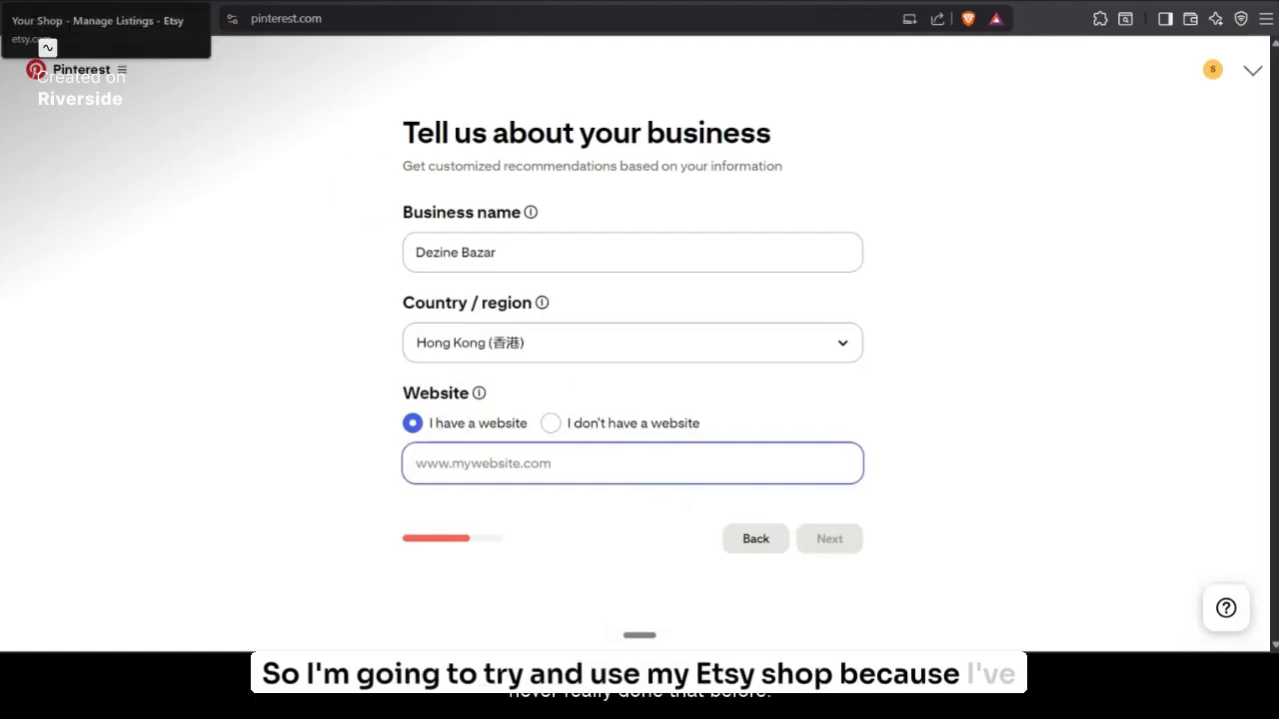
{"action": "left_click", "coordinate": [140, 2]}
{"action": "left_click", "coordinate": [310, 26]}
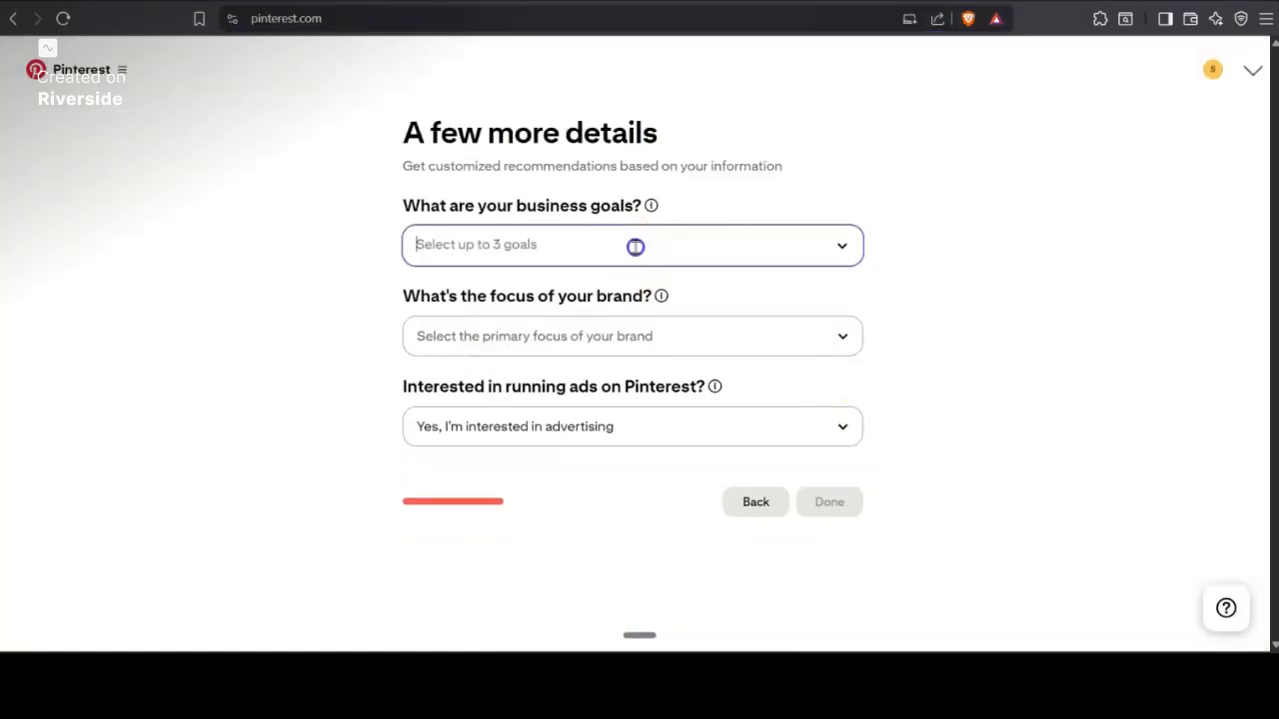
Set the business goal to Increase online sales, choose Education as the brand focus, and finish the business details.
{"action": "left_click", "coordinate": [633, 249]}
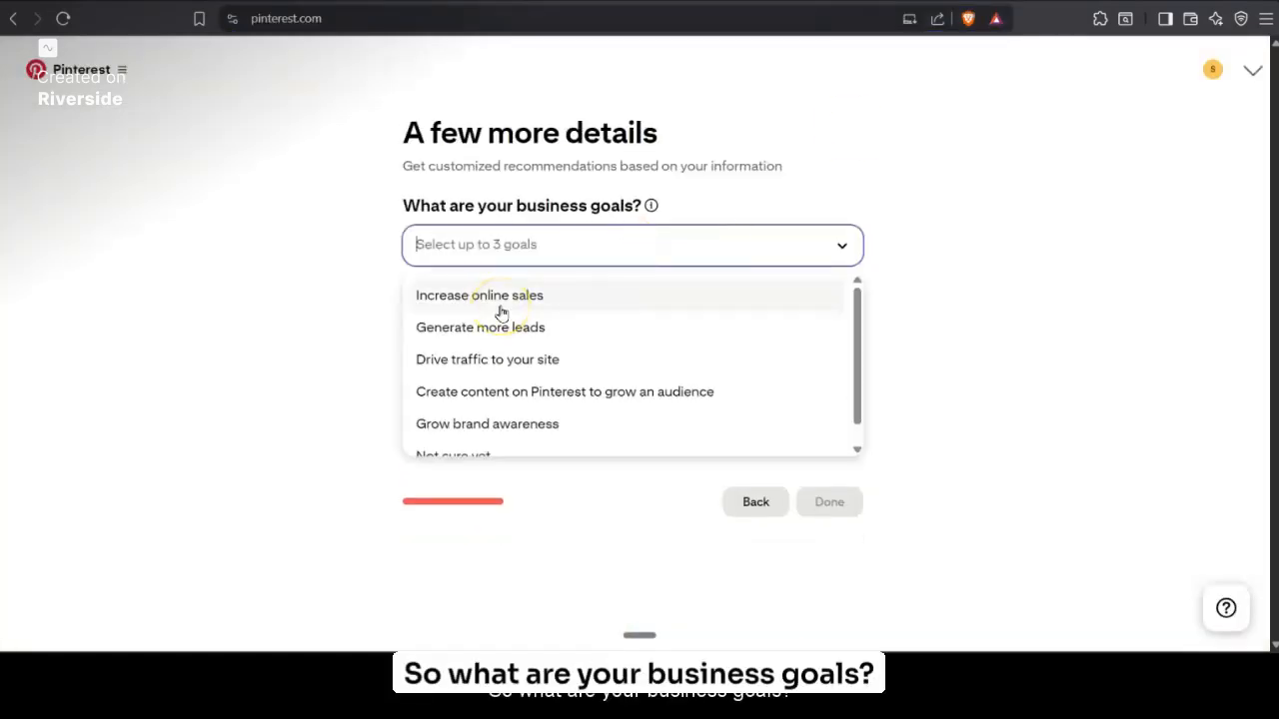
{"action": "left_click", "coordinate": [501, 310]}
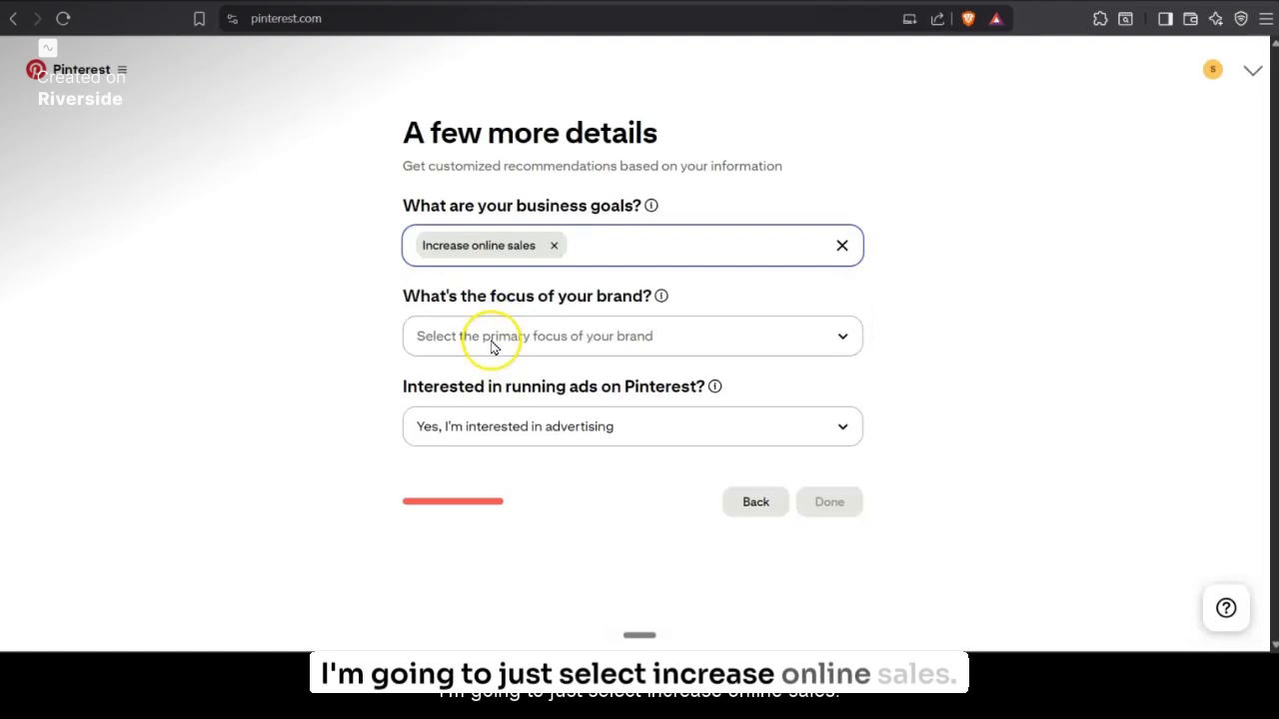
{"action": "left_click", "coordinate": [491, 338]}
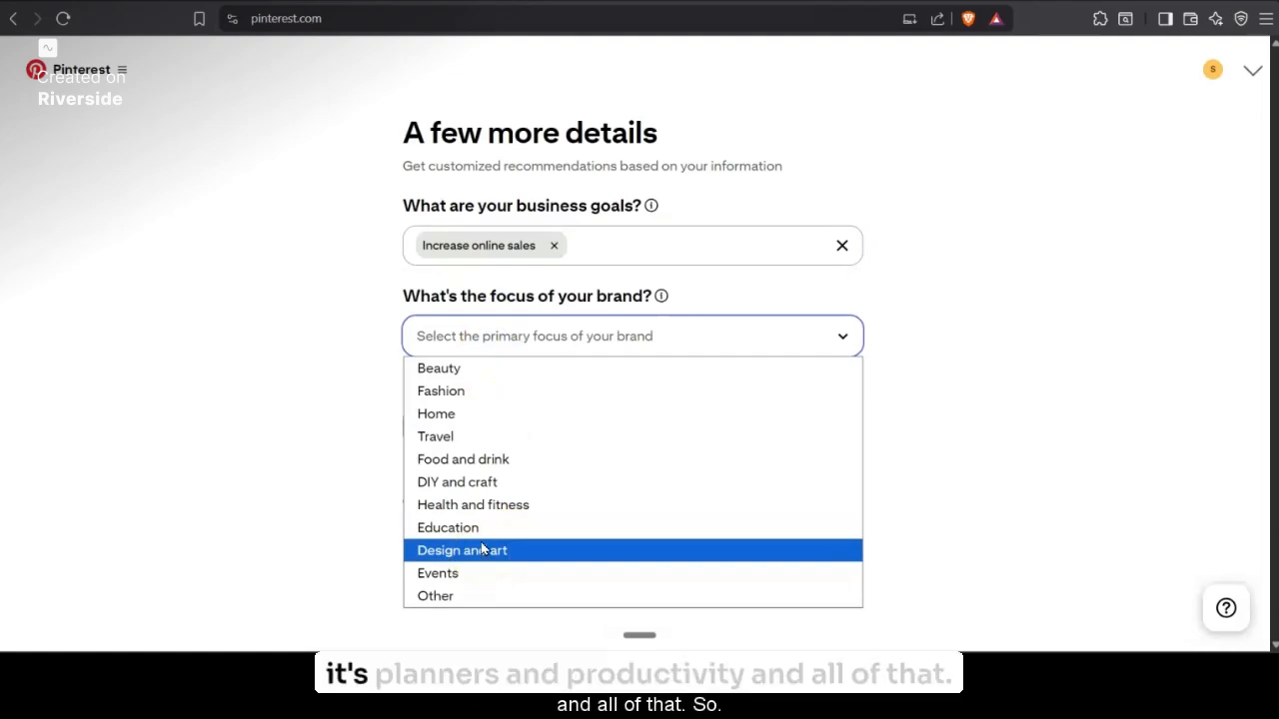
{"action": "left_click", "coordinate": [454, 577]}
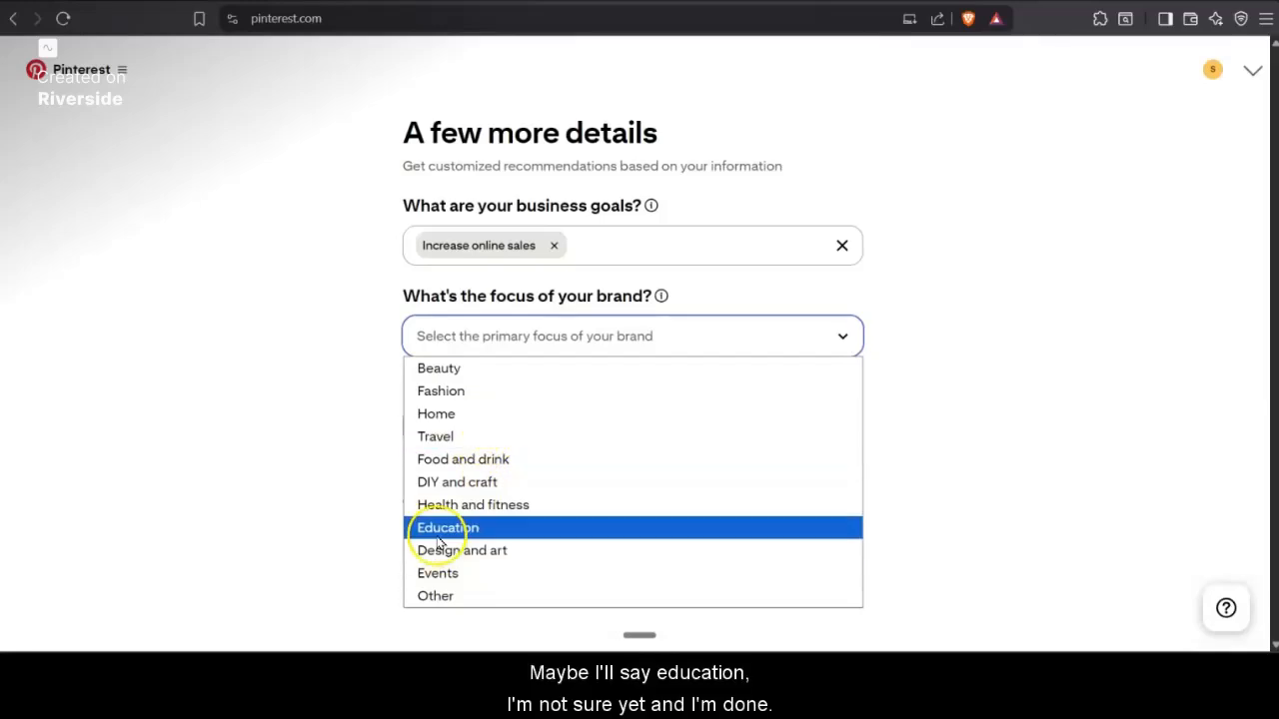
Start with claiming the website, examine the available claiming methods, and cancel the claim.
{"action": "left_click", "coordinate": [602, 443]}
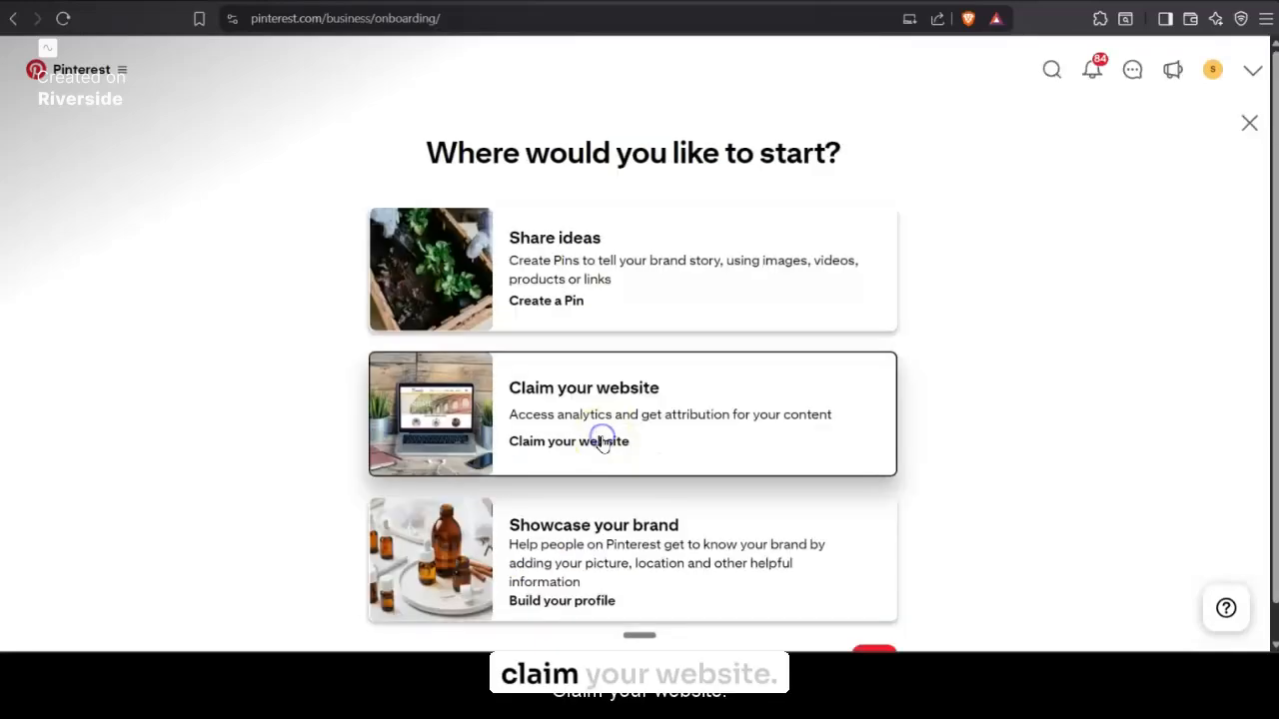
{"action": "scroll", "coordinate": [760, 266], "scroll_direction": "down", "scroll_amount": 1}
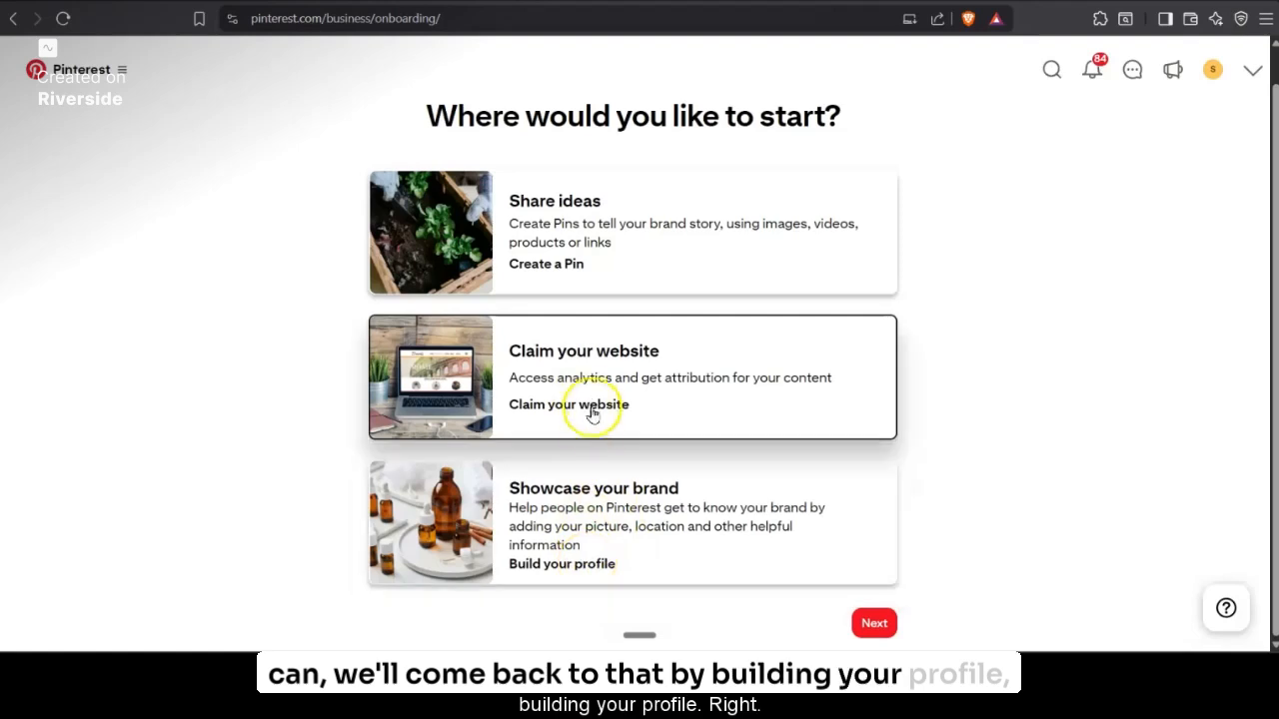
{"action": "left_click", "coordinate": [869, 625]}
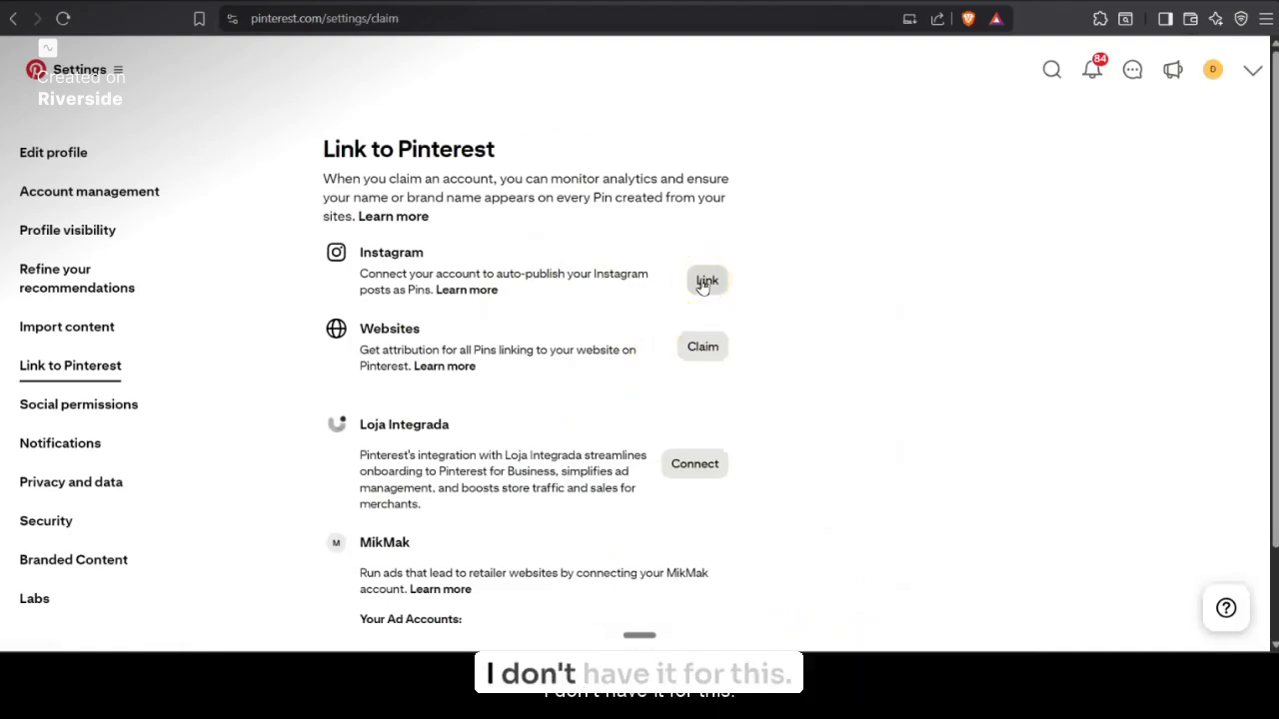
{"action": "left_click", "coordinate": [701, 352]}
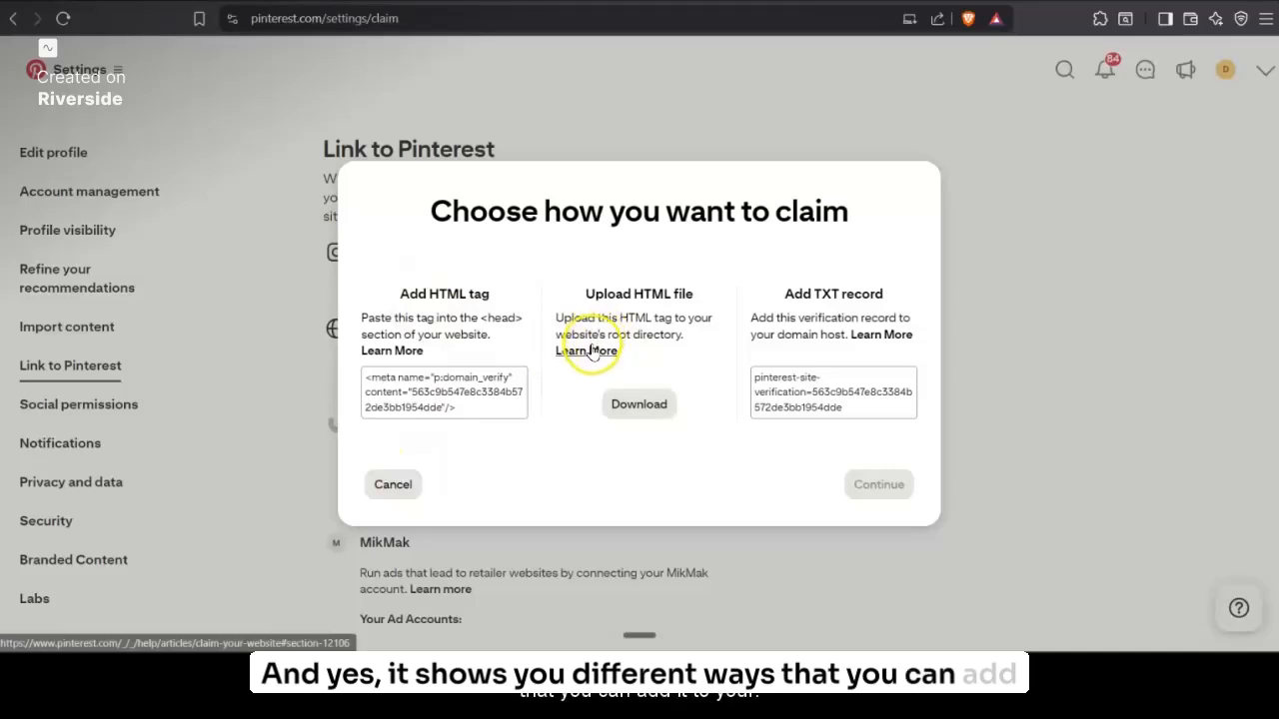
{"action": "left_click", "coordinate": [397, 489]}
{"action": "scroll", "coordinate": [685, 514], "scroll_direction": "down", "scroll_amount": 2}
{"action": "scroll", "coordinate": [685, 514], "scroll_direction": "up", "scroll_amount": 2}
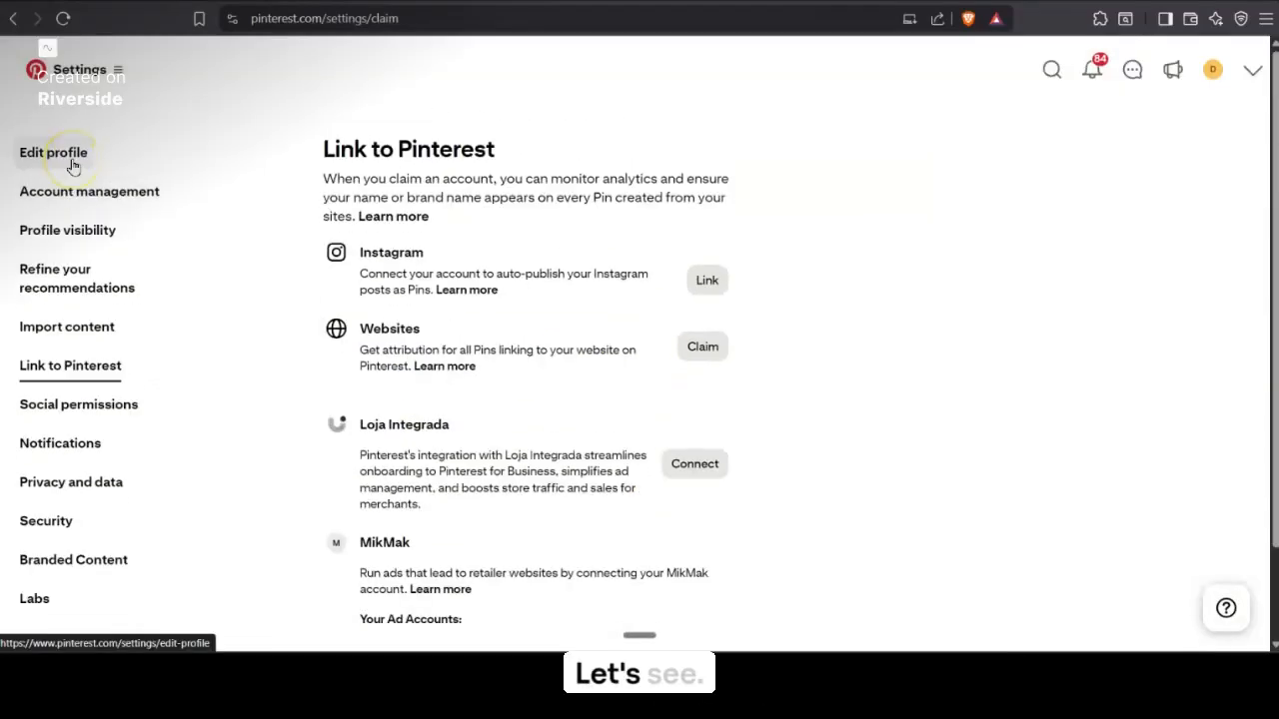
Edit the profile and upload DezineBazar Logo(1).png from the DezineBazar Logo folder as its picture.
{"action": "left_click", "coordinate": [71, 162]}
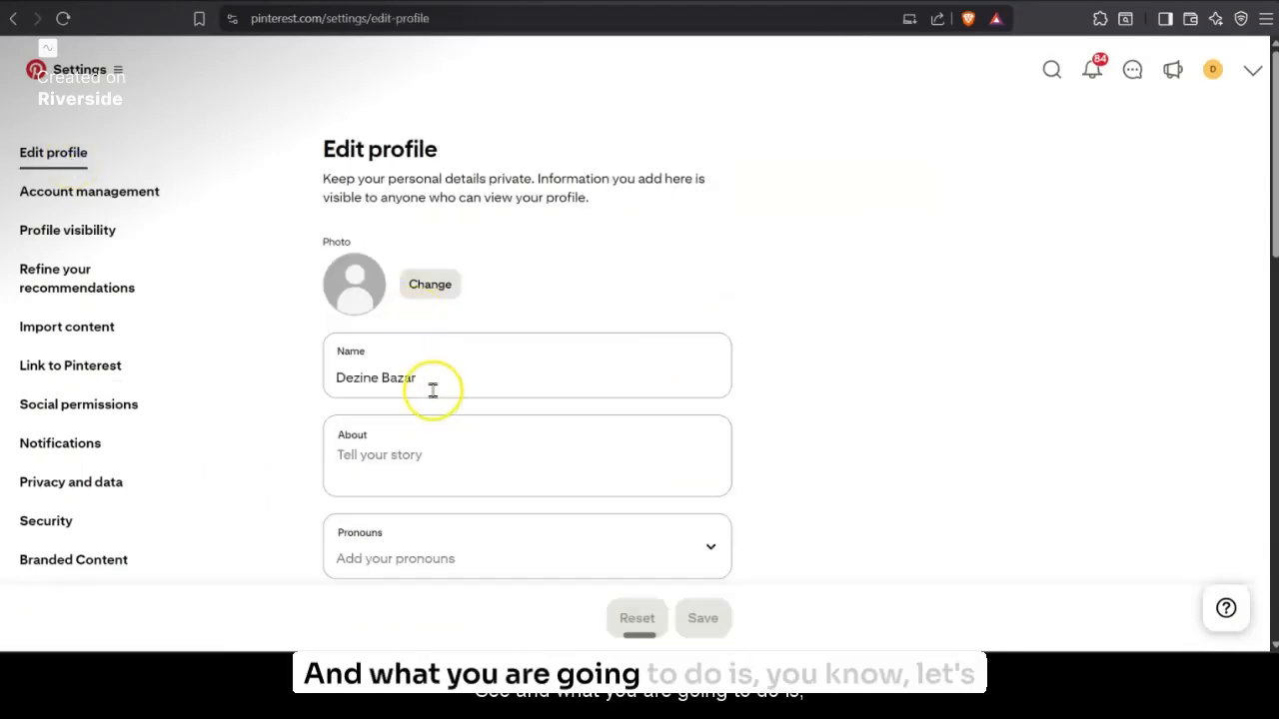
{"action": "scroll", "coordinate": [433, 390], "scroll_direction": "down", "scroll_amount": 2}
{"action": "scroll", "coordinate": [423, 373], "scroll_direction": "up", "scroll_amount": 2}
{"action": "left_click", "coordinate": [437, 278]}
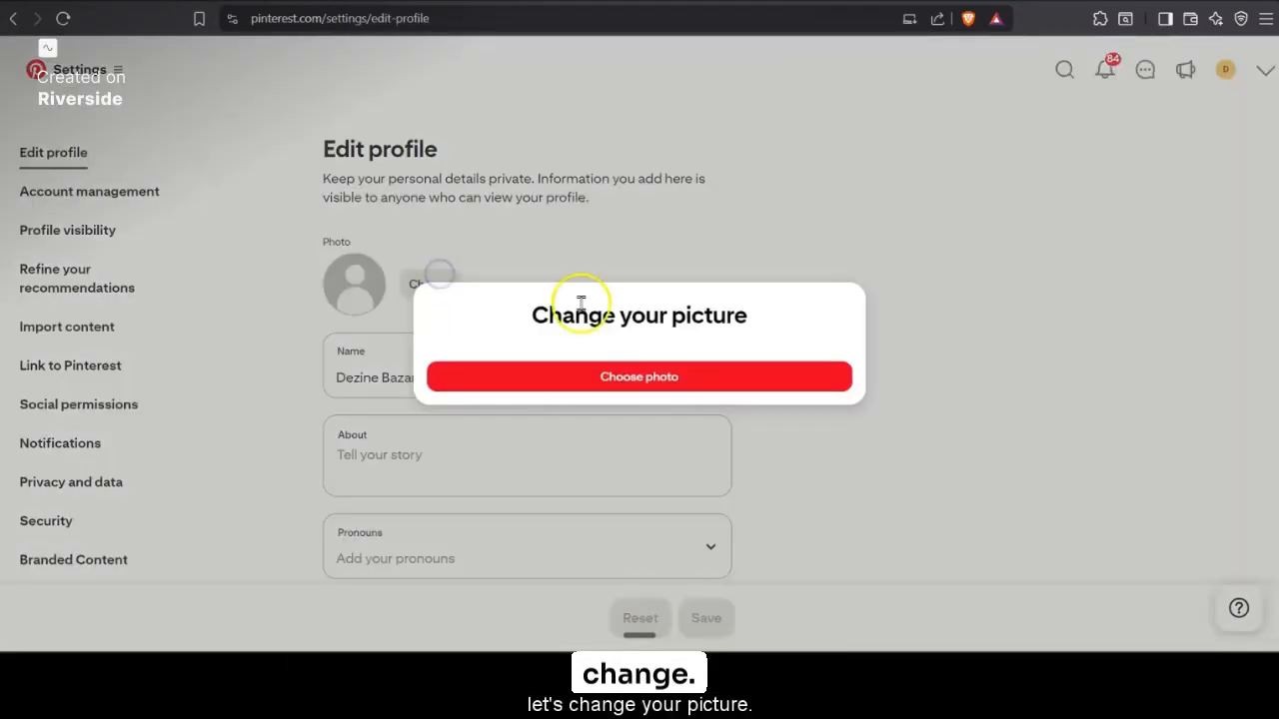
{"action": "left_click", "coordinate": [599, 377]}
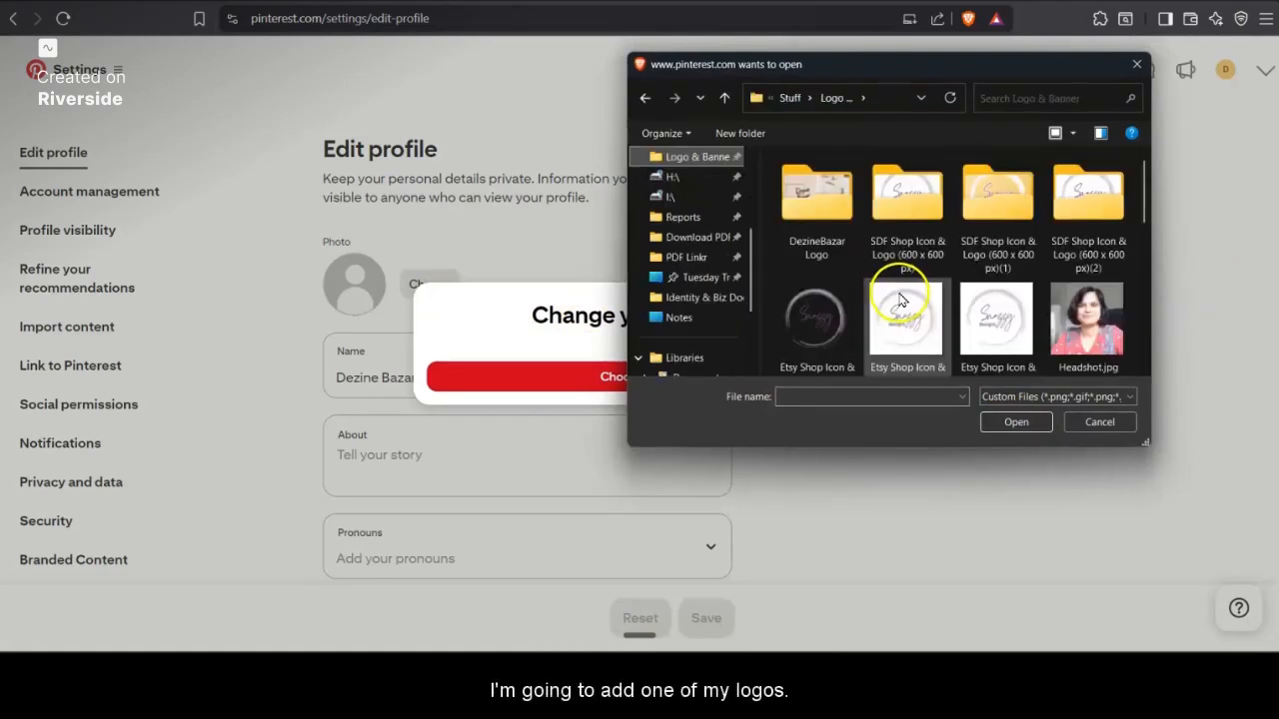
{"action": "double_click", "coordinate": [829, 198]}
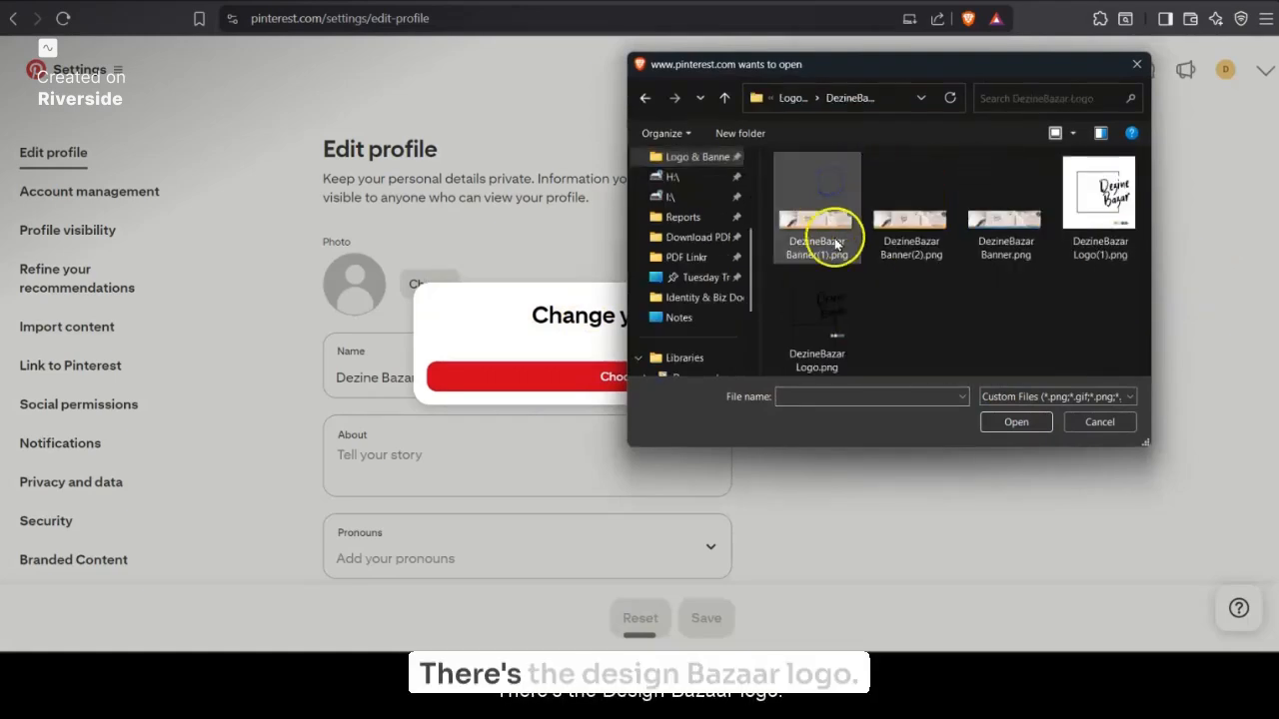
{"action": "left_click", "coordinate": [1098, 248]}
{"action": "left_click", "coordinate": [1015, 422]}
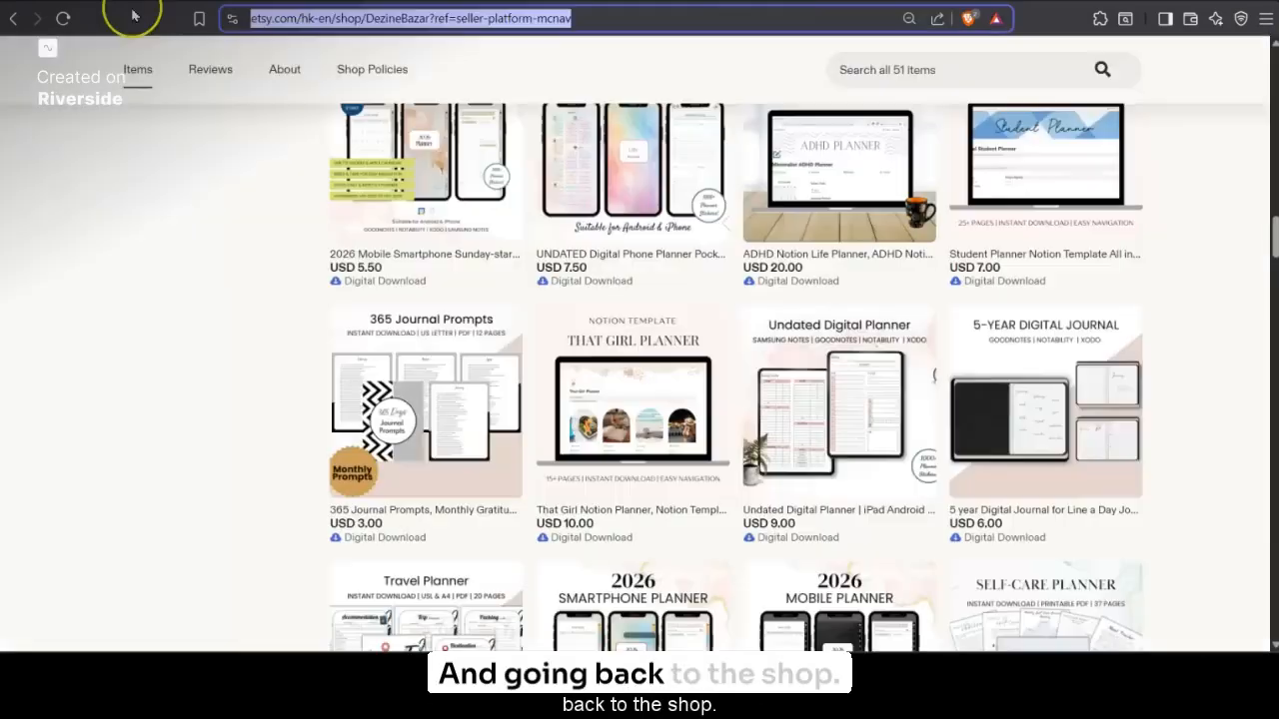
Fill in the profile's About text with the planner description copied from the Etsy shop's About section.
{"action": "scroll", "coordinate": [417, 518], "scroll_direction": "down", "scroll_amount": 15}
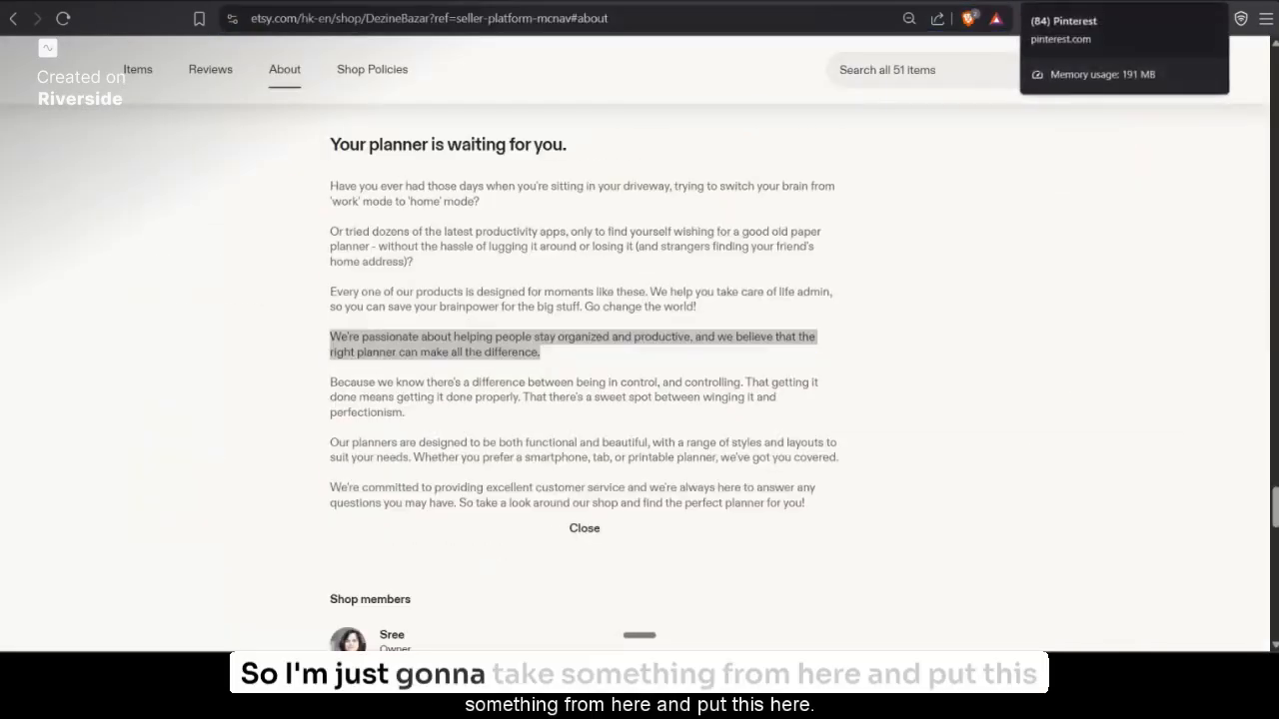
{"action": "key", "text": "ctrl+Tab"}
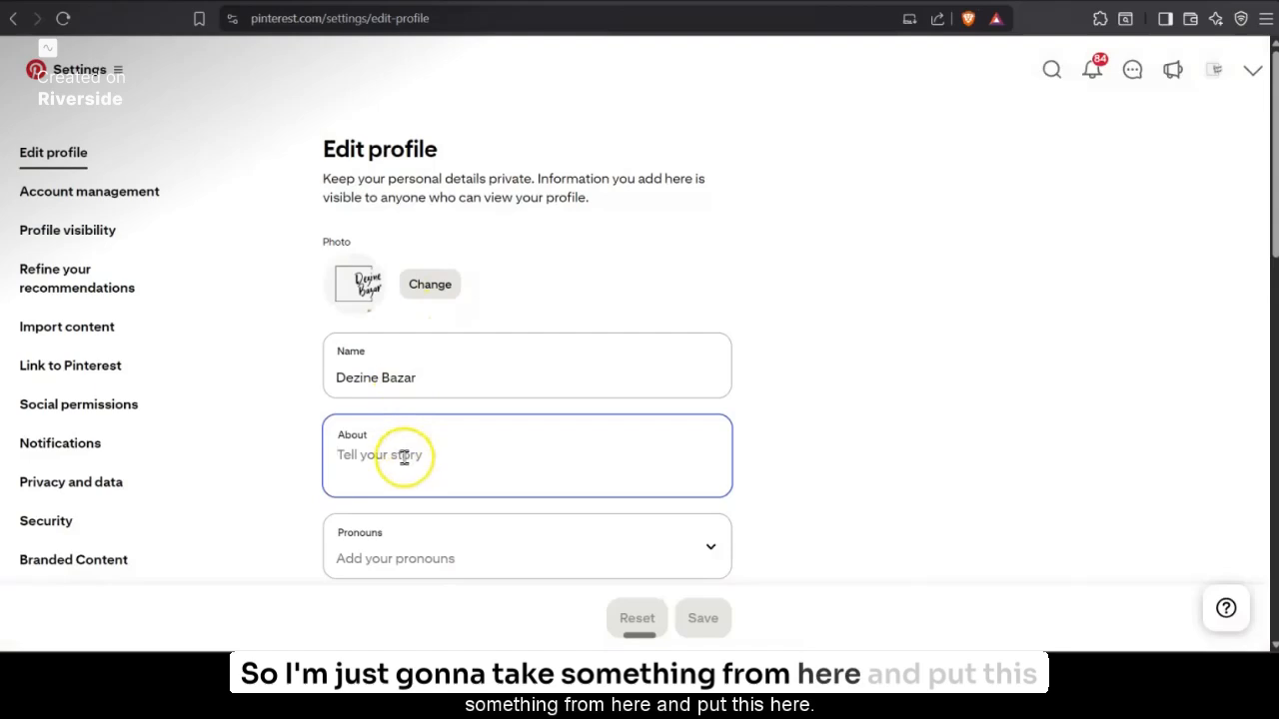
{"action": "key", "text": "ctrl+v"}
{"action": "scroll", "coordinate": [423, 455], "scroll_direction": "up", "scroll_amount": 3}
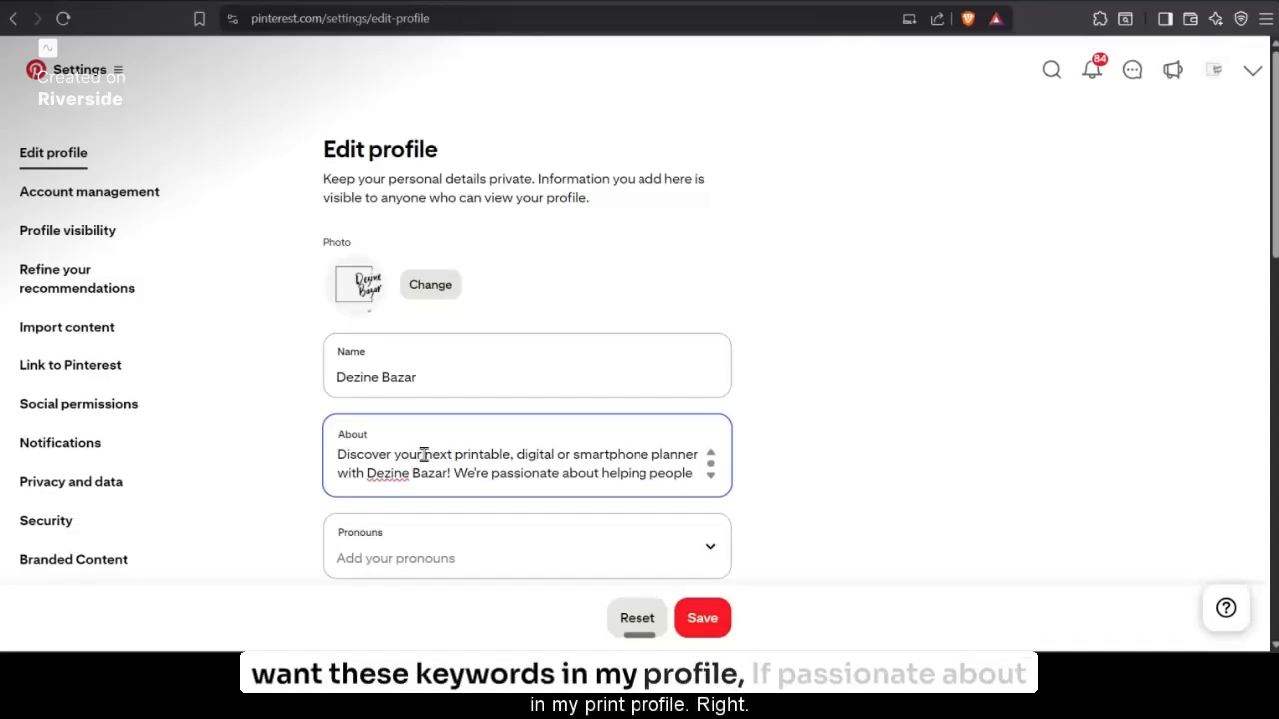
{"action": "key", "text": "Down"}
{"action": "key", "text": "Down"}
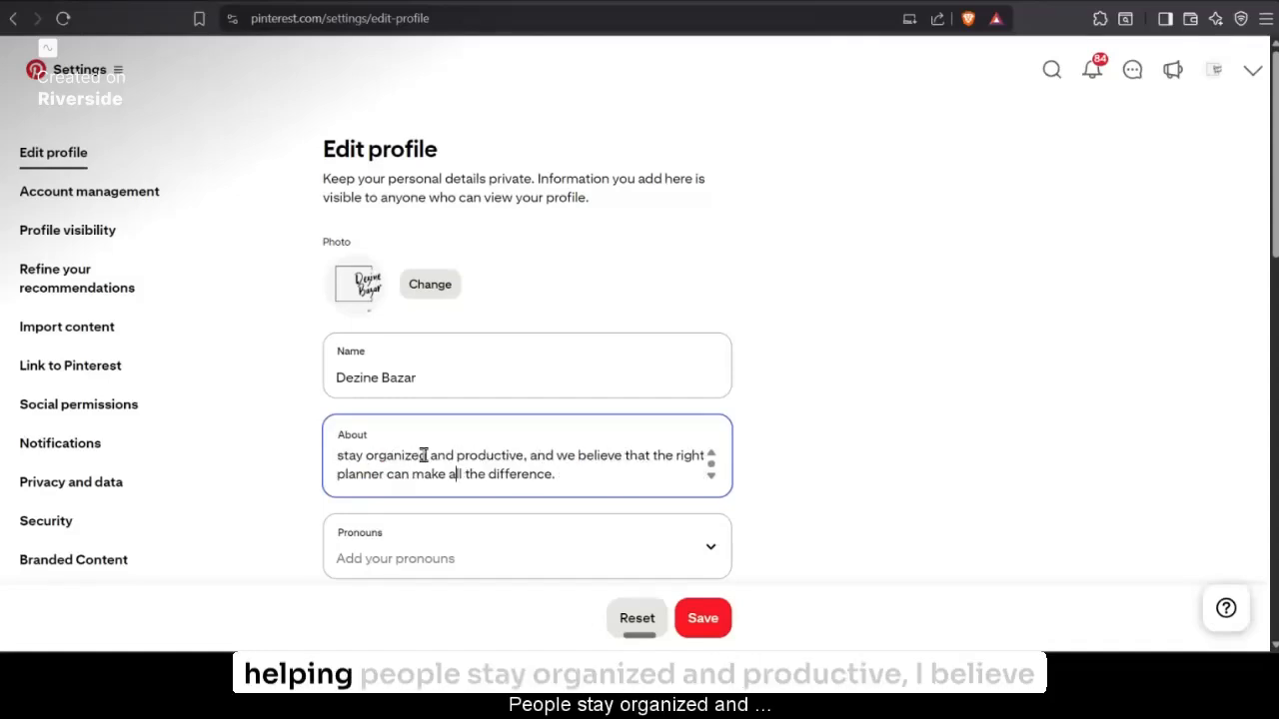
{"action": "key", "text": "End"}
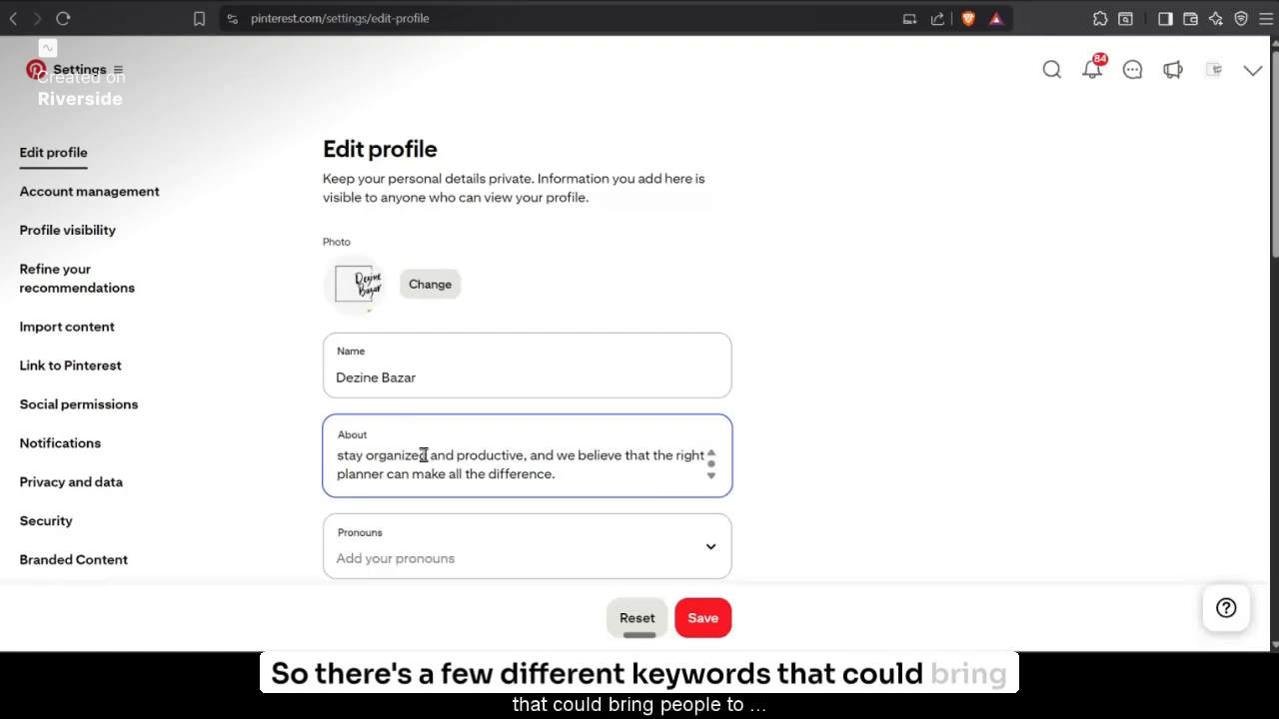
Set the pronouns to she/her and the username to dezinebazar, fill in the contact e-mail, and save the profile.
{"action": "scroll", "coordinate": [850, 446], "scroll_direction": "down", "scroll_amount": 3}
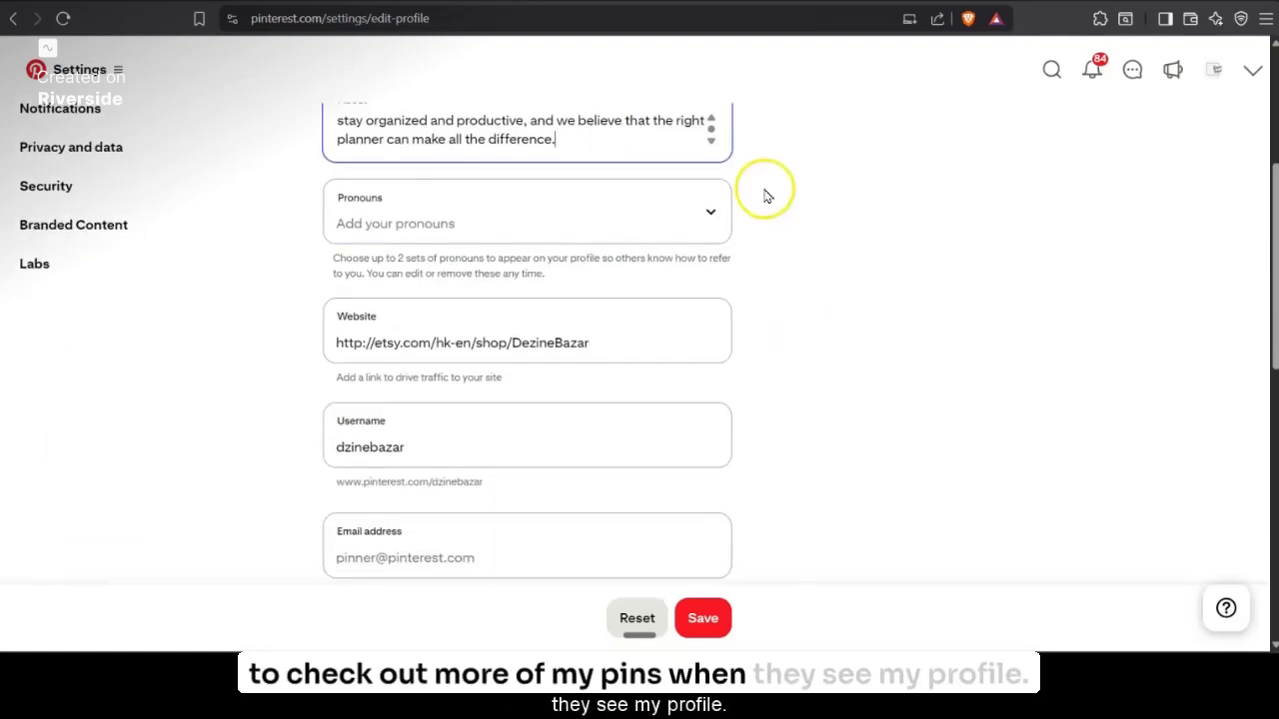
{"action": "left_click", "coordinate": [521, 220]}
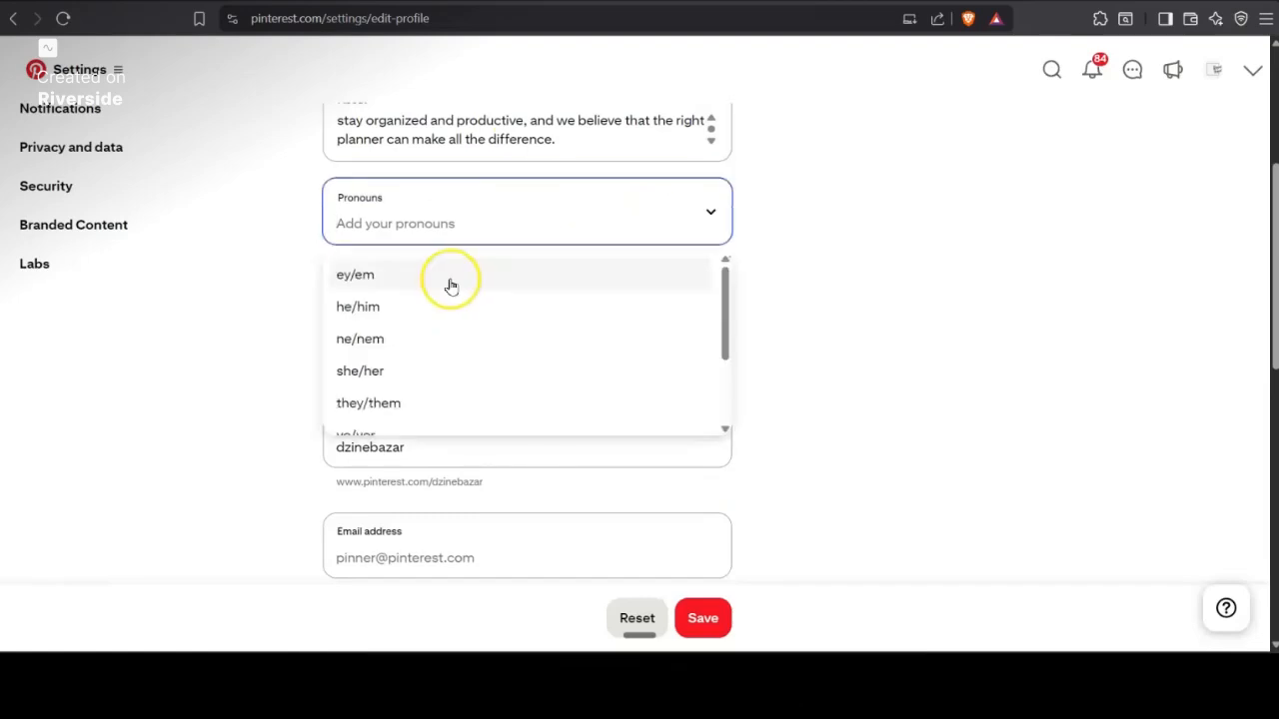
{"action": "scroll", "coordinate": [424, 372], "scroll_direction": "down", "scroll_amount": 2}
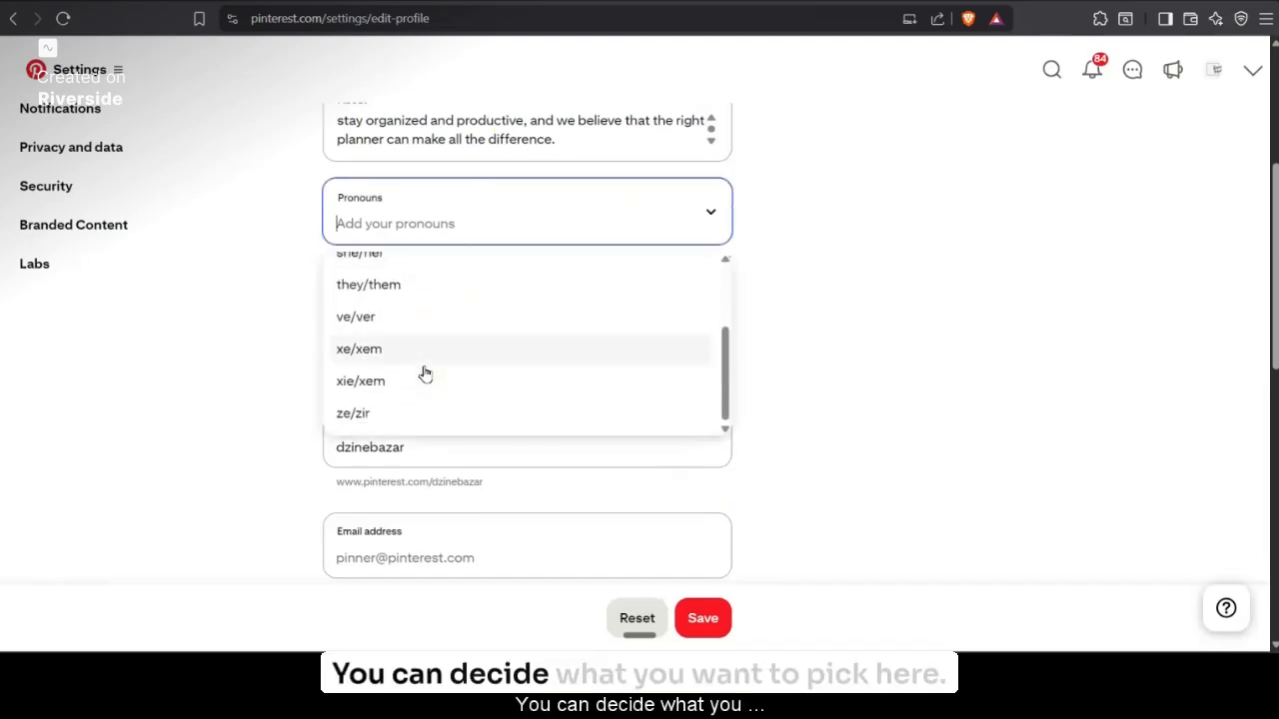
{"action": "scroll", "coordinate": [423, 372], "scroll_direction": "up", "scroll_amount": 2}
{"action": "left_click", "coordinate": [339, 369]}
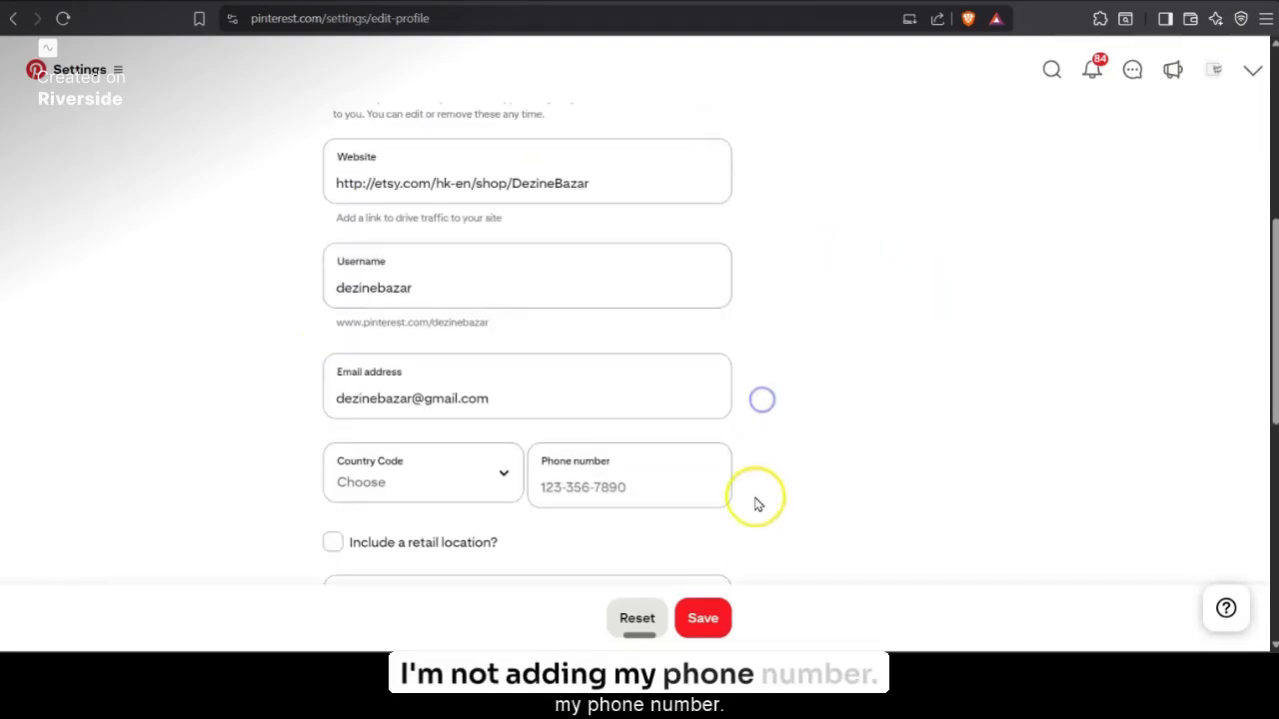
{"action": "scroll", "coordinate": [756, 502], "scroll_direction": "down", "scroll_amount": 3}
{"action": "scroll", "coordinate": [463, 356], "scroll_direction": "down", "scroll_amount": 3}
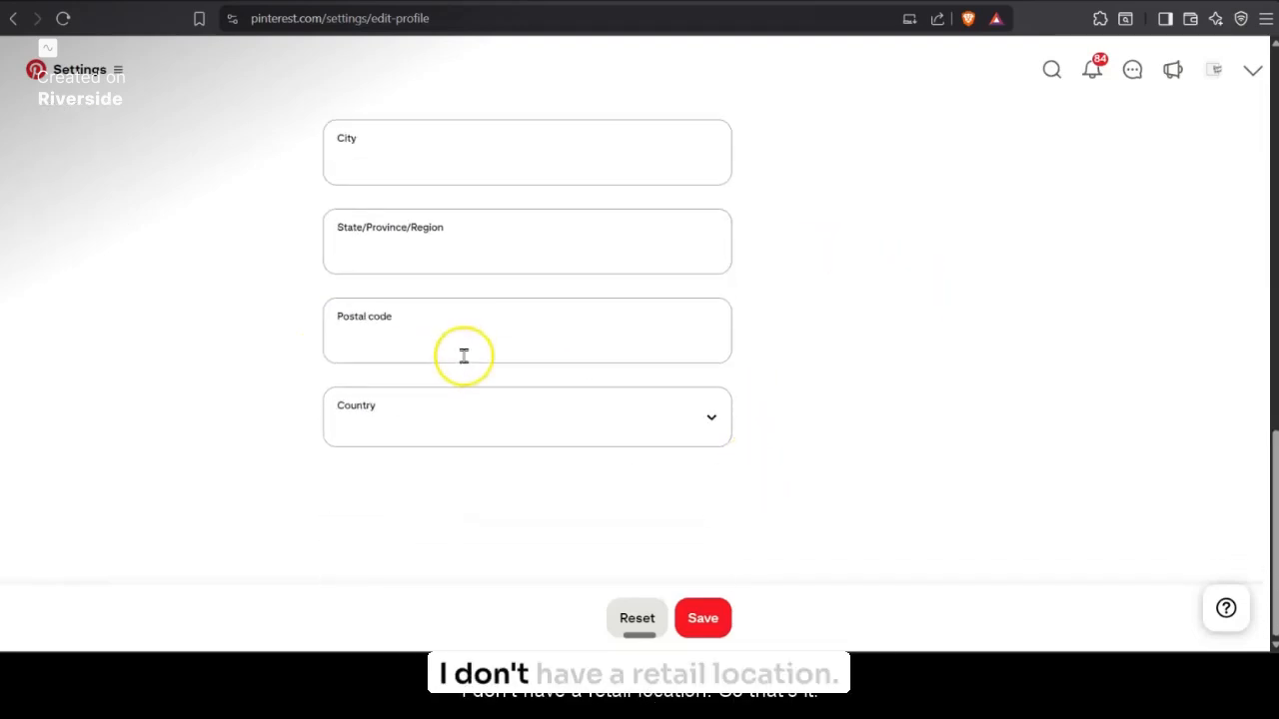
{"action": "left_click", "coordinate": [702, 615]}
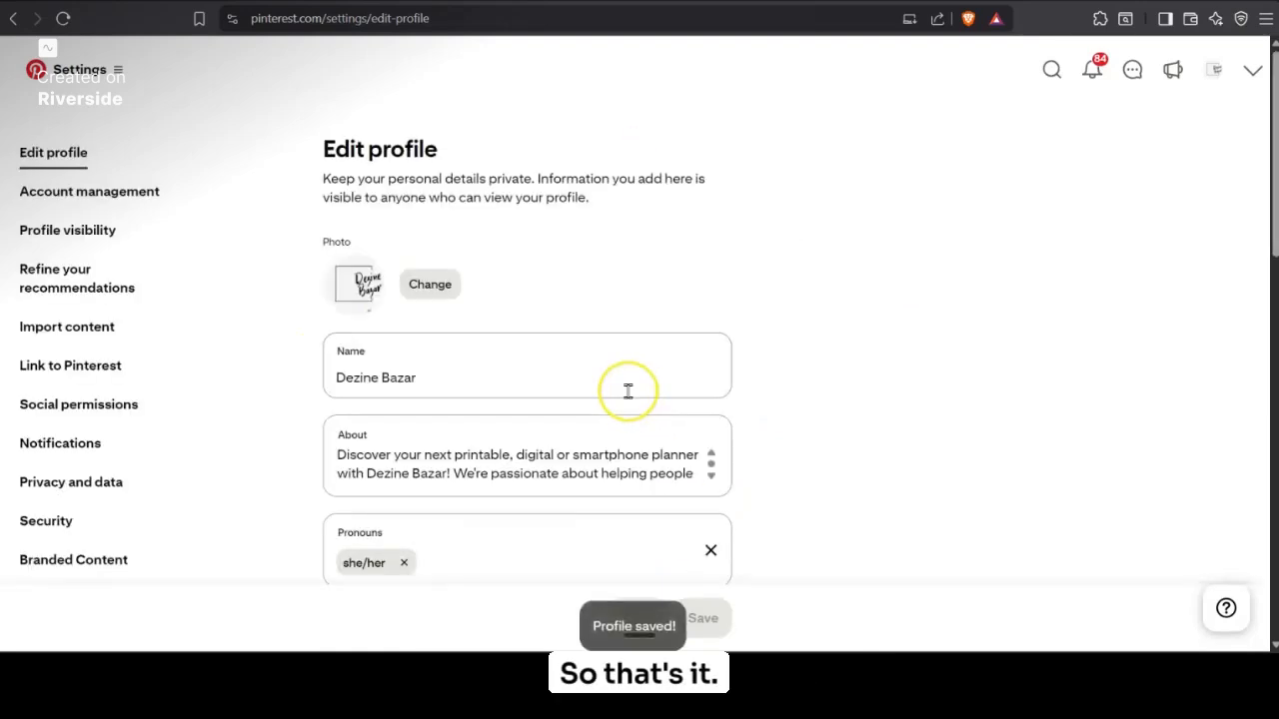
{"action": "scroll", "coordinate": [58, 421], "scroll_direction": "down", "scroll_amount": 2}
{"action": "scroll", "coordinate": [58, 420], "scroll_direction": "up", "scroll_amount": 2}
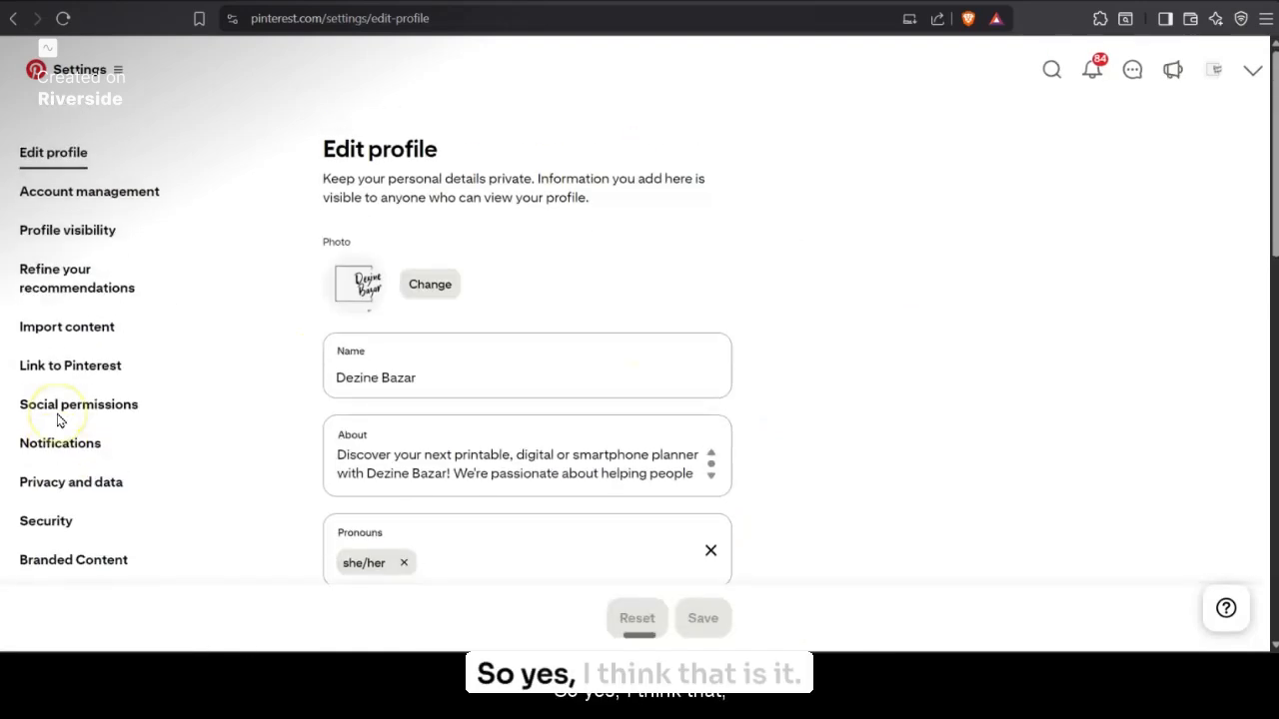
{"action": "scroll", "coordinate": [58, 420], "scroll_direction": "down", "scroll_amount": 2}
{"action": "scroll", "coordinate": [58, 420], "scroll_direction": "up", "scroll_amount": 2}
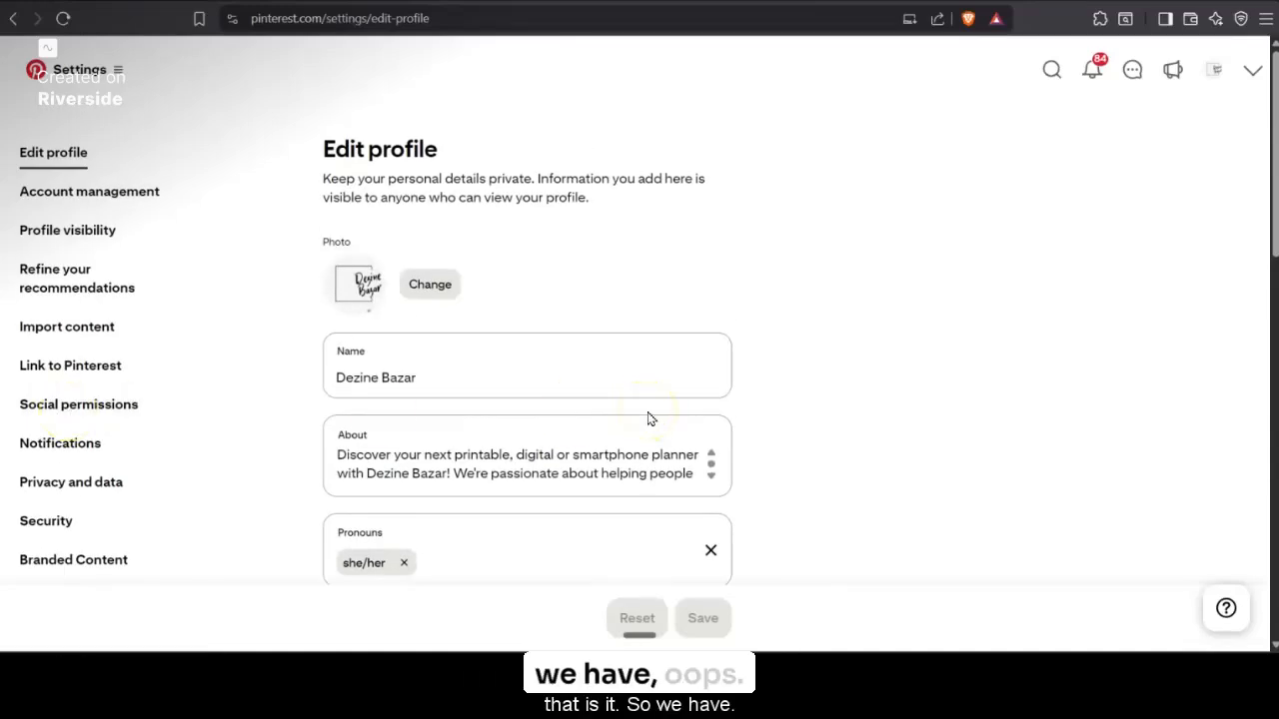
Switch to the workbook in Google Docs and review the Pinterest foundation pre-work checklist.
{"action": "key", "text": "alt+Tab"}
{"action": "scroll", "coordinate": [649, 408], "scroll_direction": "up", "scroll_amount": 2}
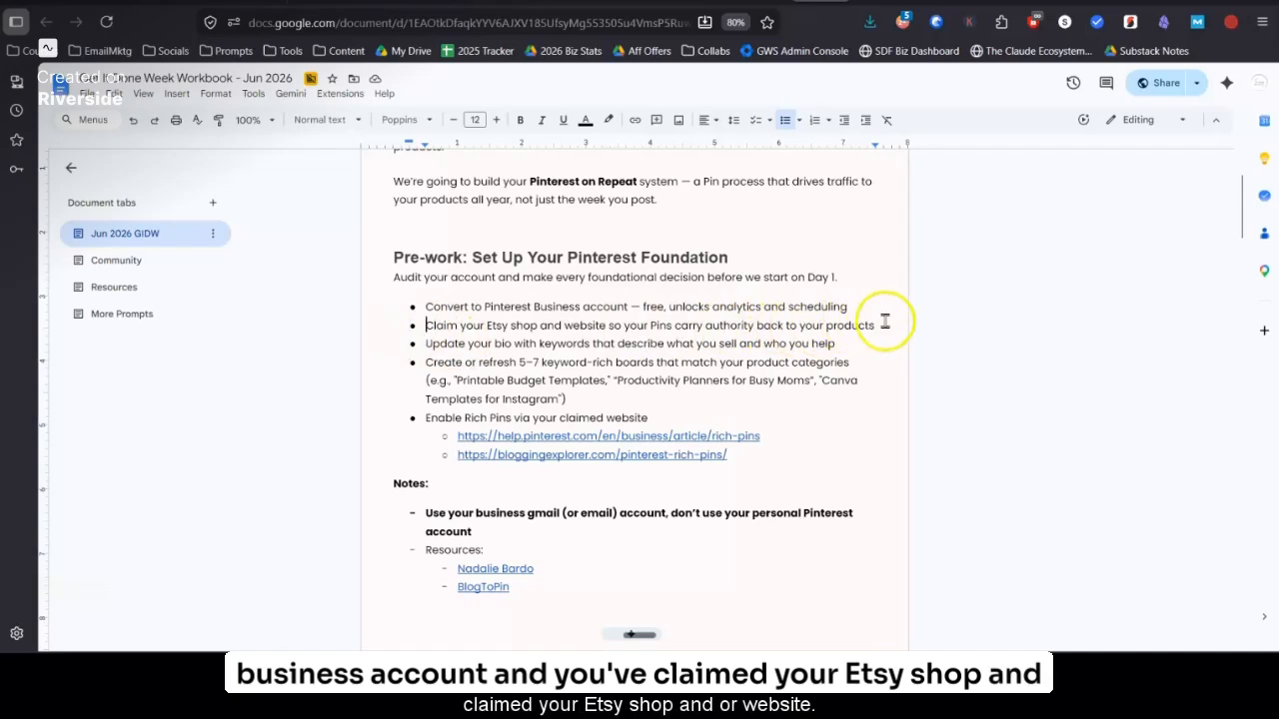
{"action": "key", "text": "alt+Tab"}
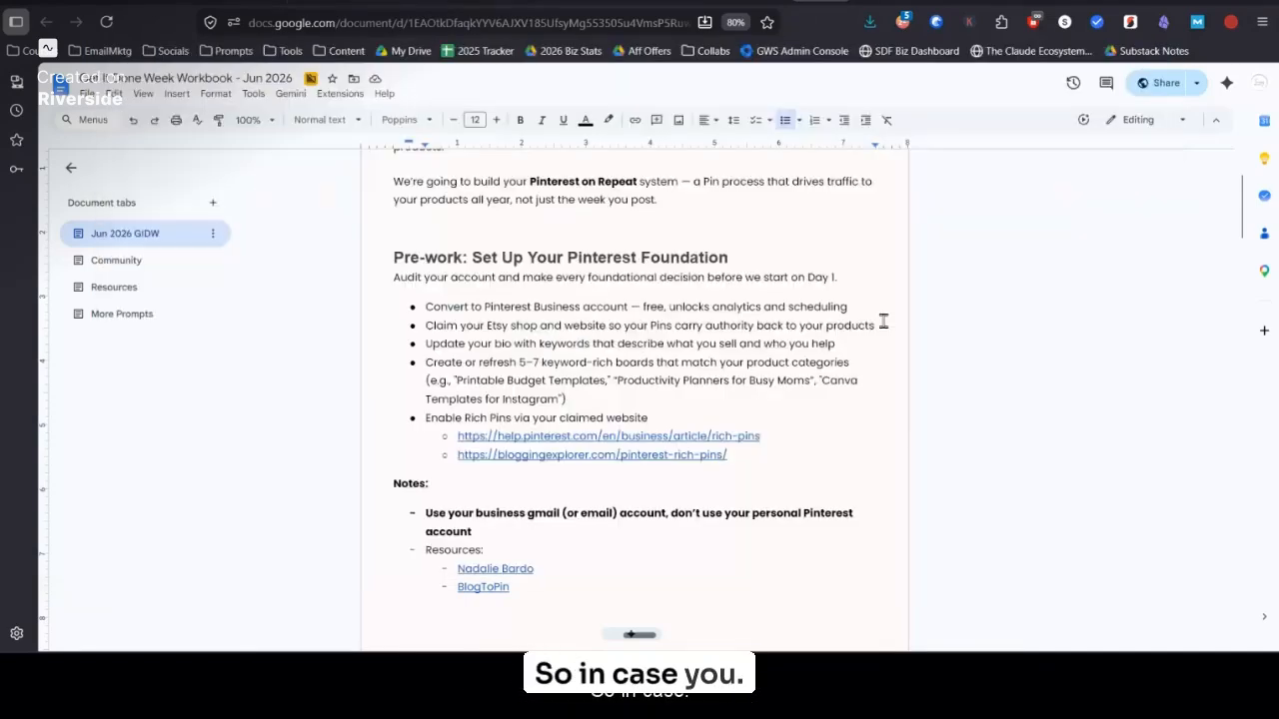
Switch to Pinterest and examine the available methods for claiming a website in the account linking settings.
{"action": "key", "text": "alt+Tab"}
{"action": "key", "text": "alt+Tab"}
{"action": "left_click", "coordinate": [1212, 69]}
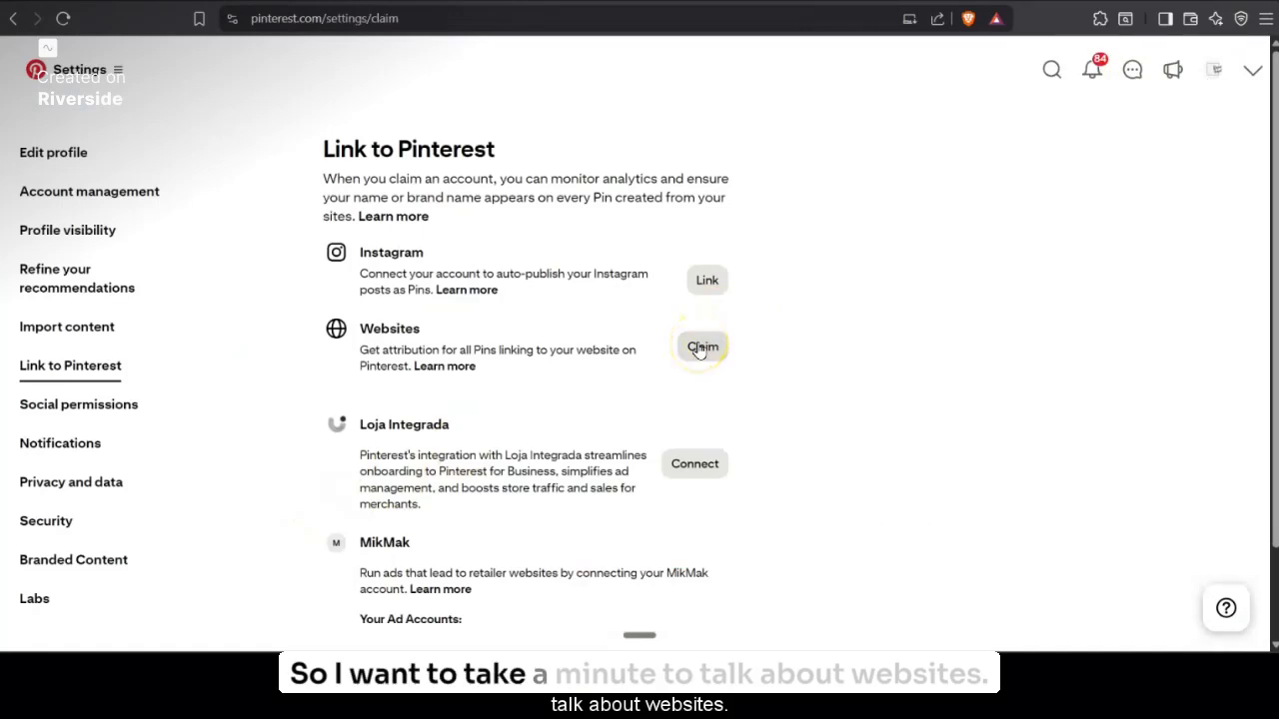
{"action": "left_click", "coordinate": [701, 347]}
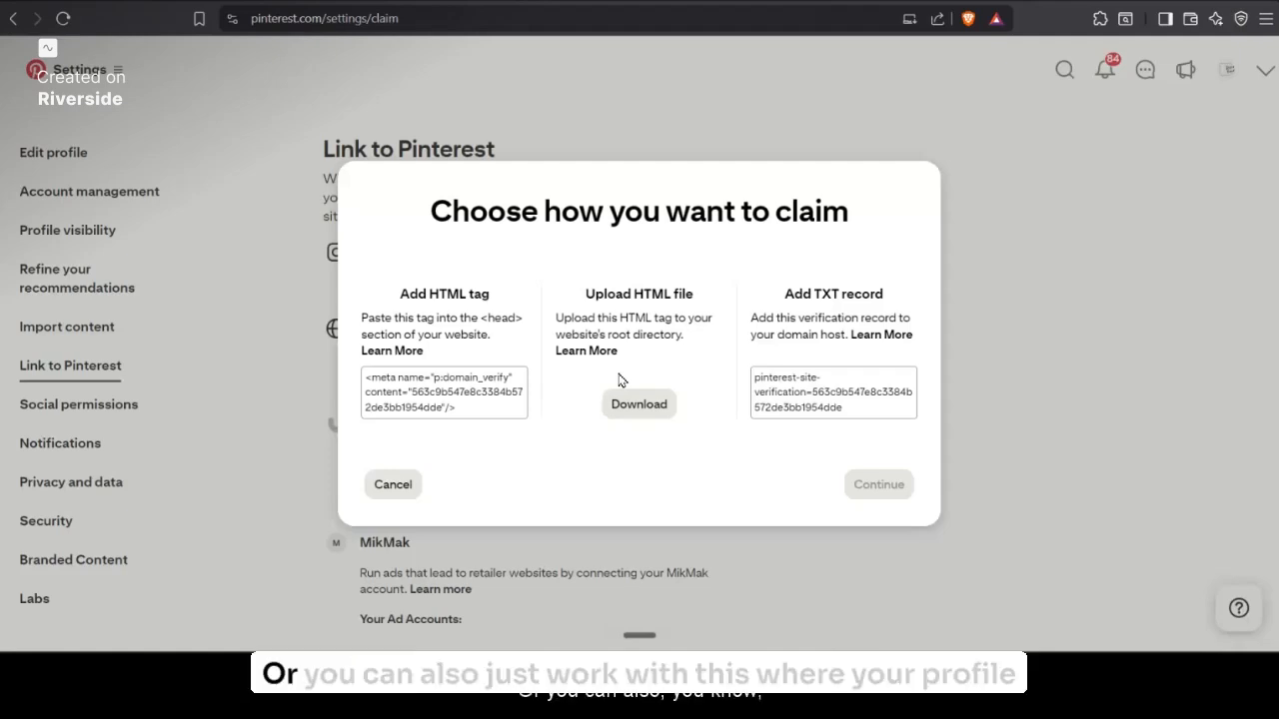
{"action": "left_click", "coordinate": [224, 441]}
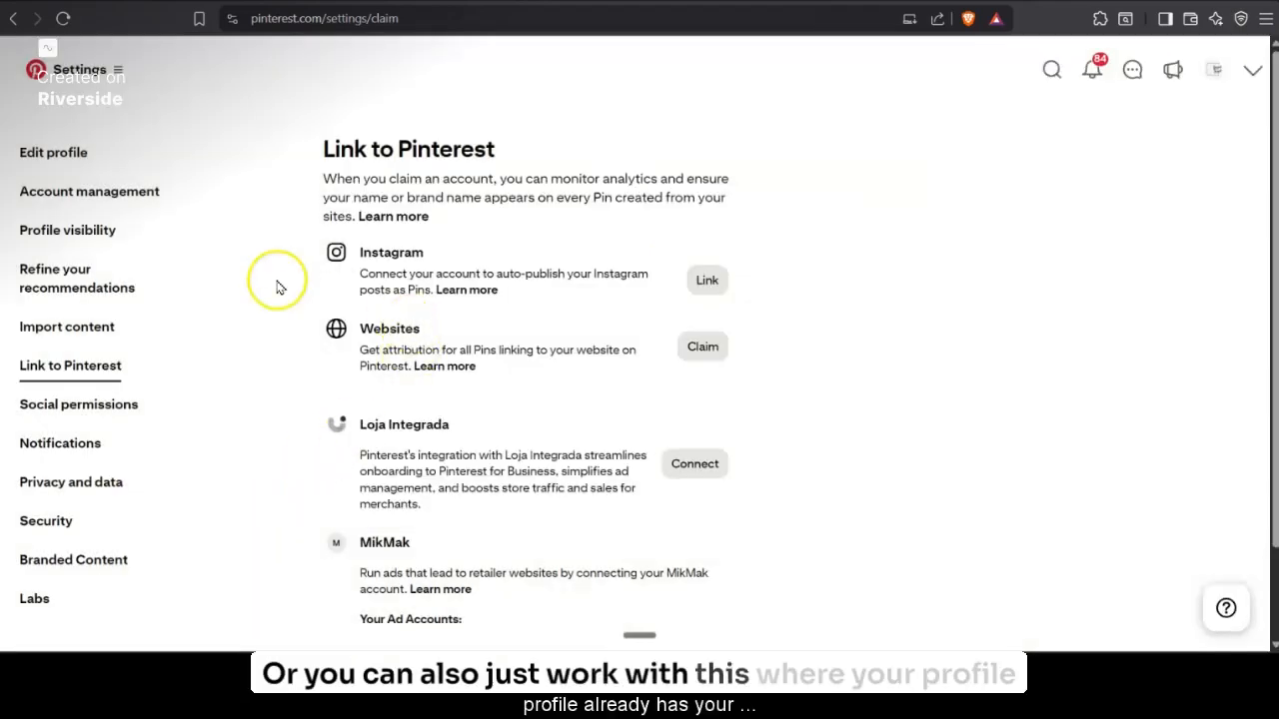
Check the website listed in the profile details, and review the website claim methods once more.
{"action": "left_click", "coordinate": [60, 154]}
{"action": "scroll", "coordinate": [289, 509], "scroll_direction": "down", "scroll_amount": 4}
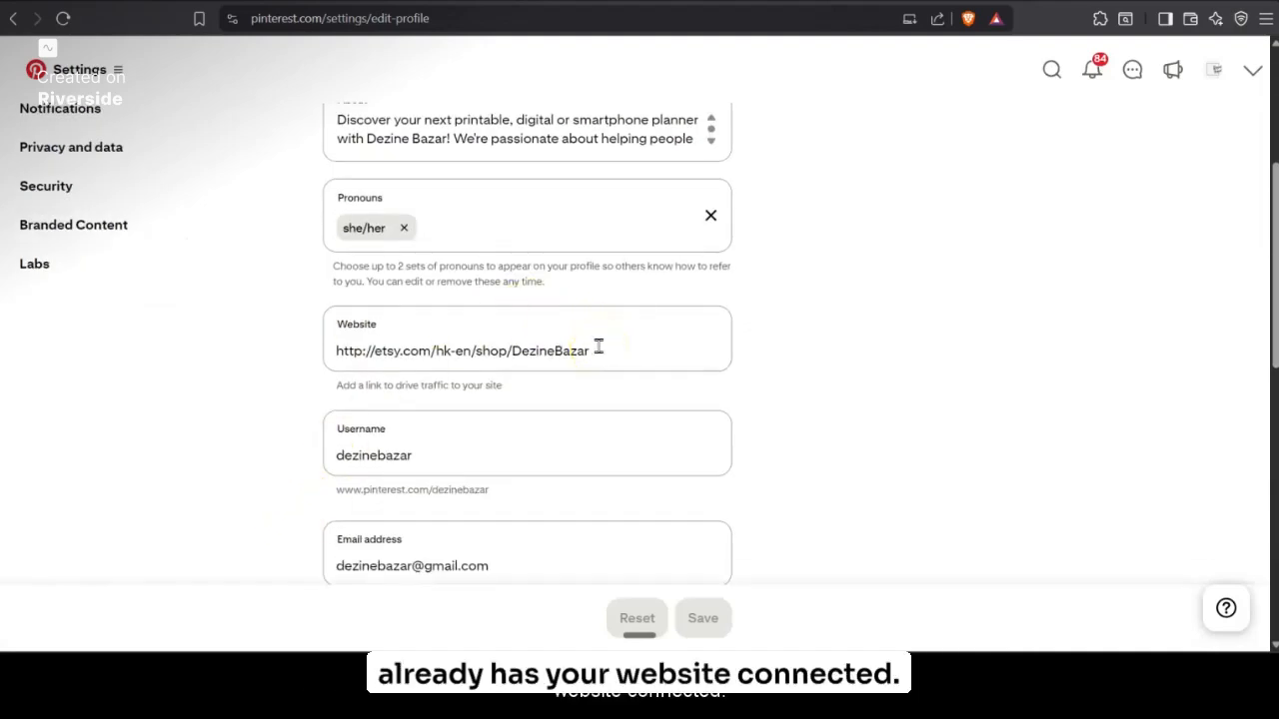
{"action": "scroll", "coordinate": [585, 556], "scroll_direction": "up", "scroll_amount": 4}
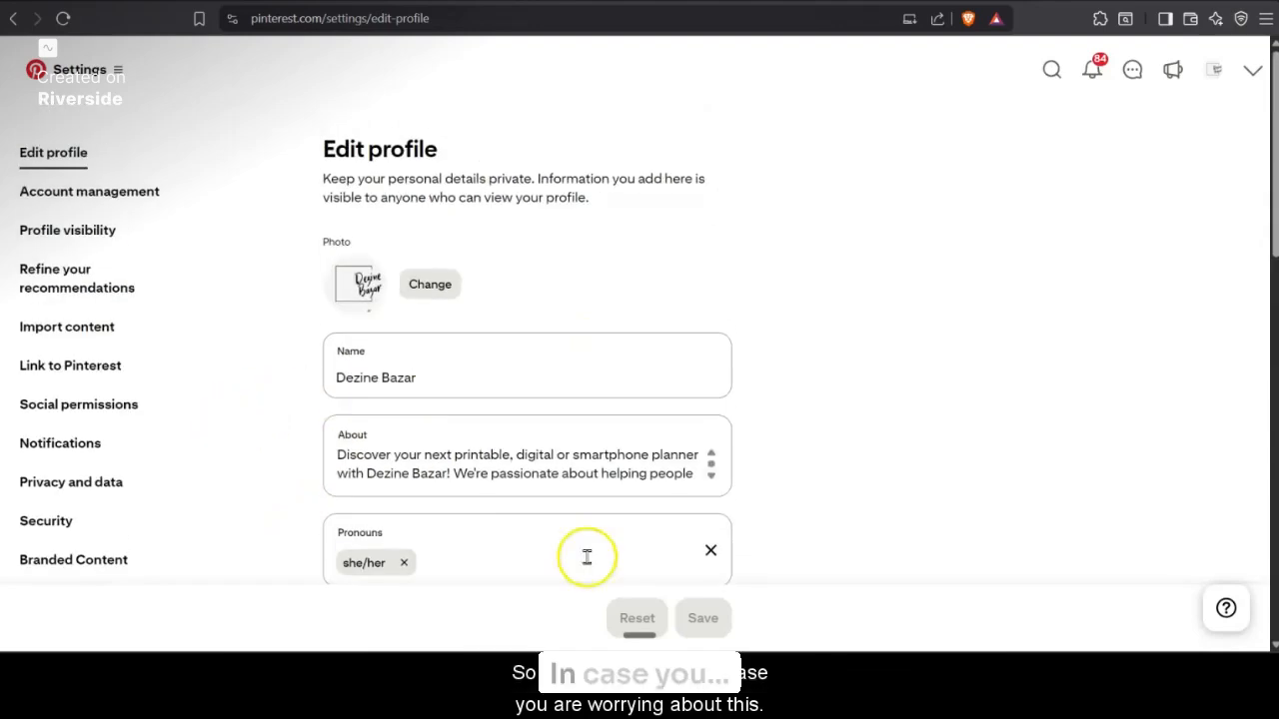
{"action": "left_click", "coordinate": [62, 363]}
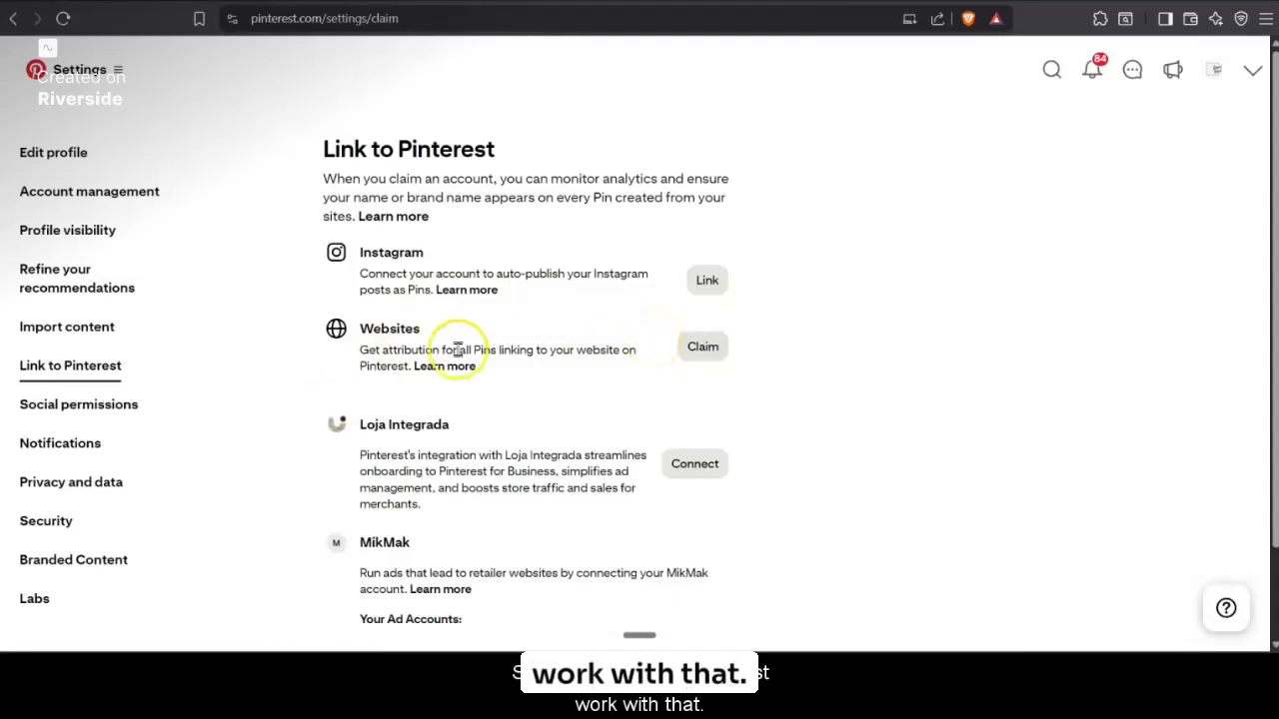
{"action": "left_click", "coordinate": [698, 350]}
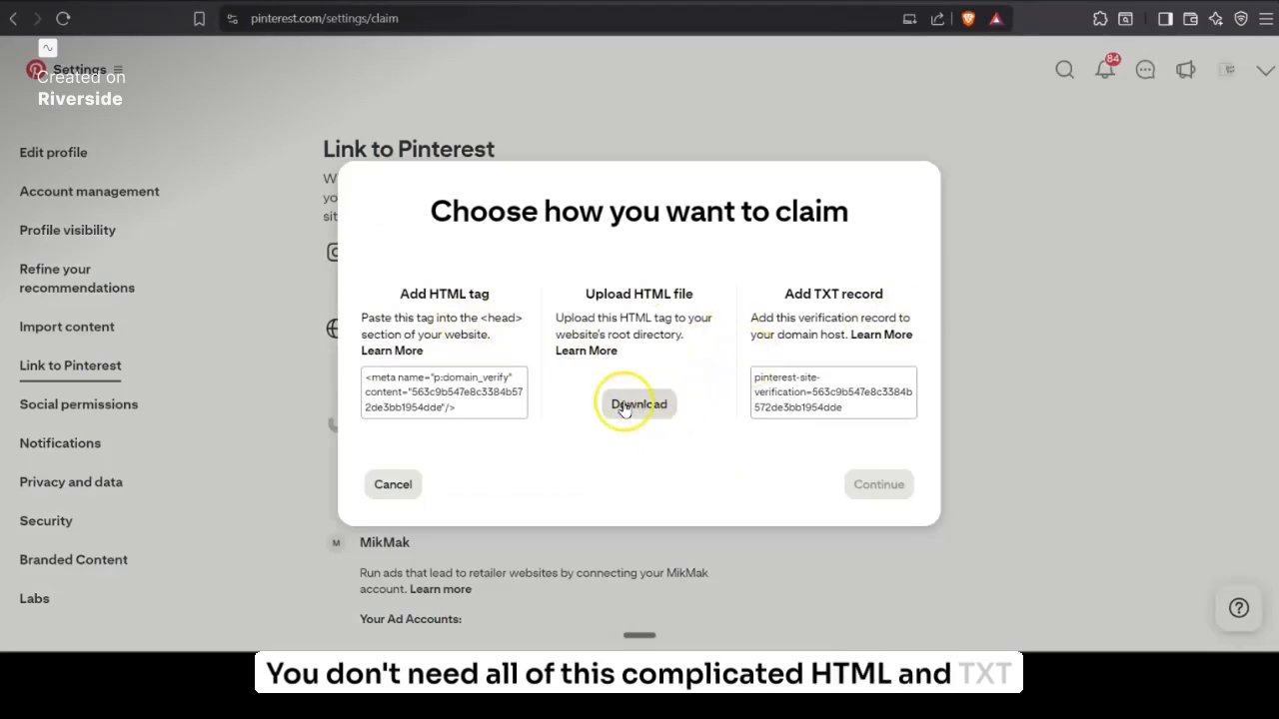
{"action": "left_click", "coordinate": [287, 482]}
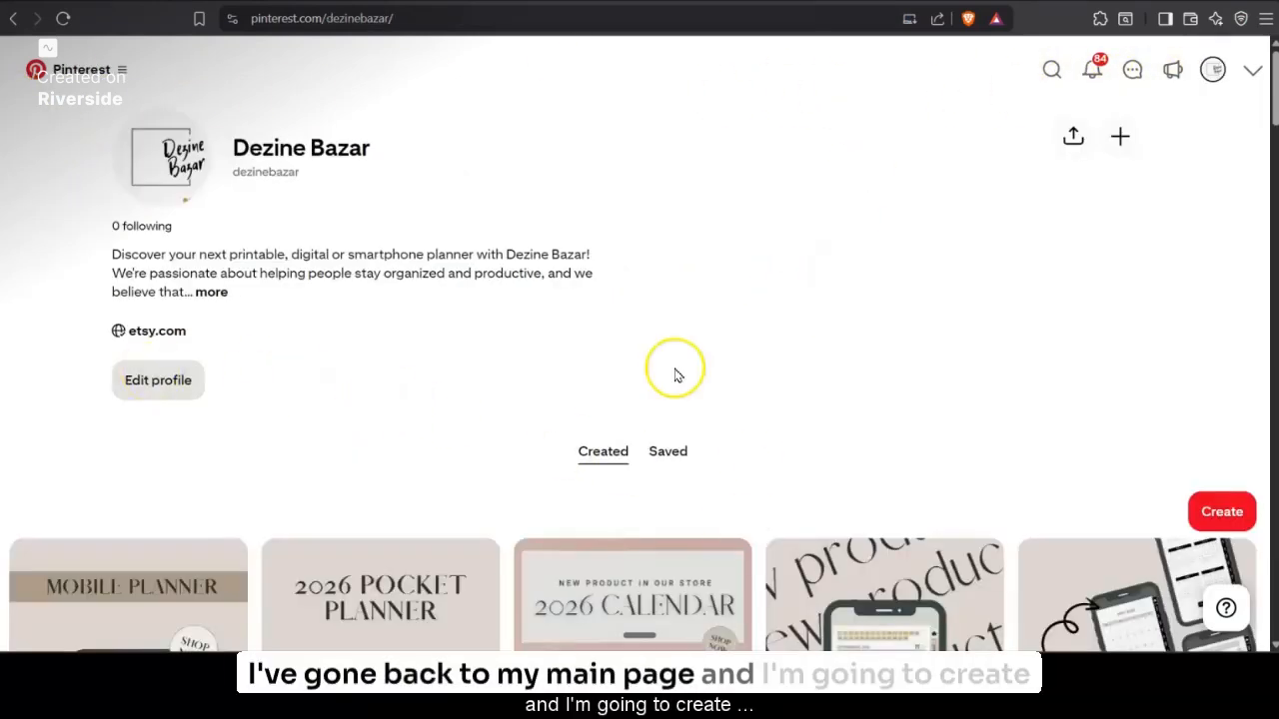
{"action": "left_click", "coordinate": [1119, 136]}
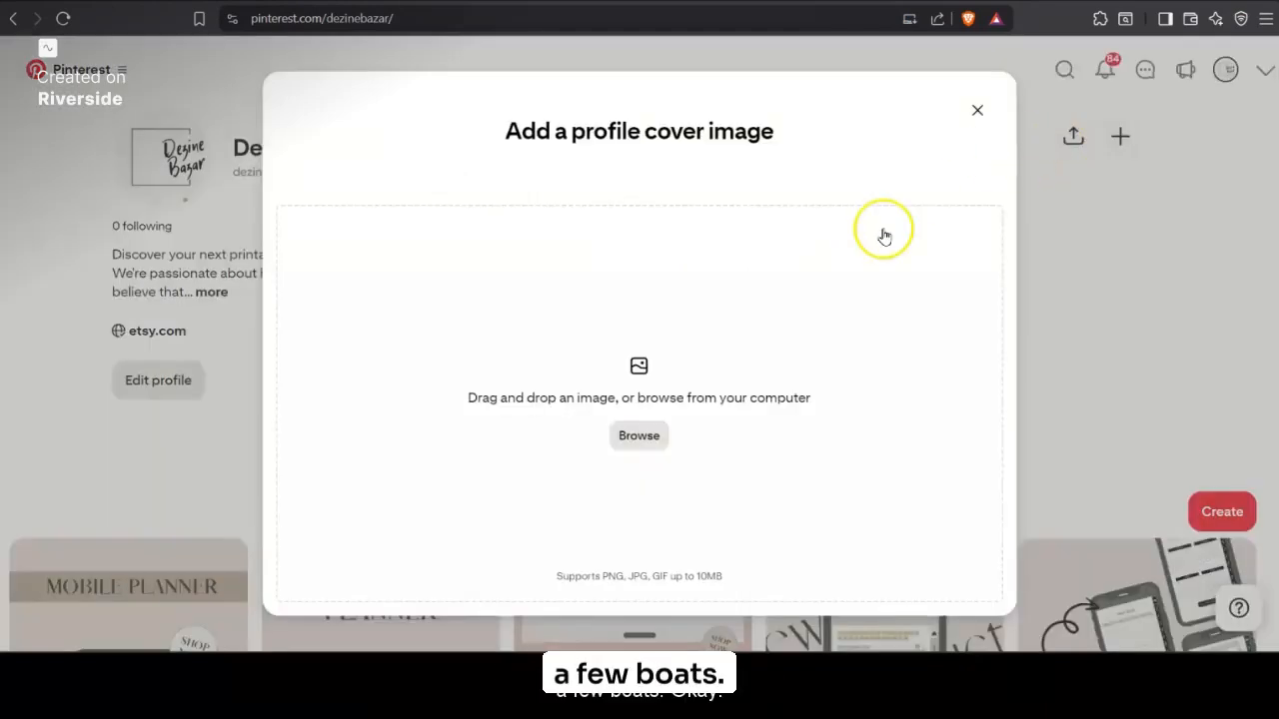
{"action": "left_click", "coordinate": [974, 109]}
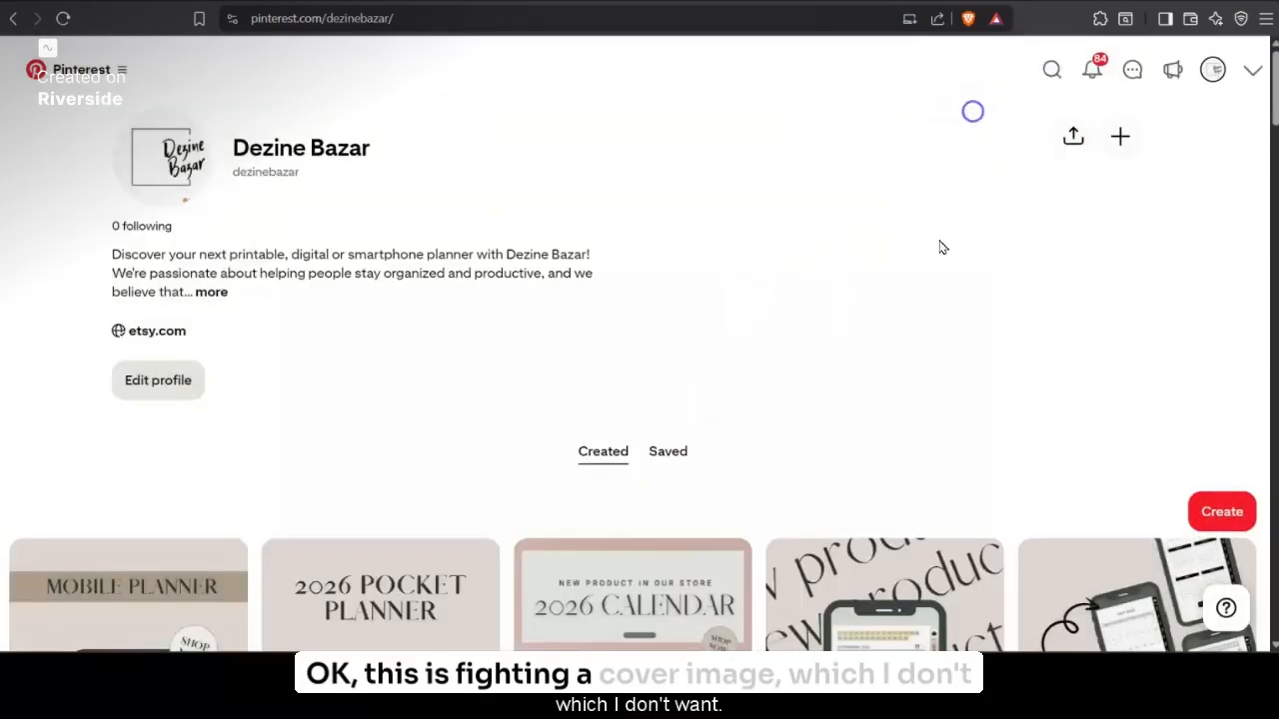
{"action": "scroll", "coordinate": [1090, 281], "scroll_direction": "down", "scroll_amount": 3}
{"action": "scroll", "coordinate": [1199, 300], "scroll_direction": "up", "scroll_amount": 3}
Try to create a public board named Digital Planners from the profile page.
{"action": "left_click", "coordinate": [1221, 508]}
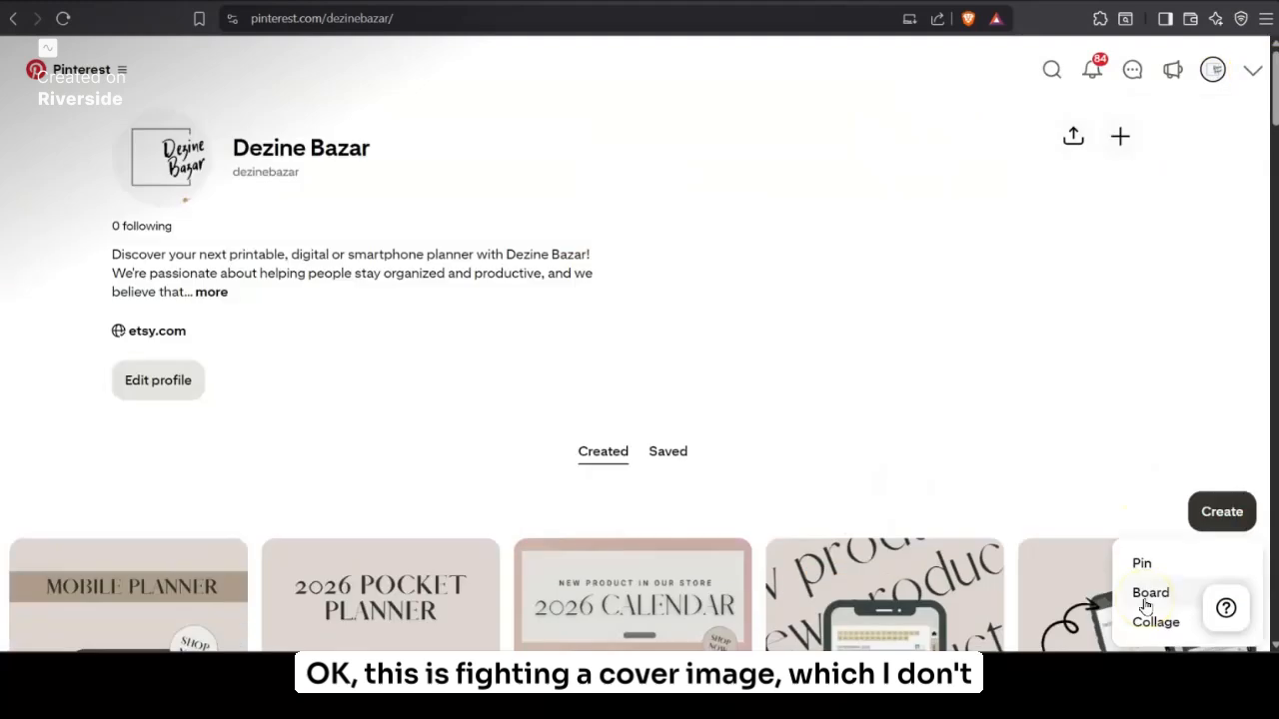
{"action": "scroll", "coordinate": [1147, 599], "scroll_direction": "down", "scroll_amount": 2}
{"action": "left_click", "coordinate": [1167, 290]}
{"action": "left_click", "coordinate": [1207, 344]}
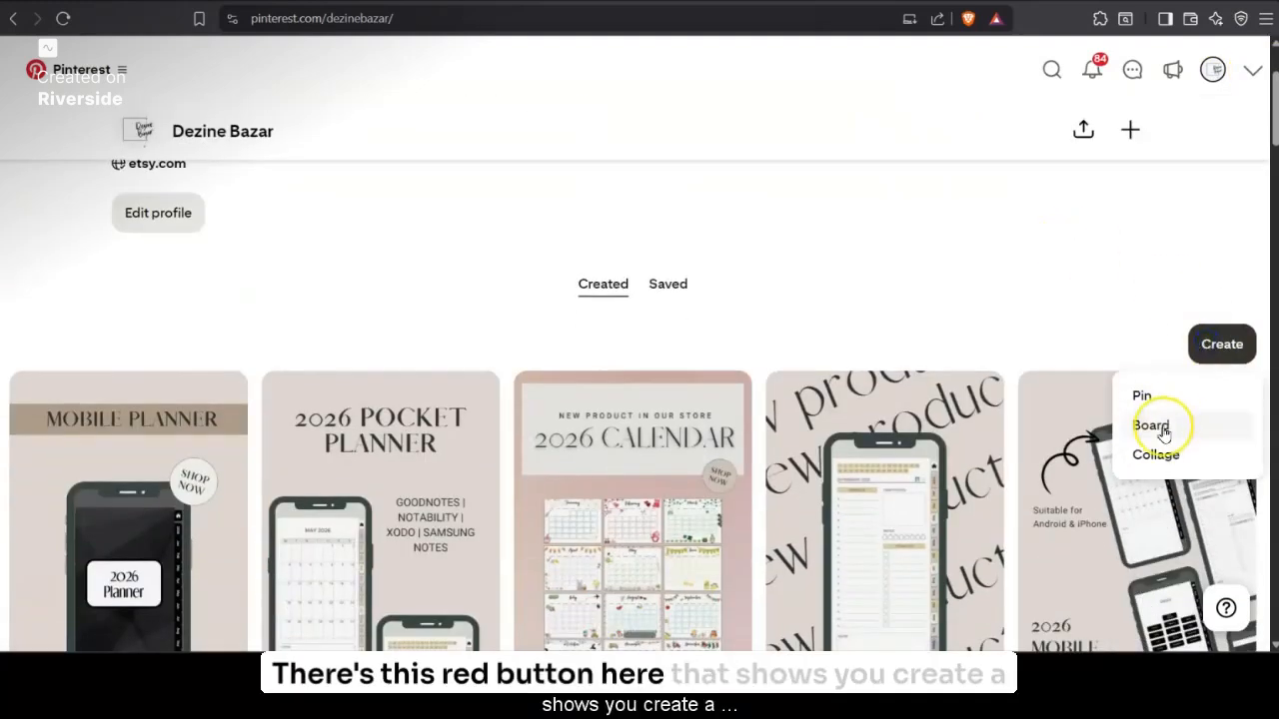
{"action": "left_click", "coordinate": [1151, 427]}
{"action": "left_click", "coordinate": [540, 391]}
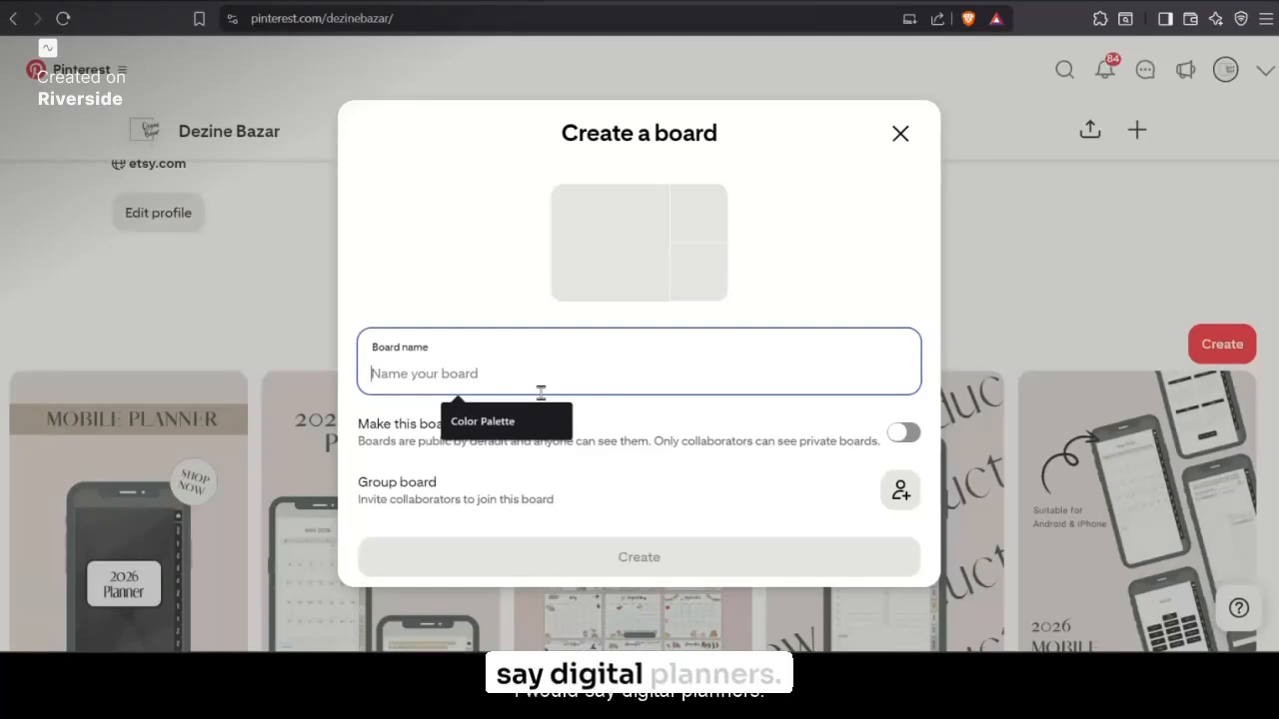
{"action": "type", "text": "Digital Planners"}
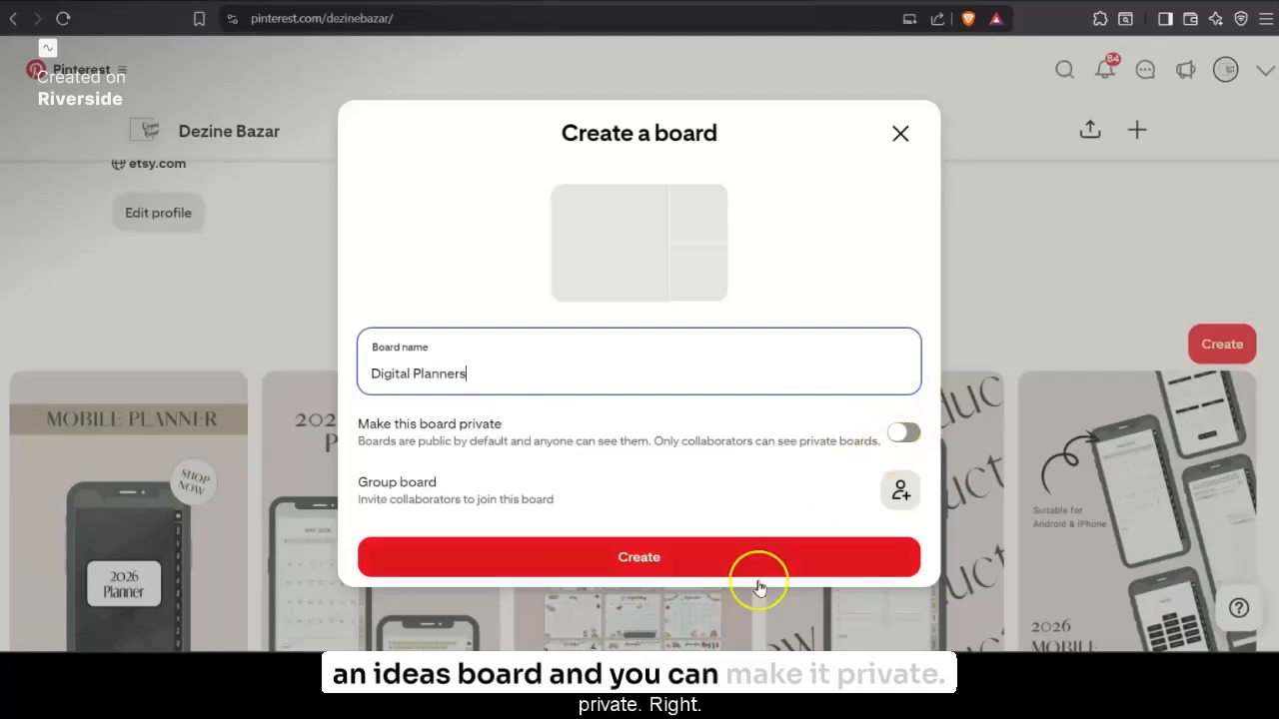
{"action": "left_click", "coordinate": [719, 548]}
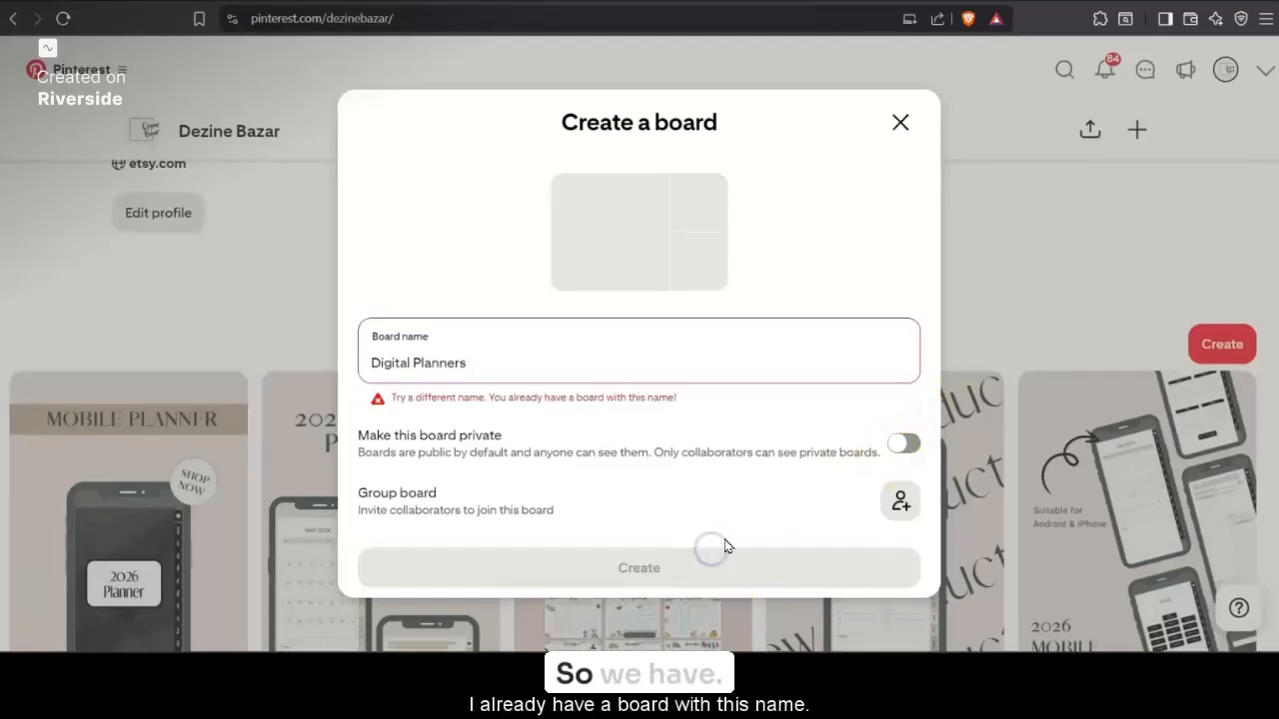
Try to create the board under the name Smartphone Planners instead.
{"action": "left_click", "coordinate": [471, 361]}
{"action": "key", "text": "Left"}
{"action": "key", "text": "Left"}
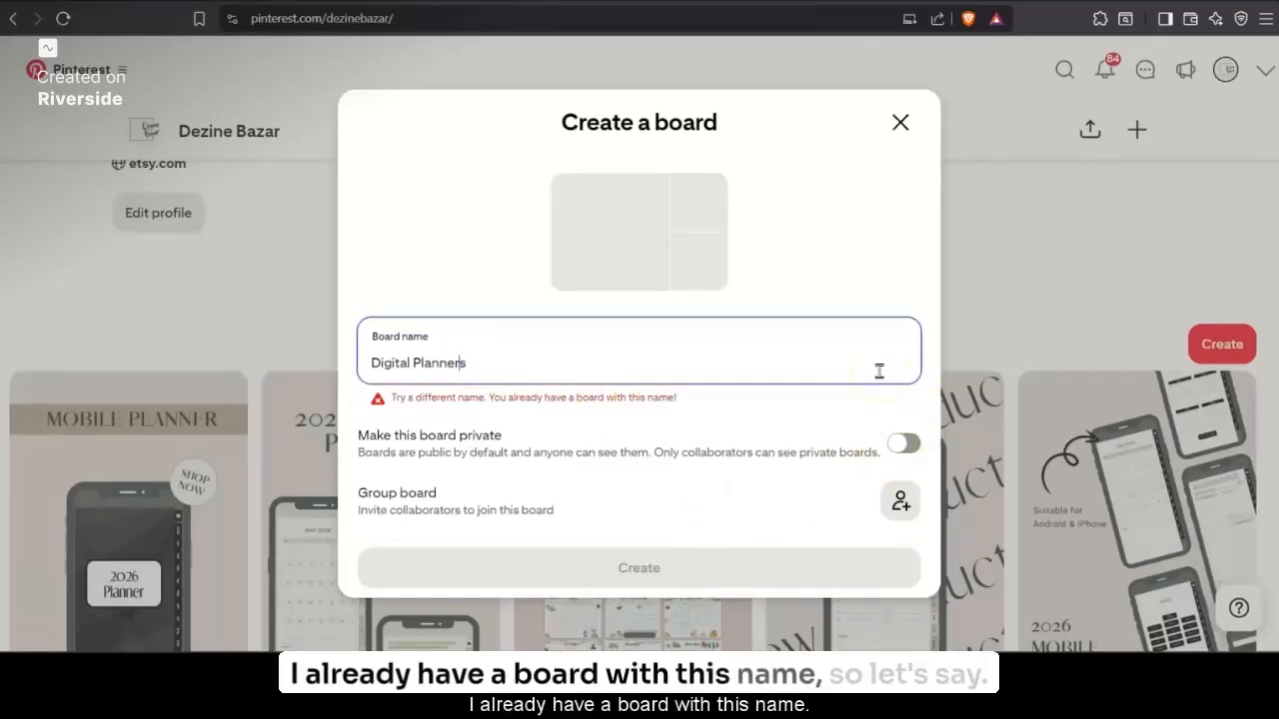
{"action": "key", "text": "ctrl+BackSpace"}
{"action": "type", "text": "Smartphone"}
{"action": "key", "text": "Return"}
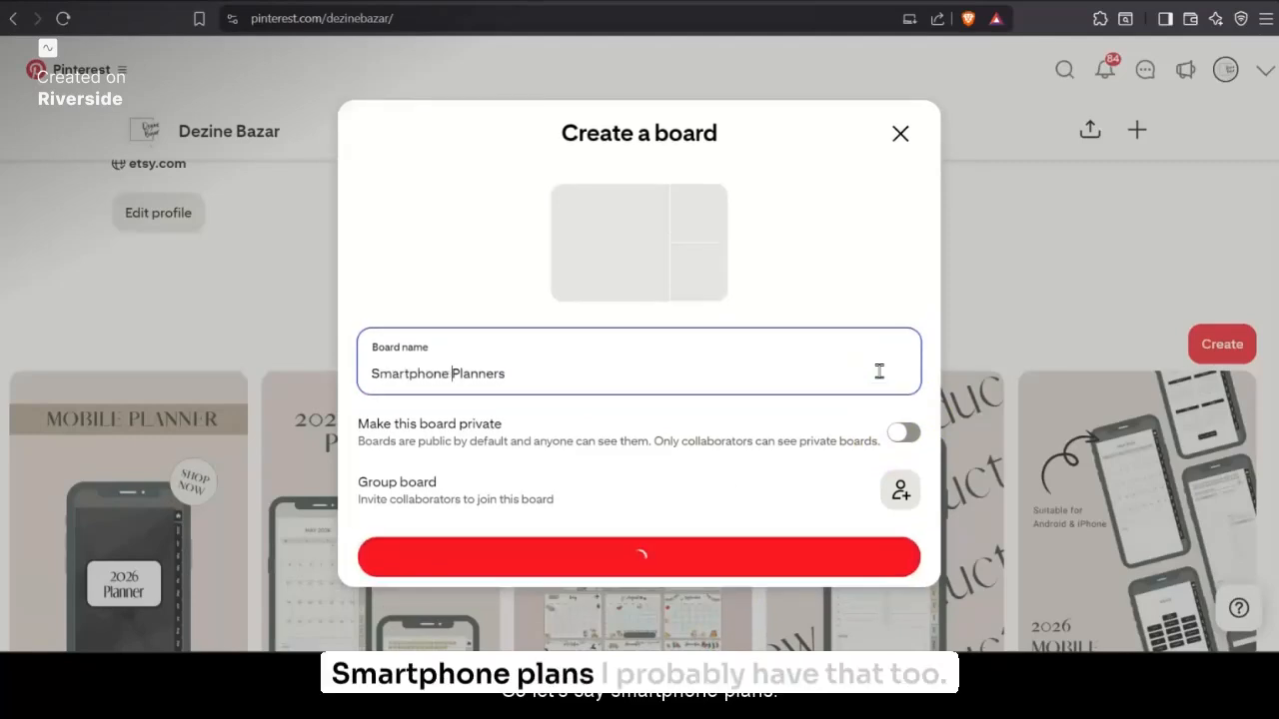
Name the new board Back to School Planners and create it.
{"action": "double_click", "coordinate": [388, 346]}
{"action": "type", "text": "Back to "}
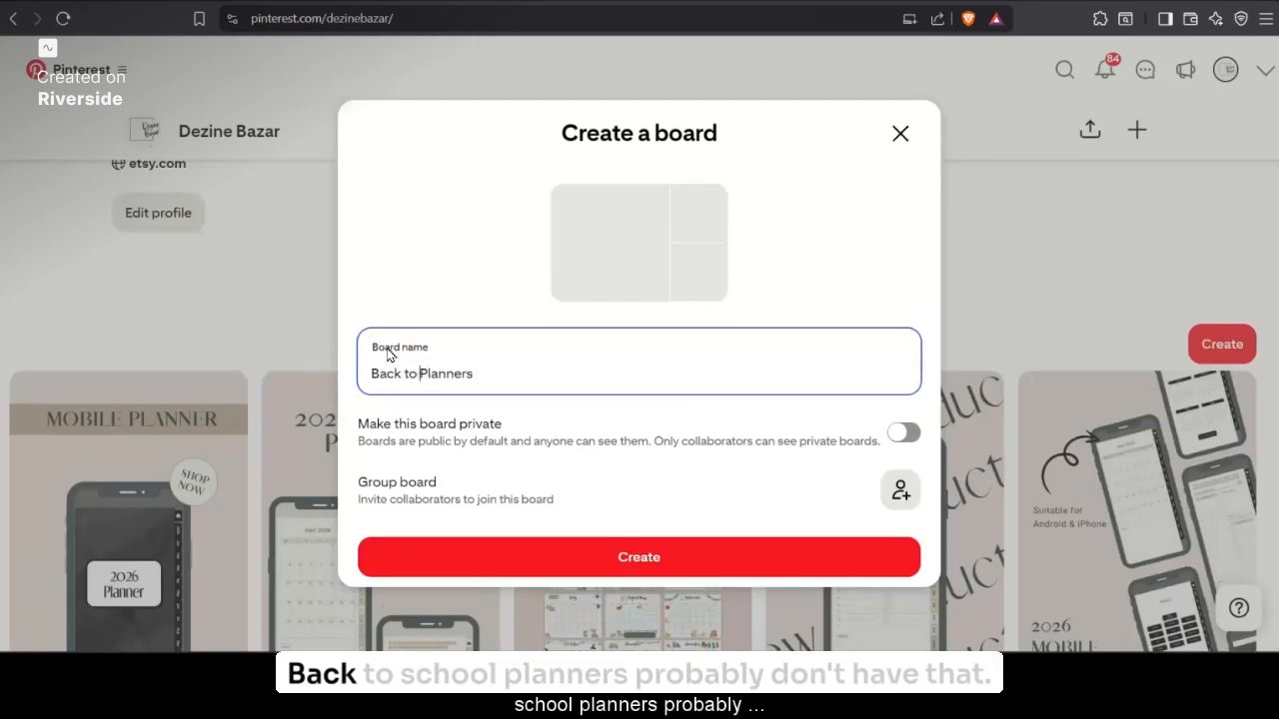
{"action": "type", "text": "School"}
{"action": "key", "text": "Return"}
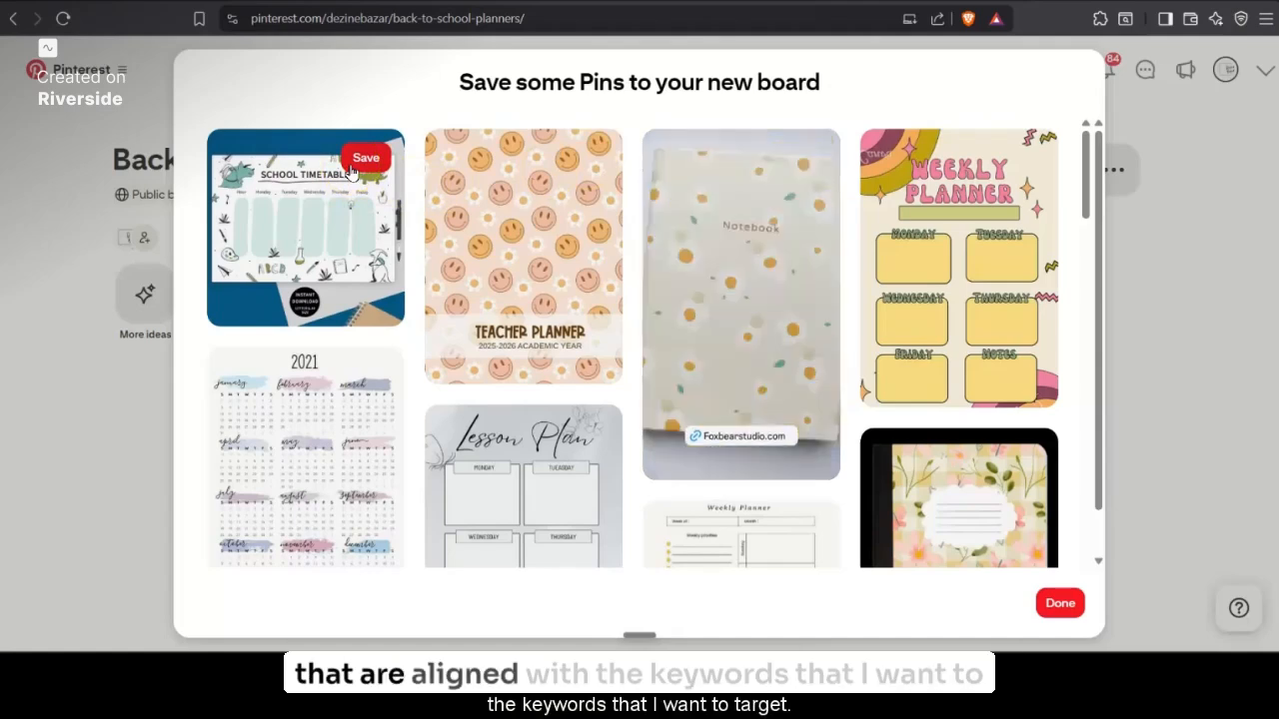
Save the School Timetable and Teacher Planner 2025-2026 suggested Pins to the new board.
{"action": "left_click", "coordinate": [368, 162]}
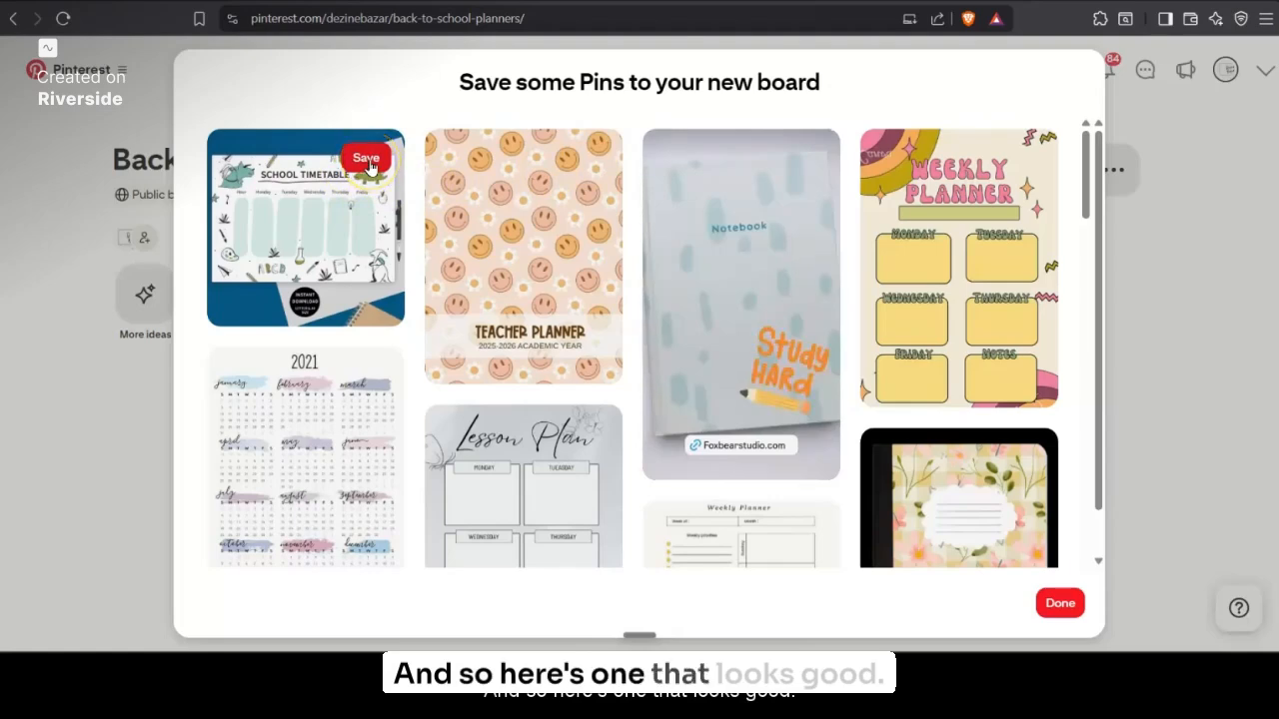
{"action": "left_click", "coordinate": [370, 165]}
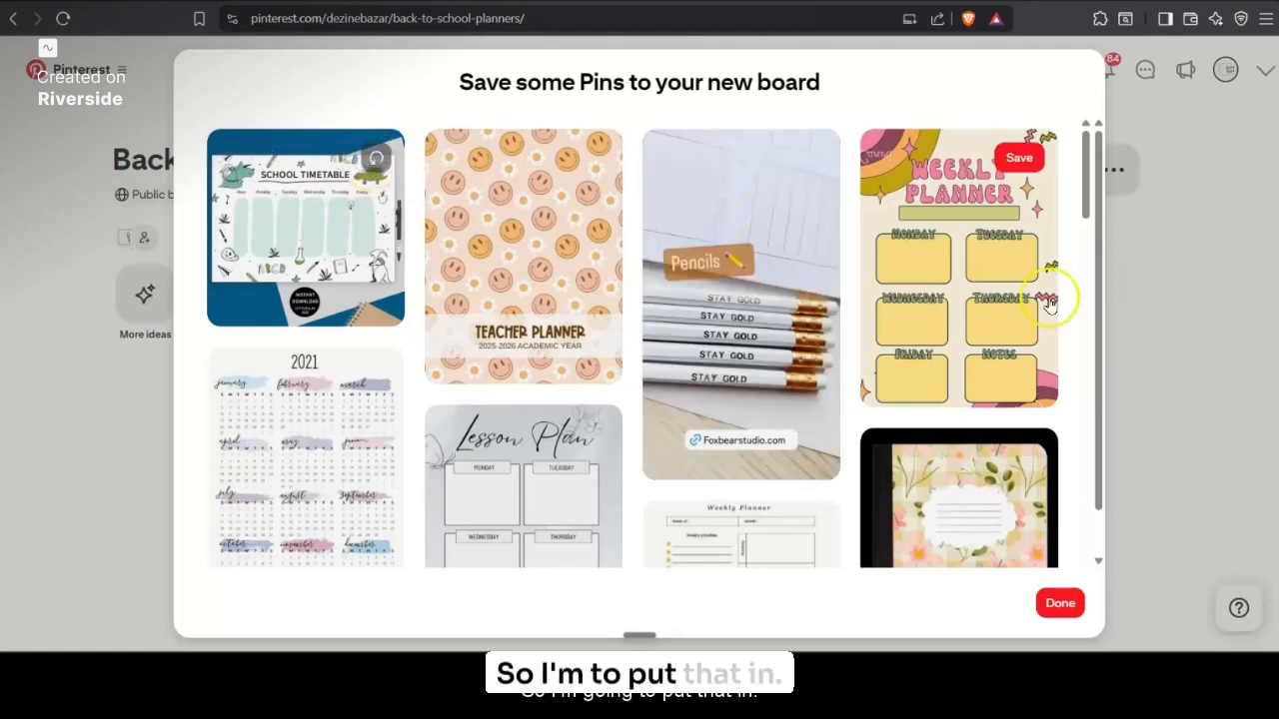
{"action": "scroll", "coordinate": [579, 390], "scroll_direction": "down", "scroll_amount": 3}
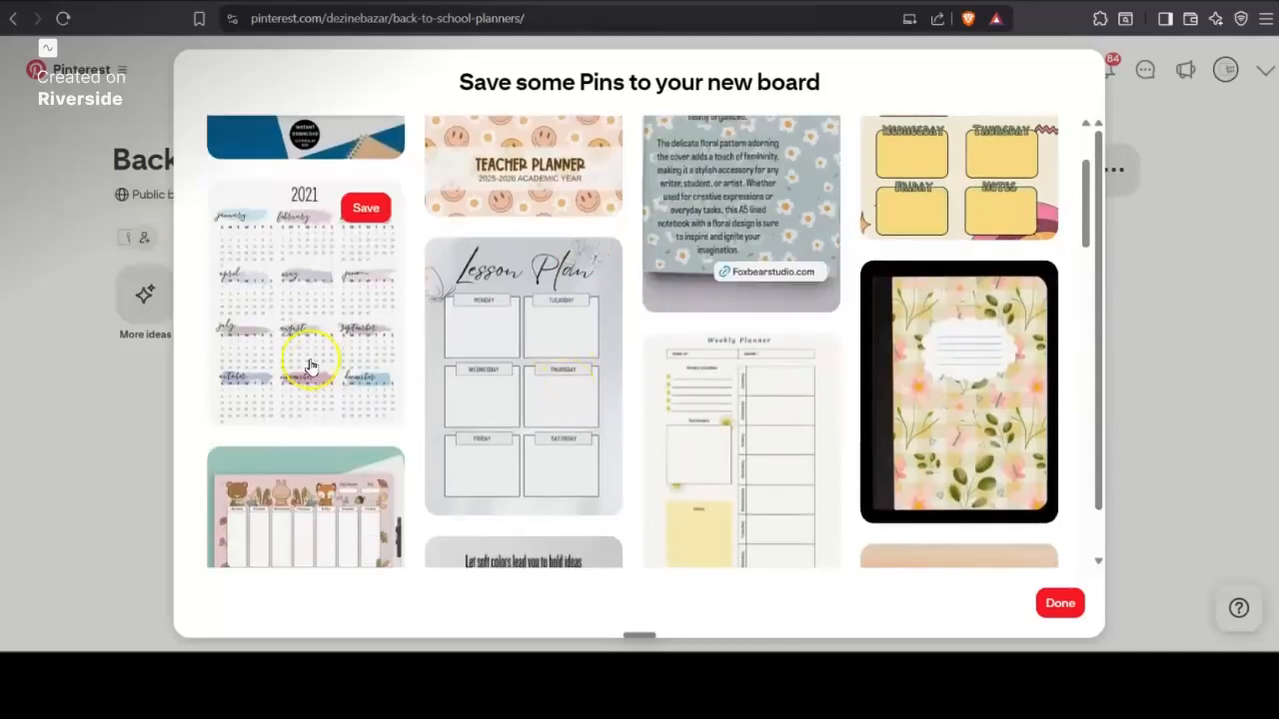
{"action": "scroll", "coordinate": [613, 455], "scroll_direction": "down", "scroll_amount": 3}
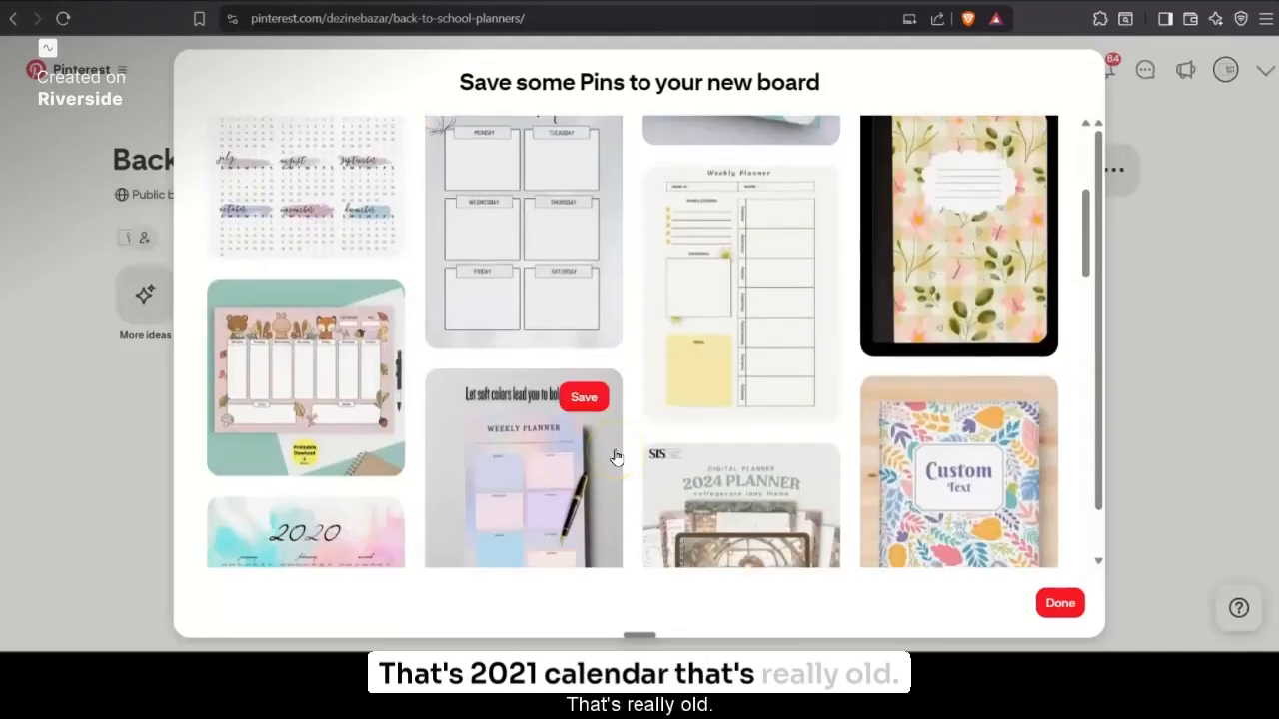
{"action": "scroll", "coordinate": [239, 454], "scroll_direction": "down", "scroll_amount": 3}
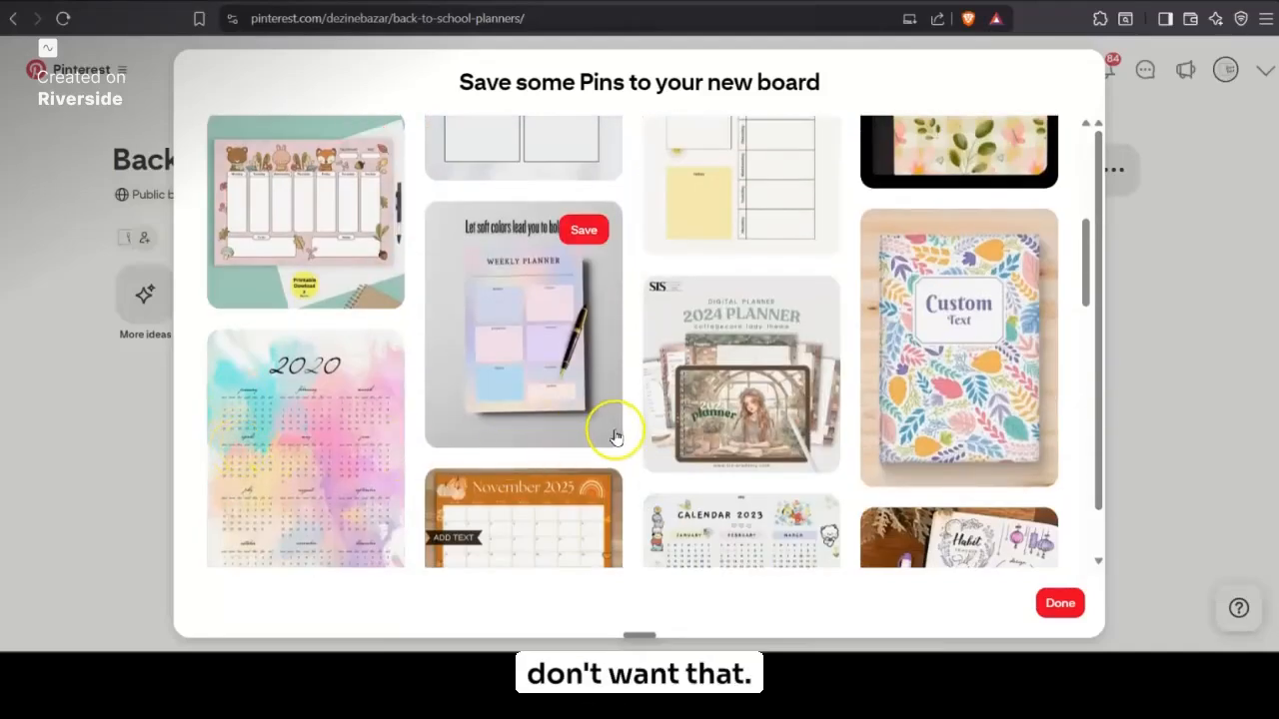
{"action": "scroll", "coordinate": [614, 436], "scroll_direction": "up", "scroll_amount": 9}
{"action": "left_click", "coordinate": [581, 160]}
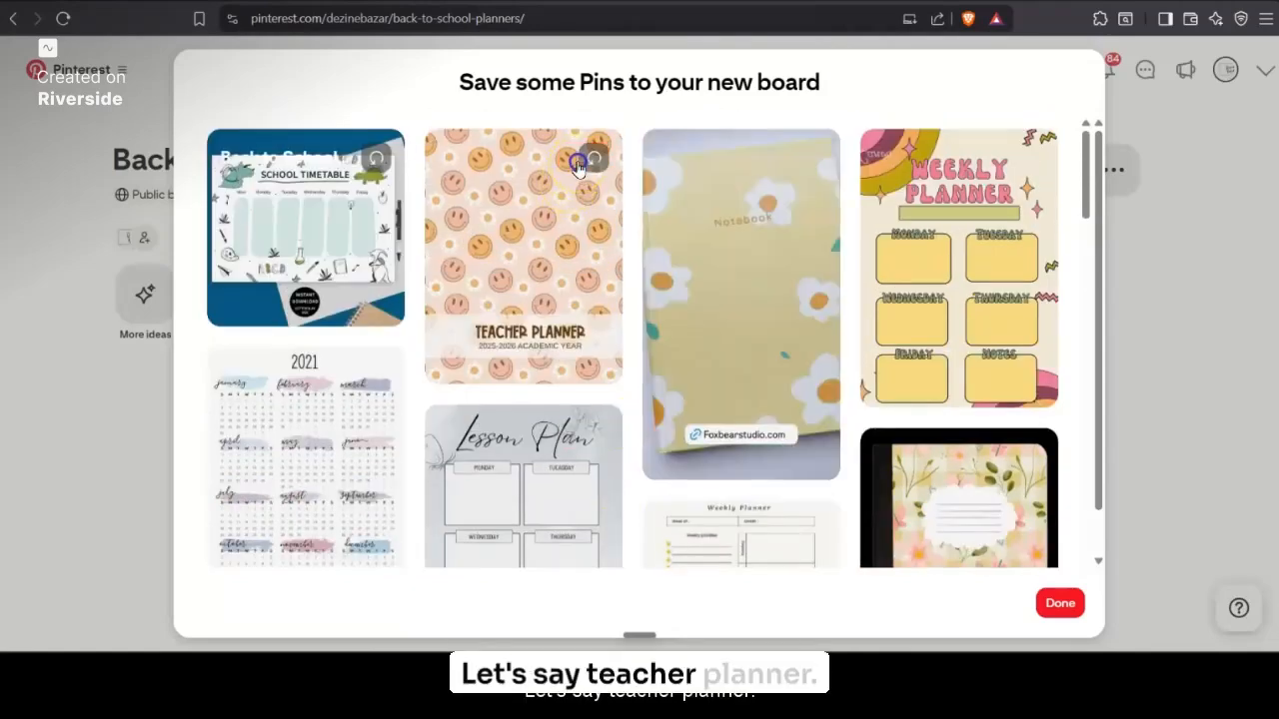
Save the June watermelon planner and Digital notebook Pins to the board, and finish adding suggestions.
{"action": "scroll", "coordinate": [574, 400], "scroll_direction": "down", "scroll_amount": 12}
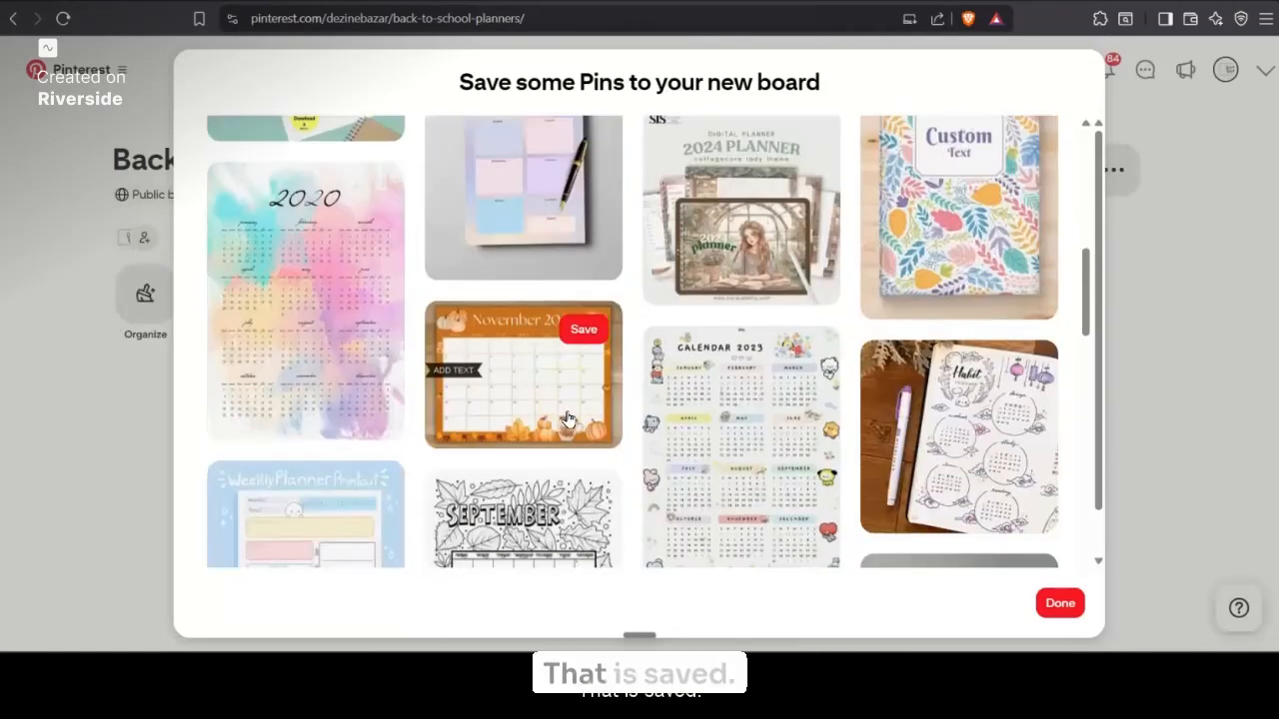
{"action": "scroll", "coordinate": [566, 417], "scroll_direction": "down", "scroll_amount": 6}
{"action": "left_click", "coordinate": [596, 268]}
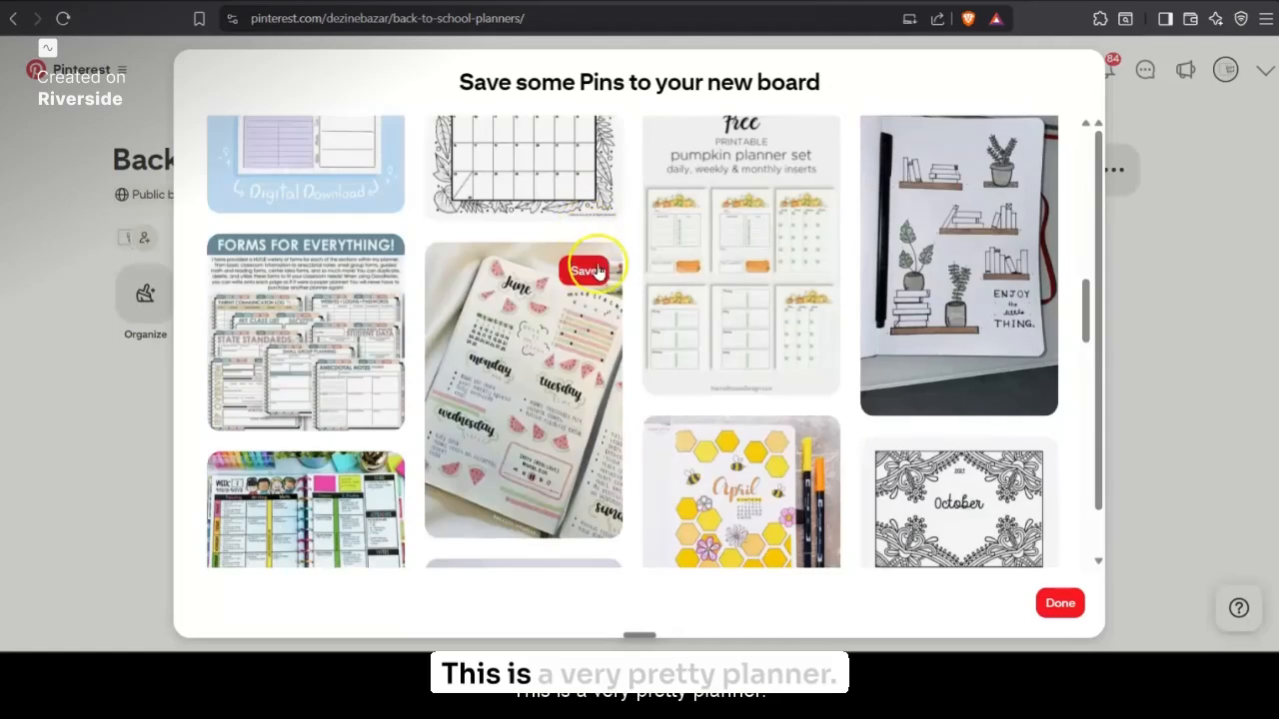
{"action": "scroll", "coordinate": [600, 405], "scroll_direction": "down", "scroll_amount": 6}
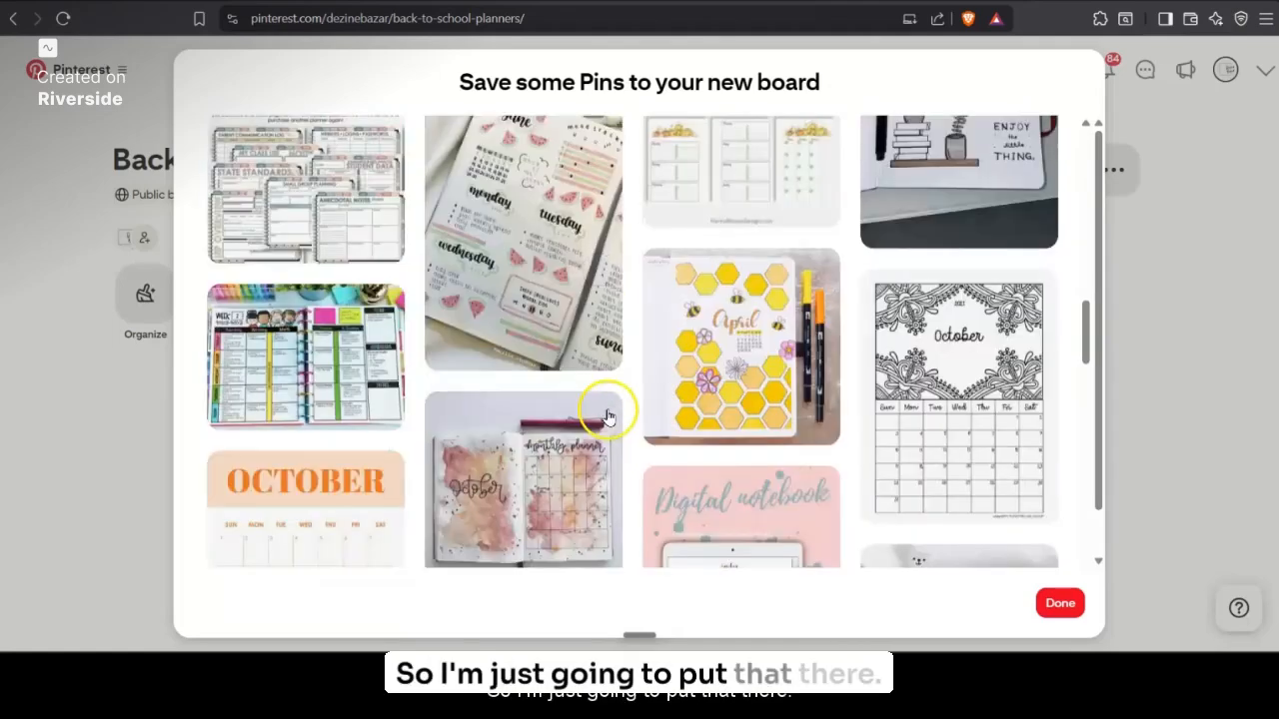
{"action": "left_click", "coordinate": [803, 327]}
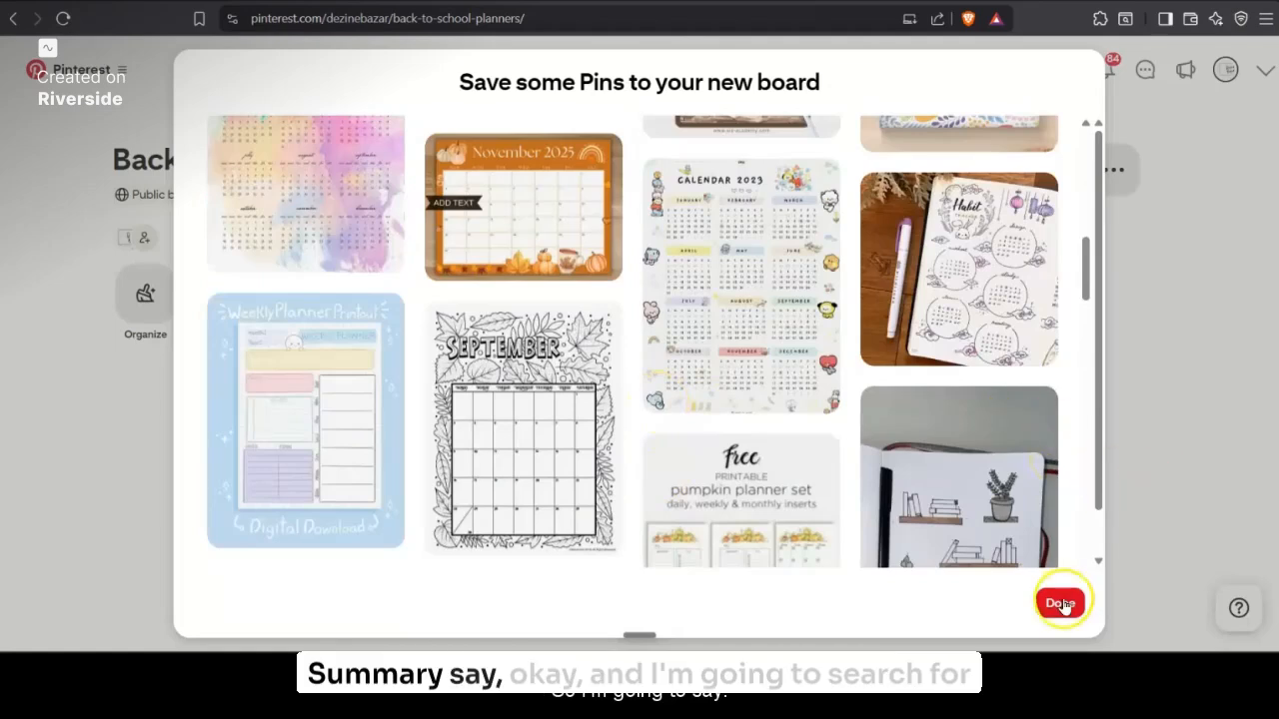
{"action": "left_click", "coordinate": [1061, 605]}
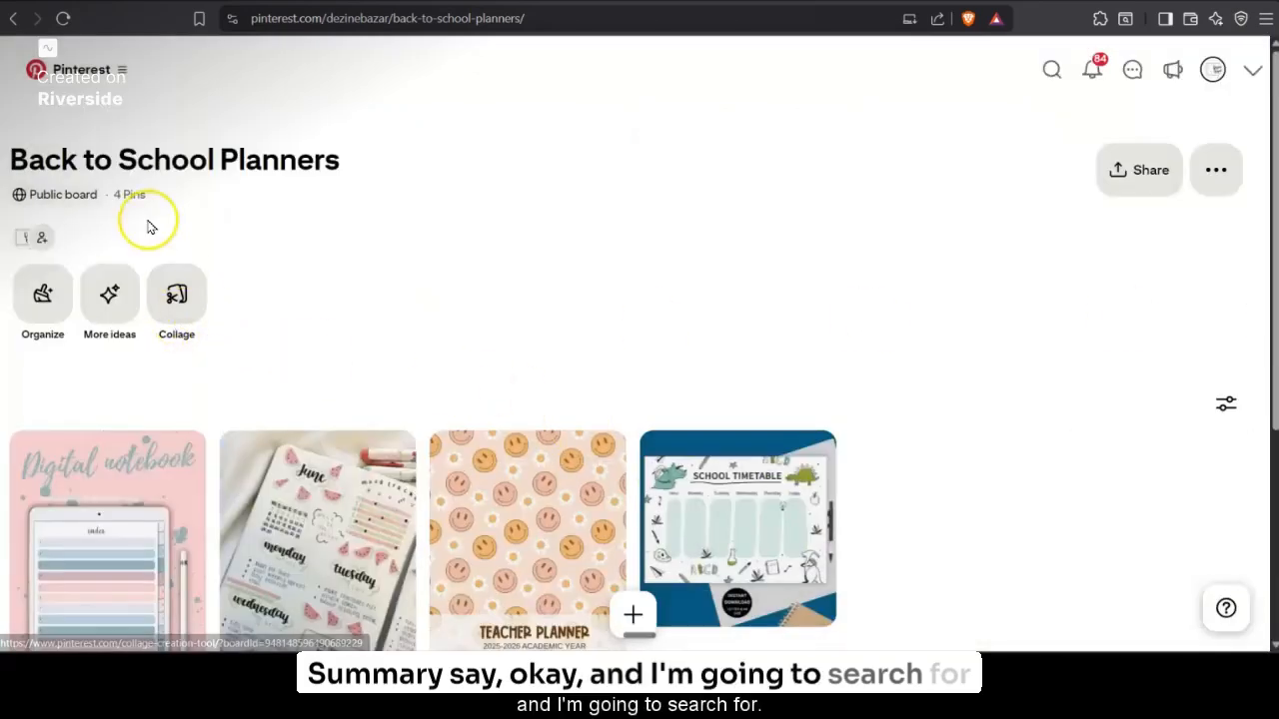
Search for "teacher planner" and widen the search to All Pins.
{"action": "left_click", "coordinate": [1052, 69]}
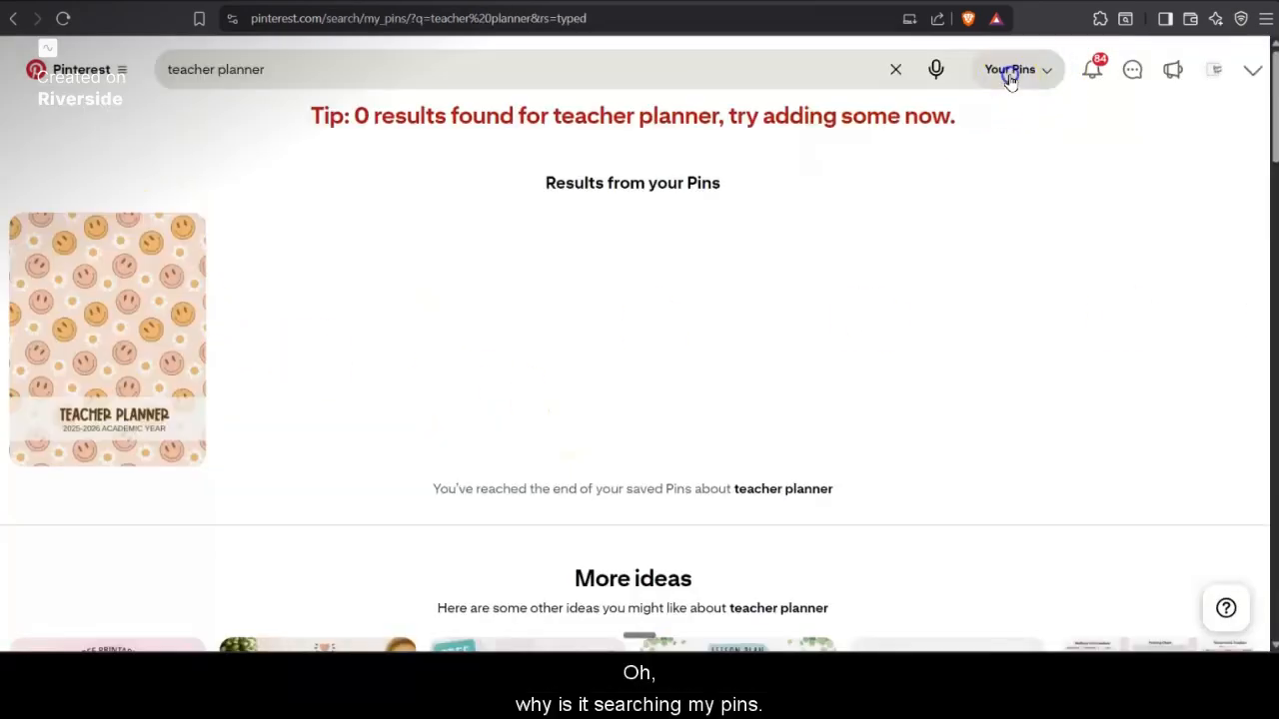
{"action": "left_click", "coordinate": [1010, 75]}
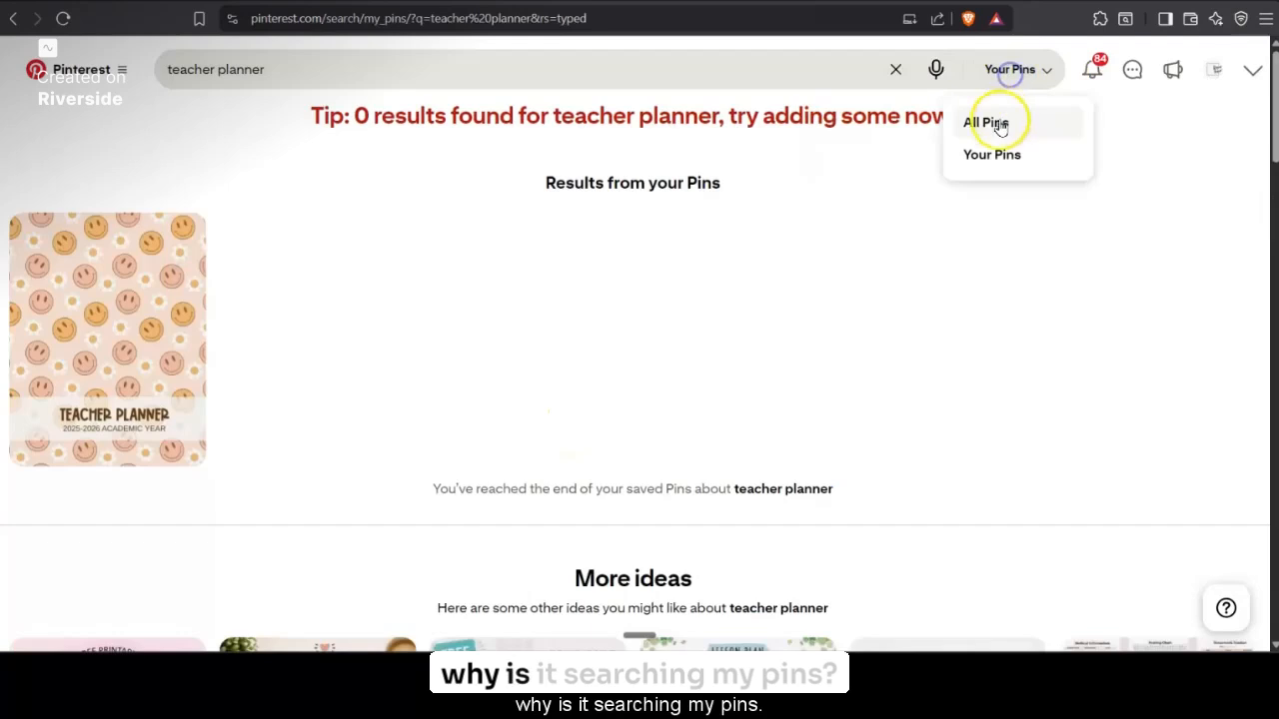
{"action": "left_click", "coordinate": [1003, 120]}
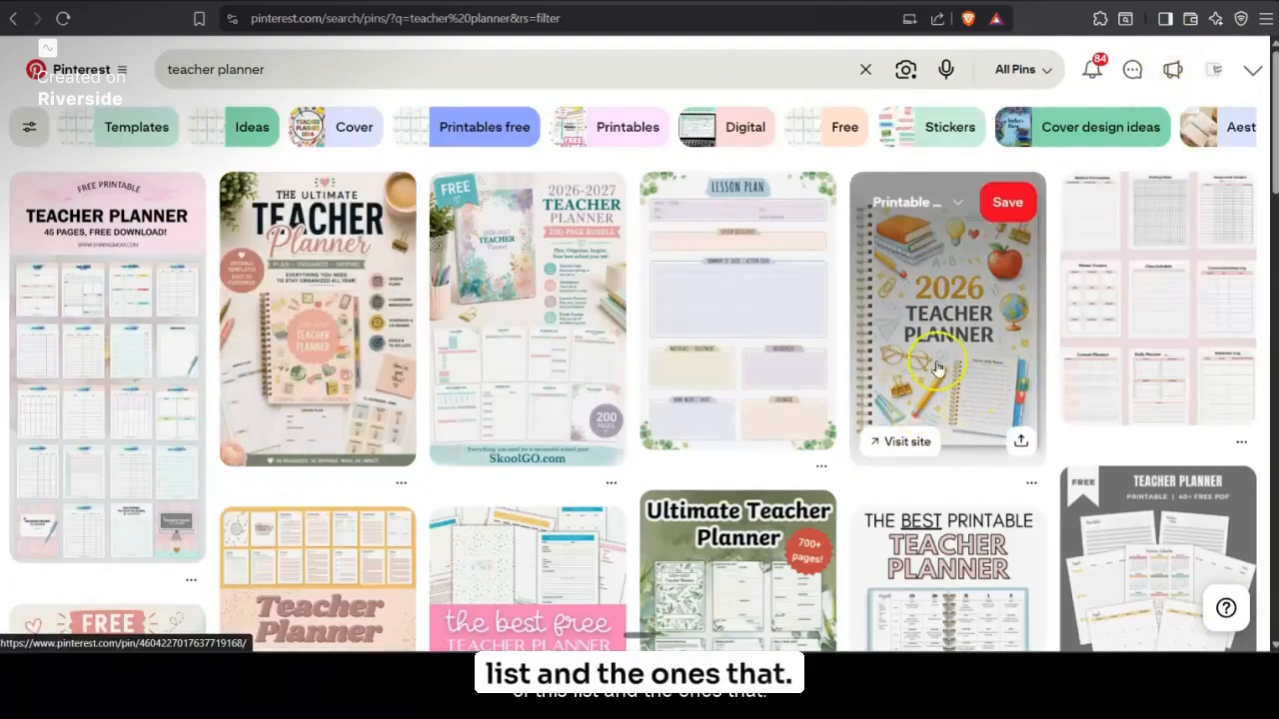
Review the available boards for the 2026 Teacher Planner Pin and save it to Back to School Planners.
{"action": "left_click", "coordinate": [957, 202]}
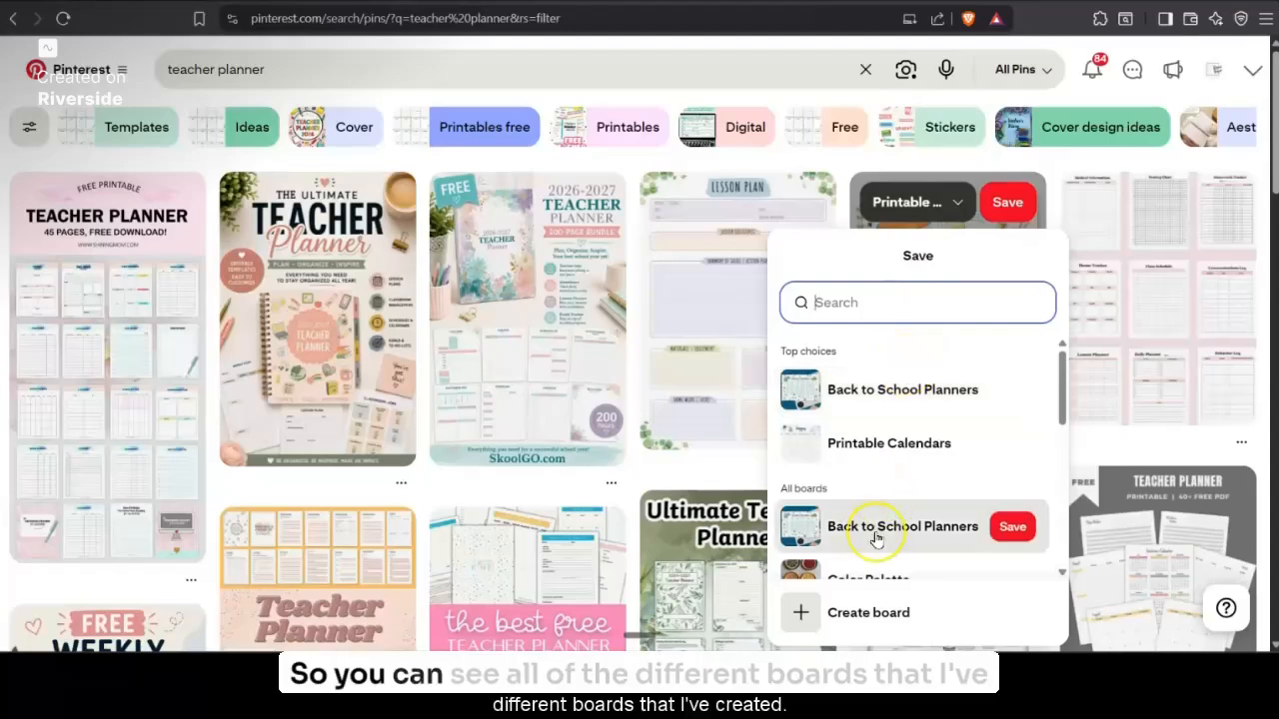
{"action": "scroll", "coordinate": [875, 535], "scroll_direction": "down", "scroll_amount": 3}
{"action": "scroll", "coordinate": [875, 540], "scroll_direction": "down", "scroll_amount": 2}
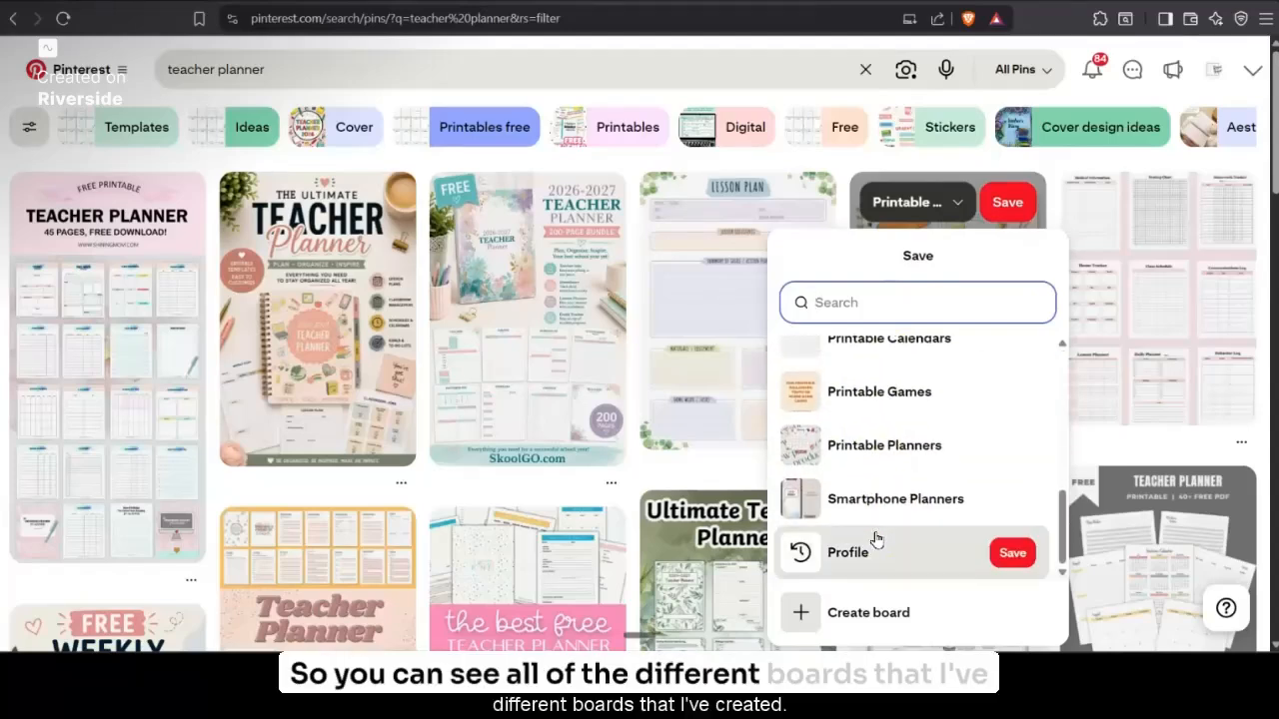
{"action": "scroll", "coordinate": [873, 534], "scroll_direction": "up", "scroll_amount": 5}
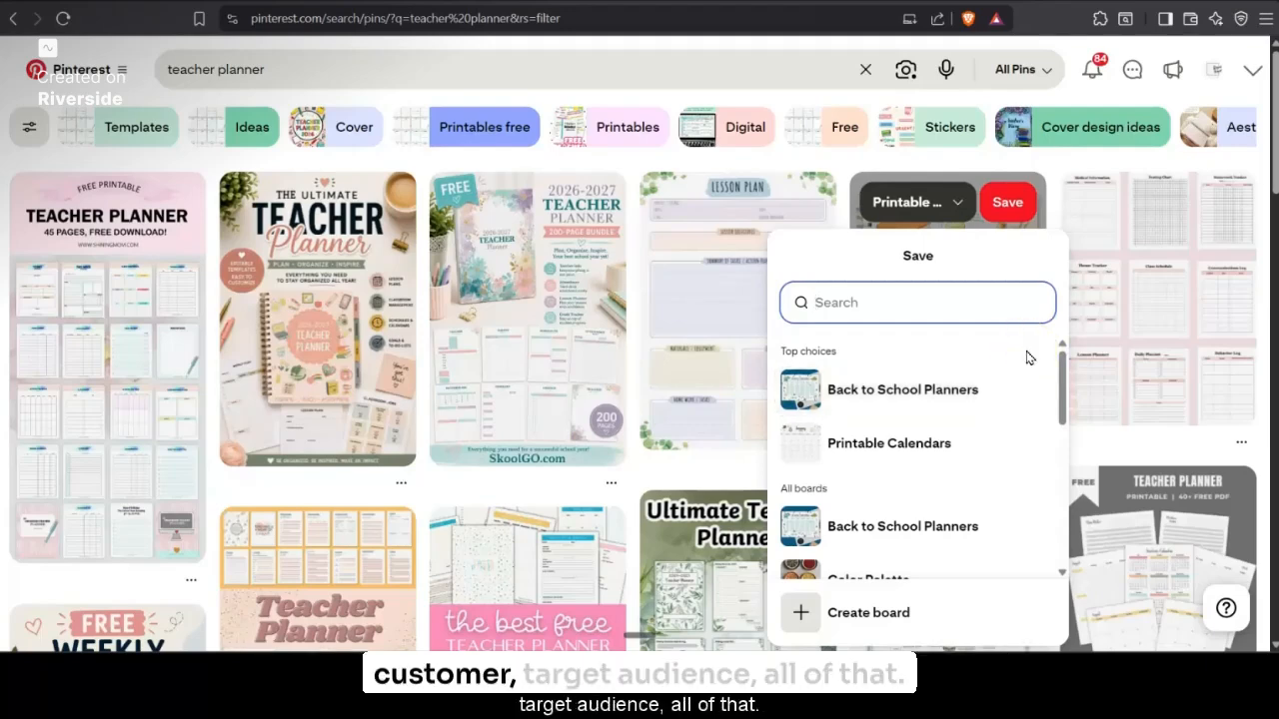
{"action": "mouse_move", "coordinate": [1013, 397]}
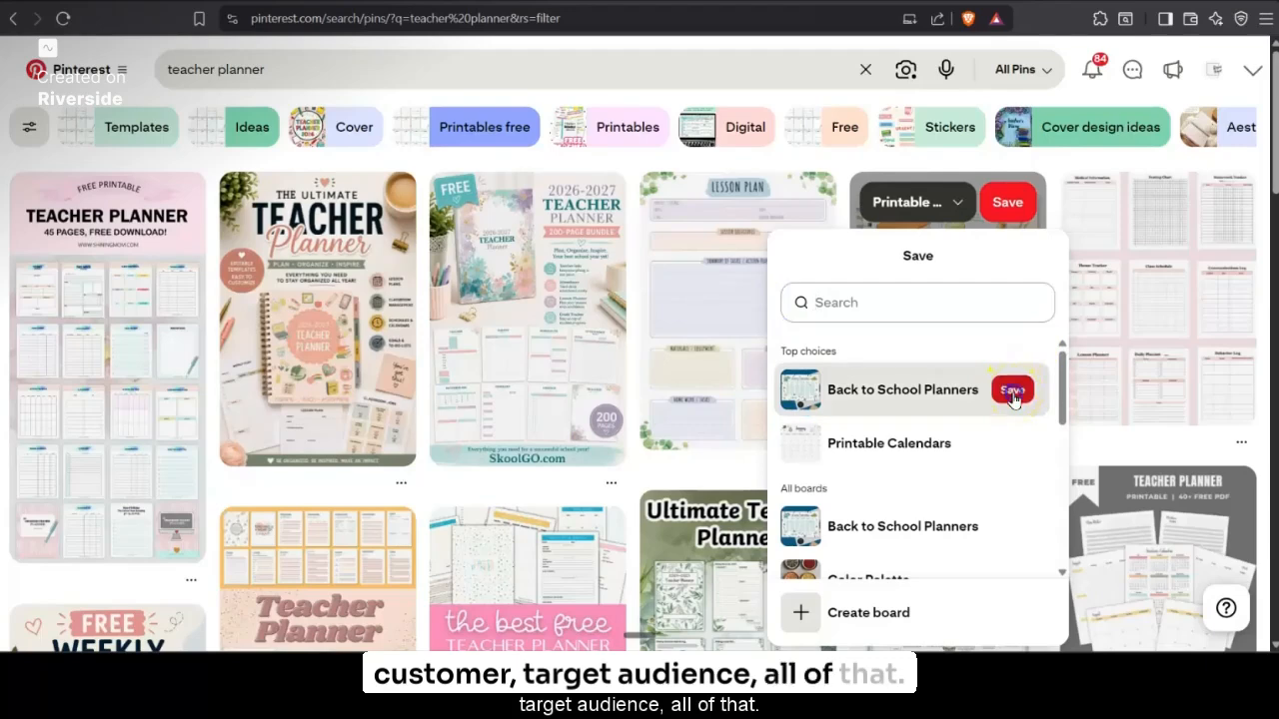
{"action": "left_click", "coordinate": [1013, 391]}
Save the Ultimate Teacher Planner Pin to Printable Calendars, open the Pin, and return to the teacher planner results.
{"action": "scroll", "coordinate": [547, 498], "scroll_direction": "down", "scroll_amount": 2}
{"action": "scroll", "coordinate": [547, 498], "scroll_direction": "down", "scroll_amount": 2}
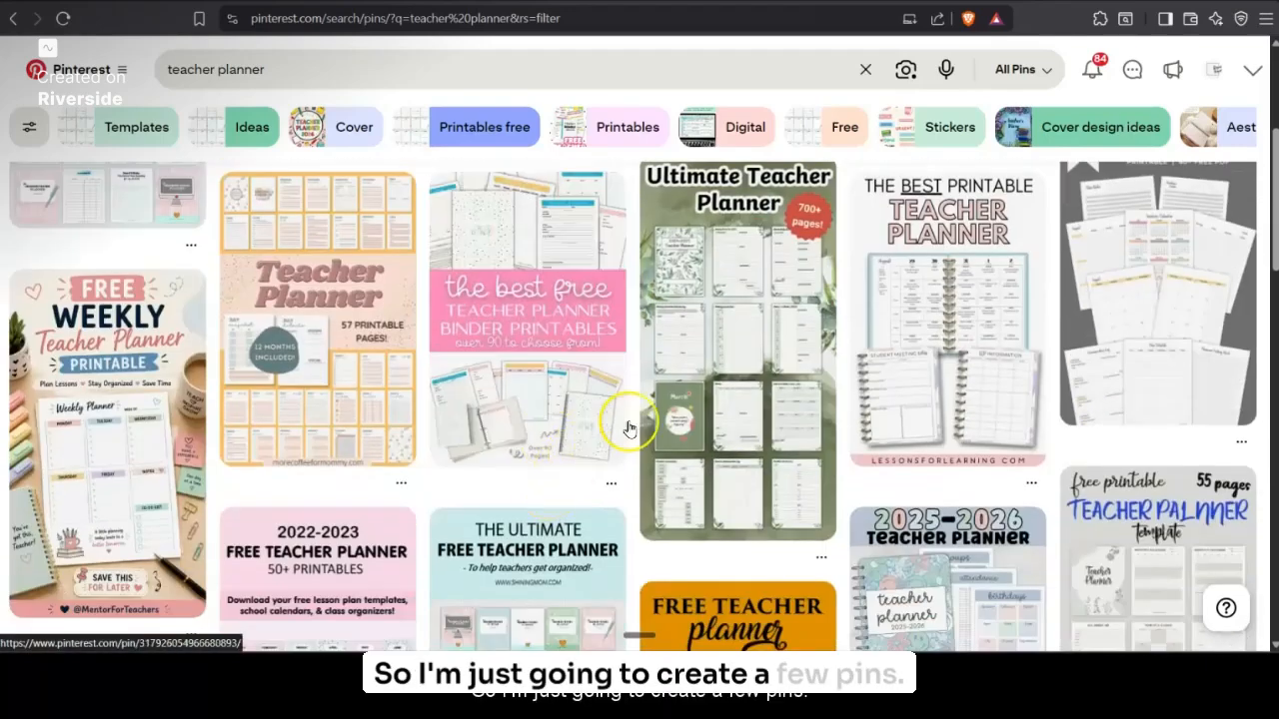
{"action": "left_click", "coordinate": [794, 188]}
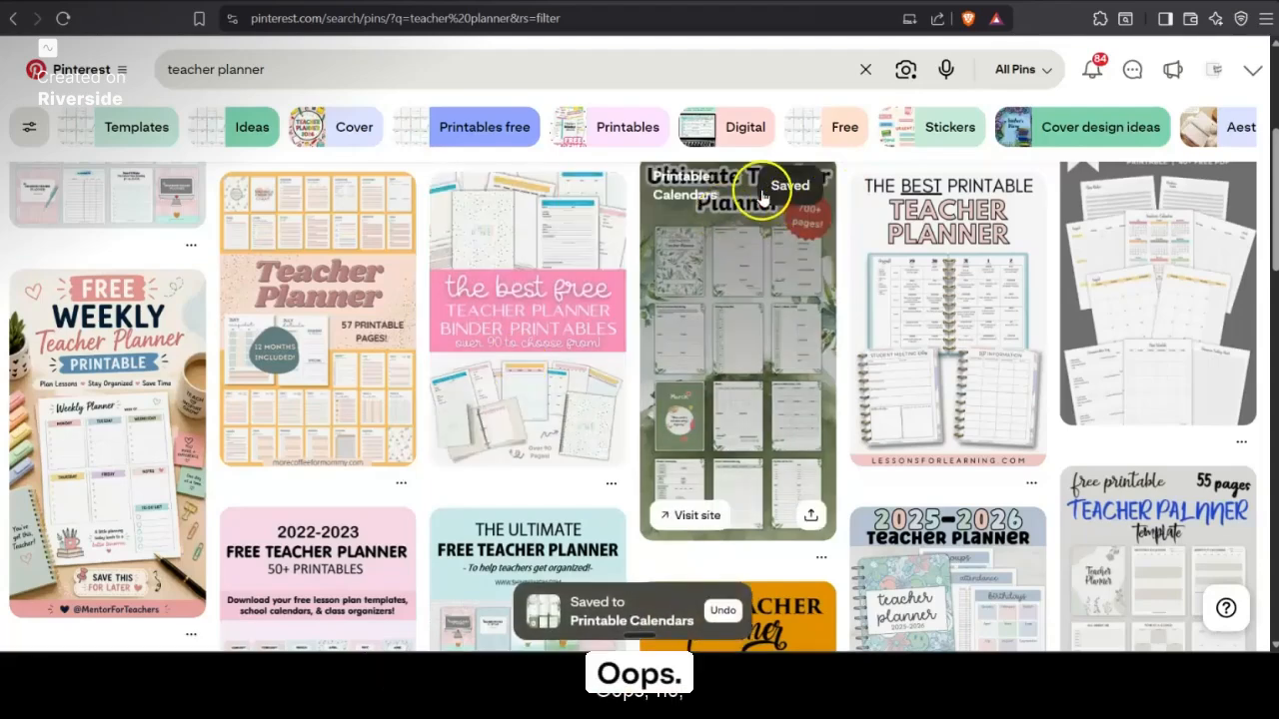
{"action": "left_click", "coordinate": [705, 190]}
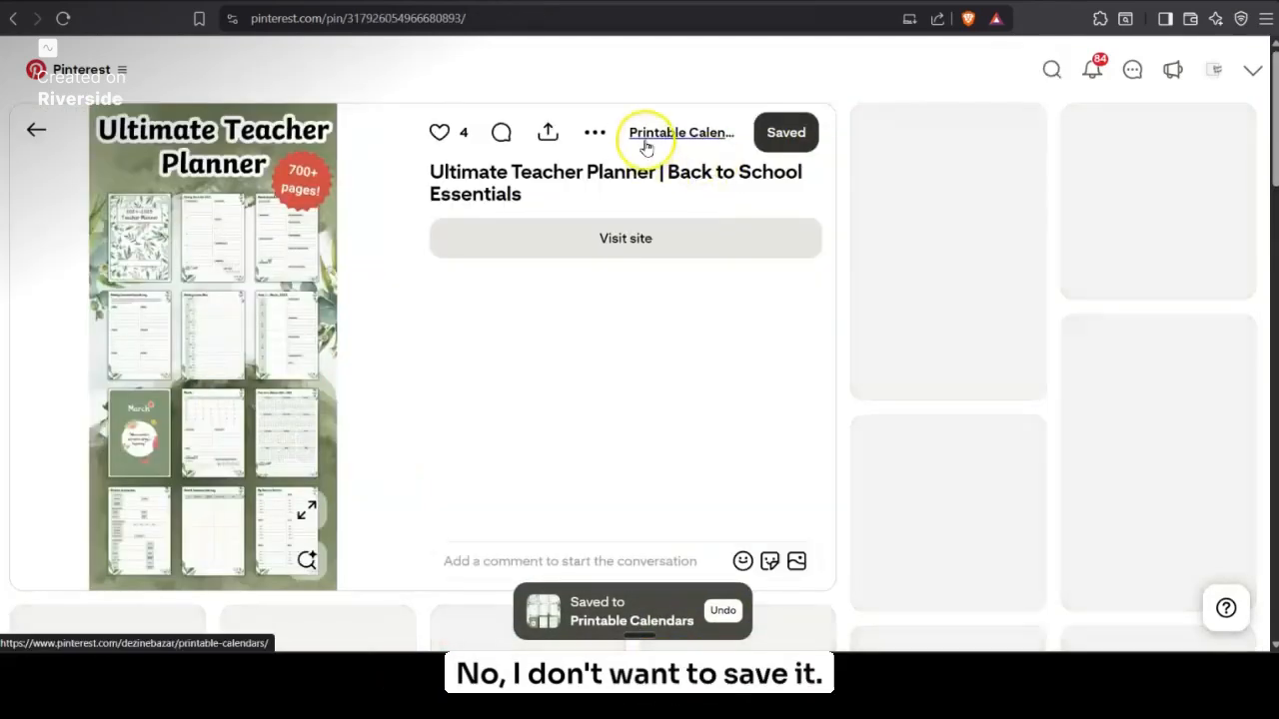
{"action": "key", "text": "alt+Left"}
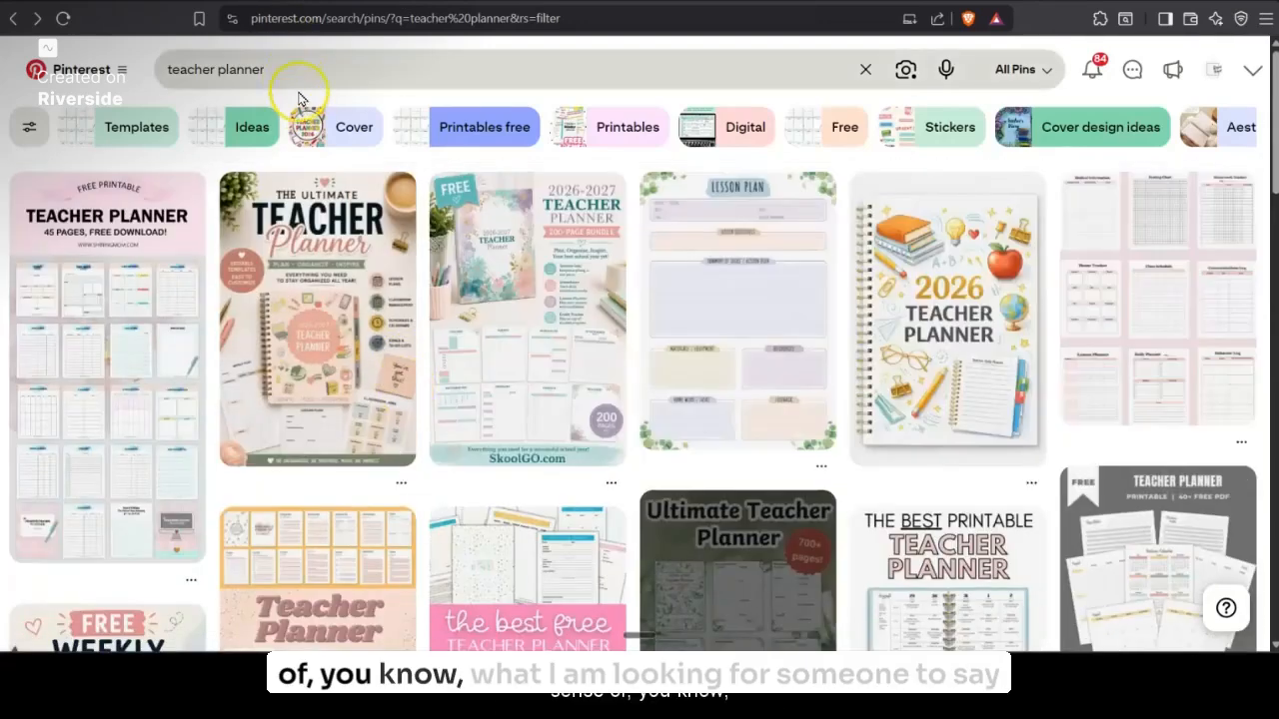
Search all Pins for "classroom decor".
{"action": "left_click", "coordinate": [298, 80]}
{"action": "type", "text": "classroom de"}
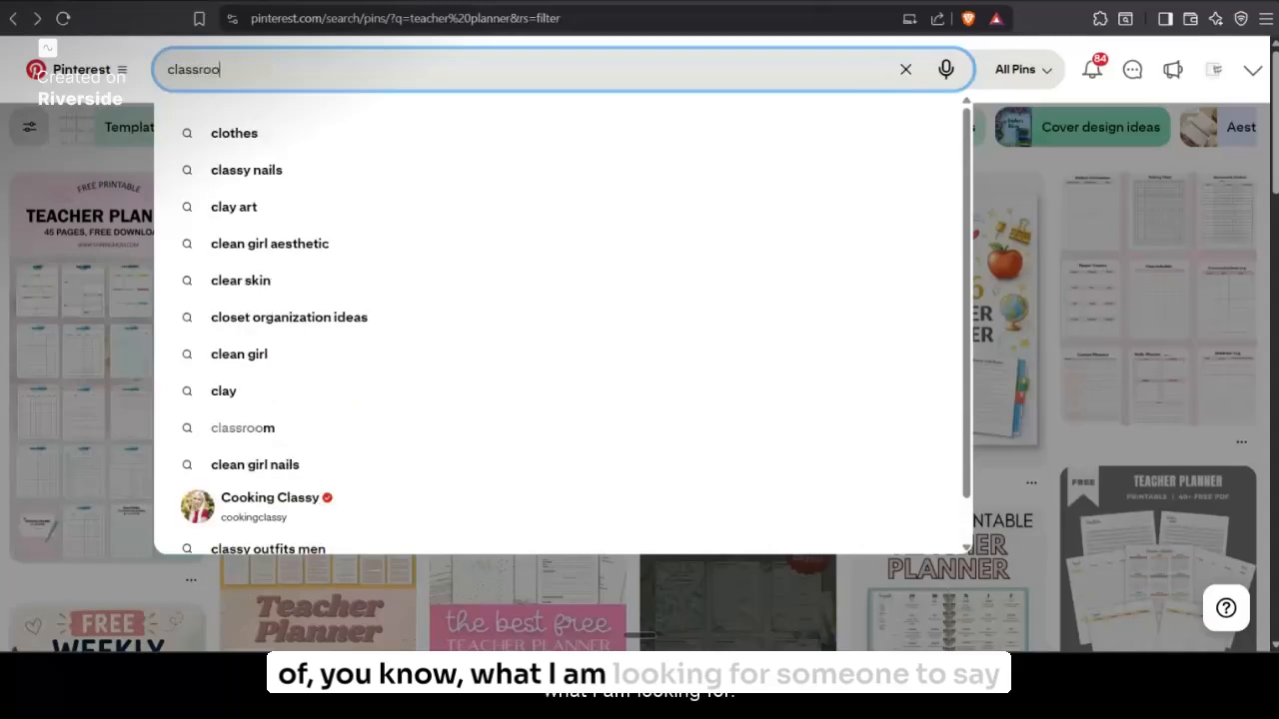
{"action": "type", "text": "cor"}
{"action": "key", "text": "Return"}
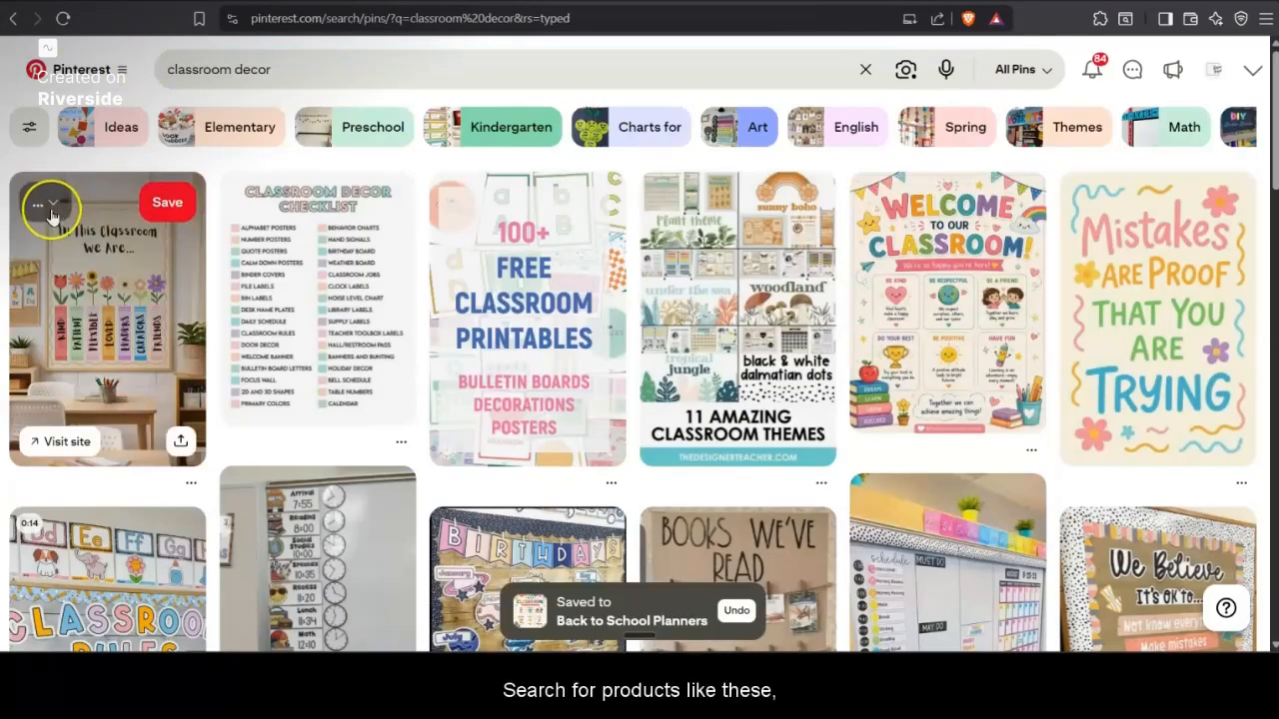
Save the "In This Classroom We Are" flower poster Pin to the Back to School Planners board.
{"action": "left_click", "coordinate": [52, 212]}
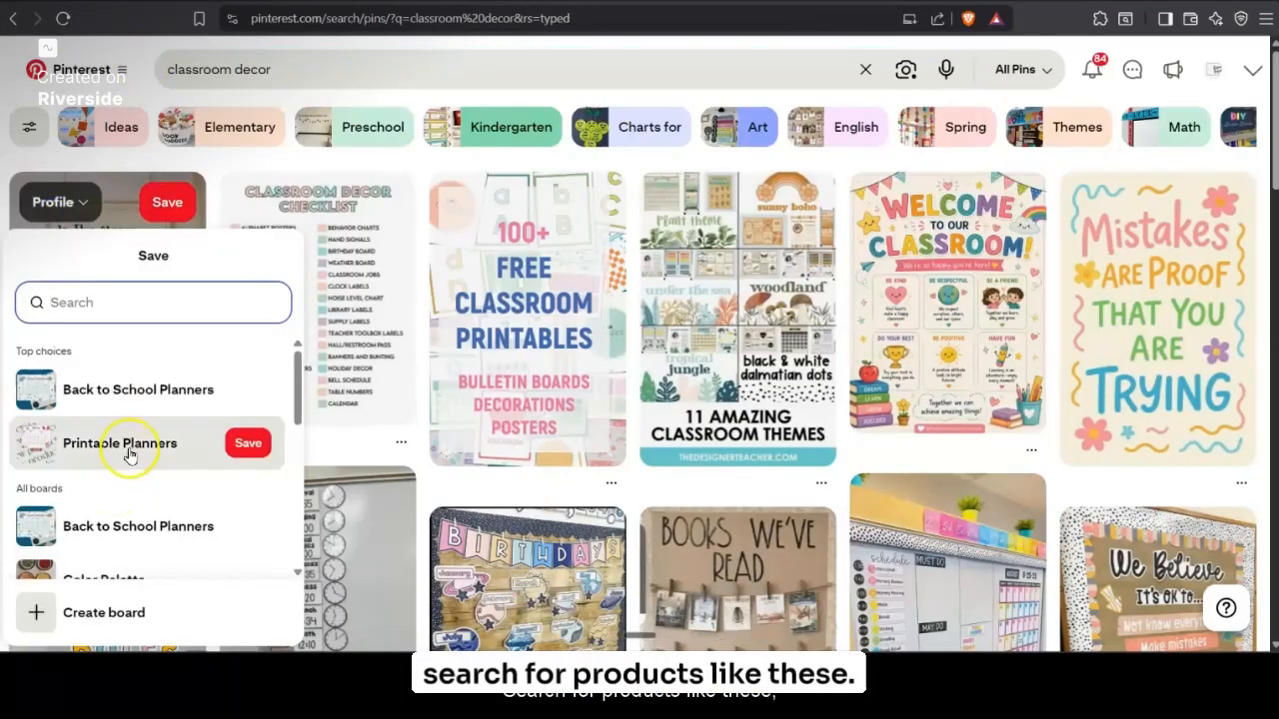
{"action": "left_click", "coordinate": [247, 390]}
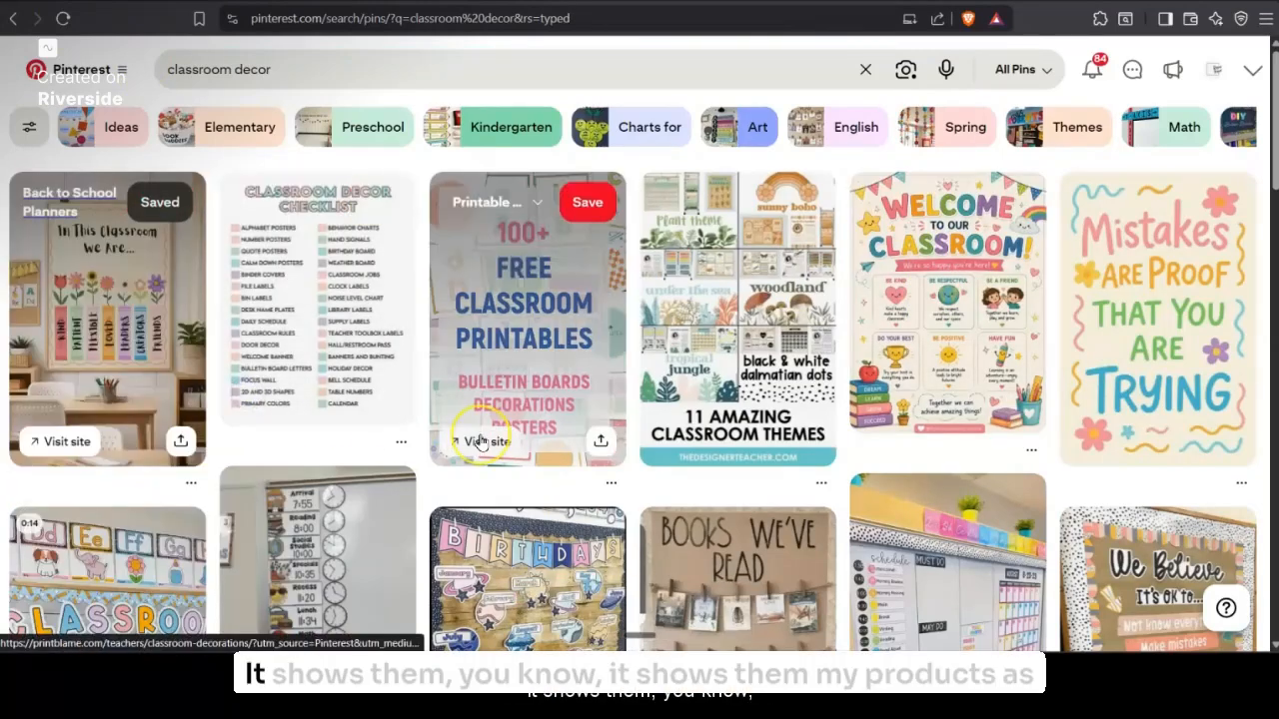
{"action": "scroll", "coordinate": [481, 442], "scroll_direction": "down", "scroll_amount": 1}
{"action": "scroll", "coordinate": [482, 442], "scroll_direction": "down", "scroll_amount": 1}
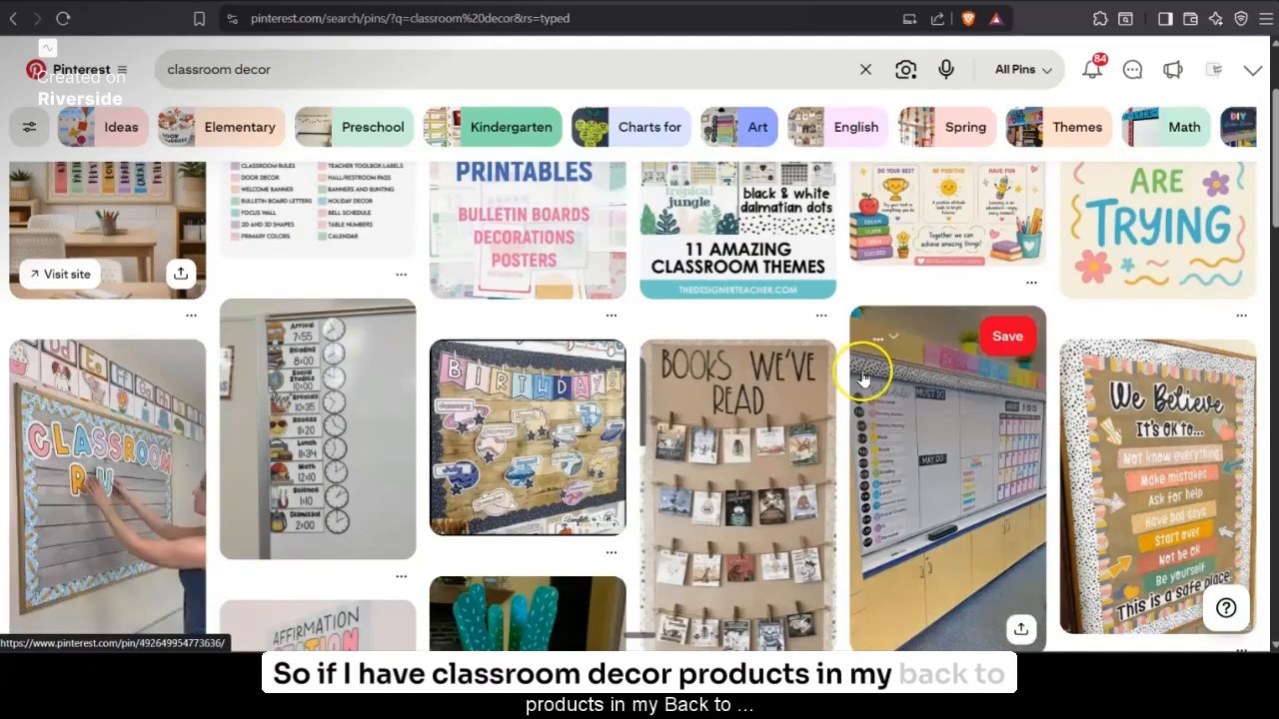
Save the daily schedule clocks Pin and the rainbow monthly birthday display Pin to the Back to School Planners board.
{"action": "scroll", "coordinate": [616, 365], "scroll_direction": "down", "scroll_amount": 2}
{"action": "scroll", "coordinate": [616, 365], "scroll_direction": "up", "scroll_amount": 2}
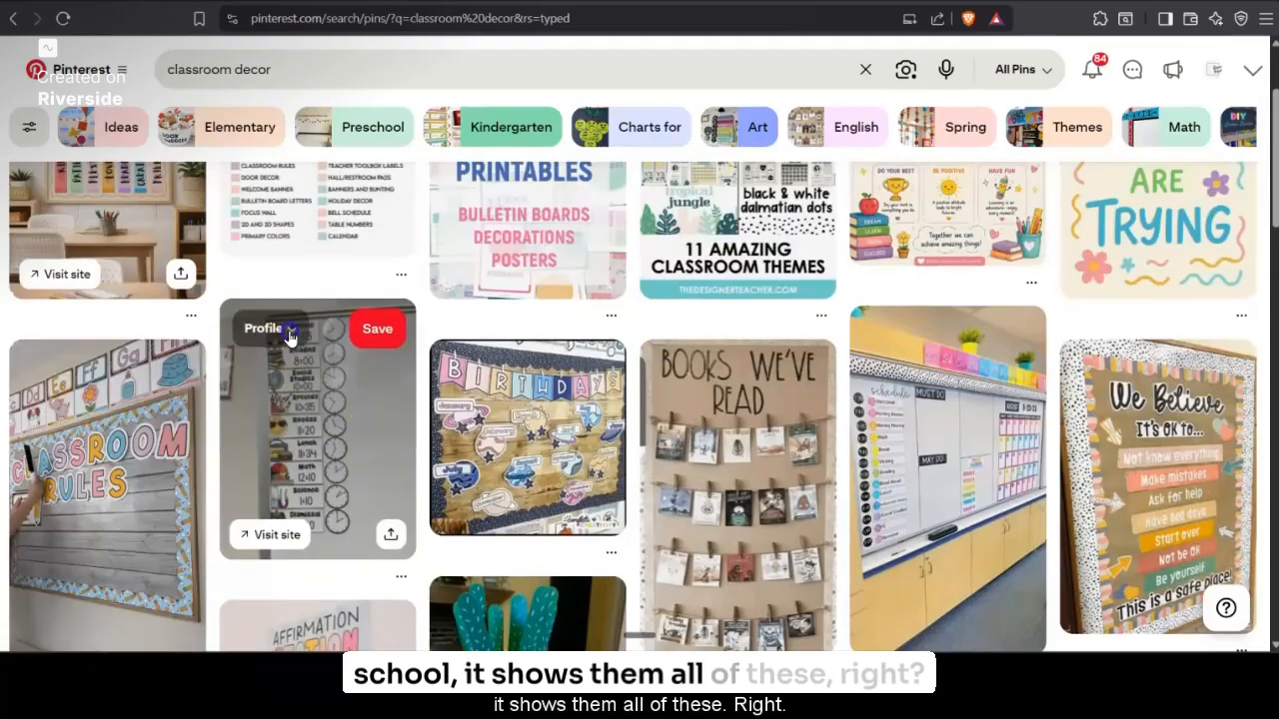
{"action": "left_click", "coordinate": [289, 338]}
{"action": "scroll", "coordinate": [650, 428], "scroll_direction": "down", "scroll_amount": 4}
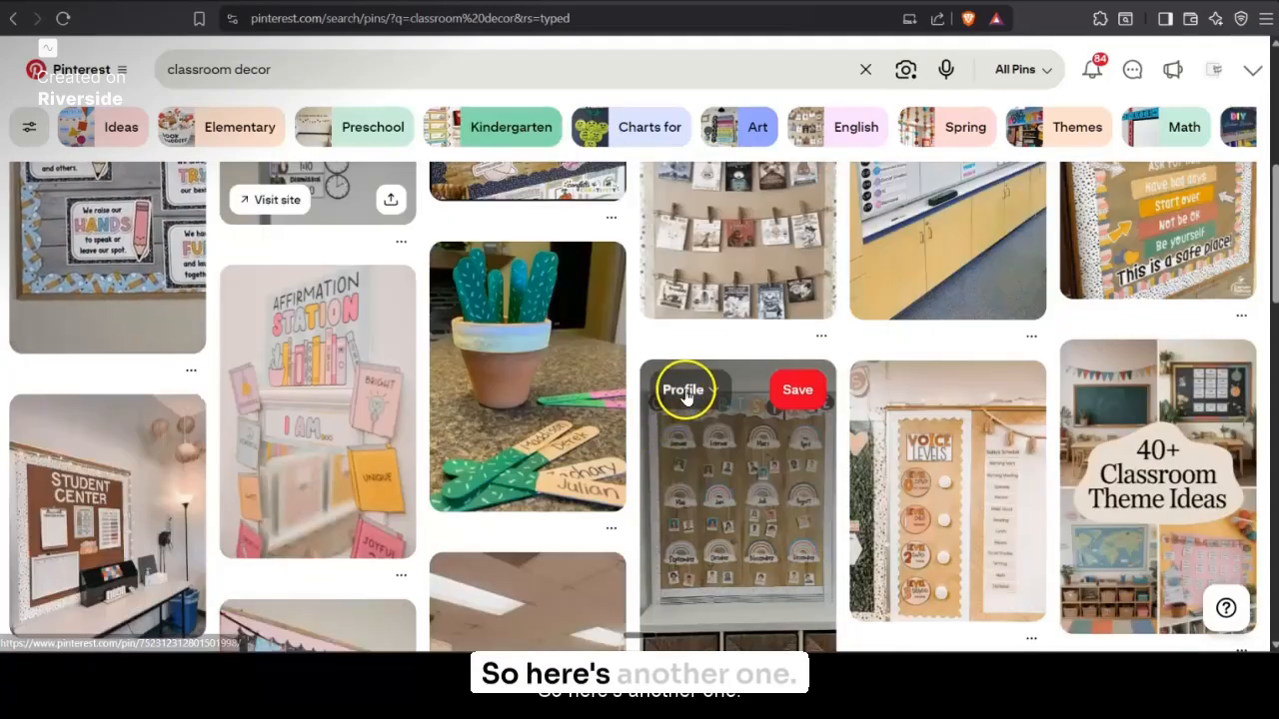
{"action": "left_click", "coordinate": [700, 394]}
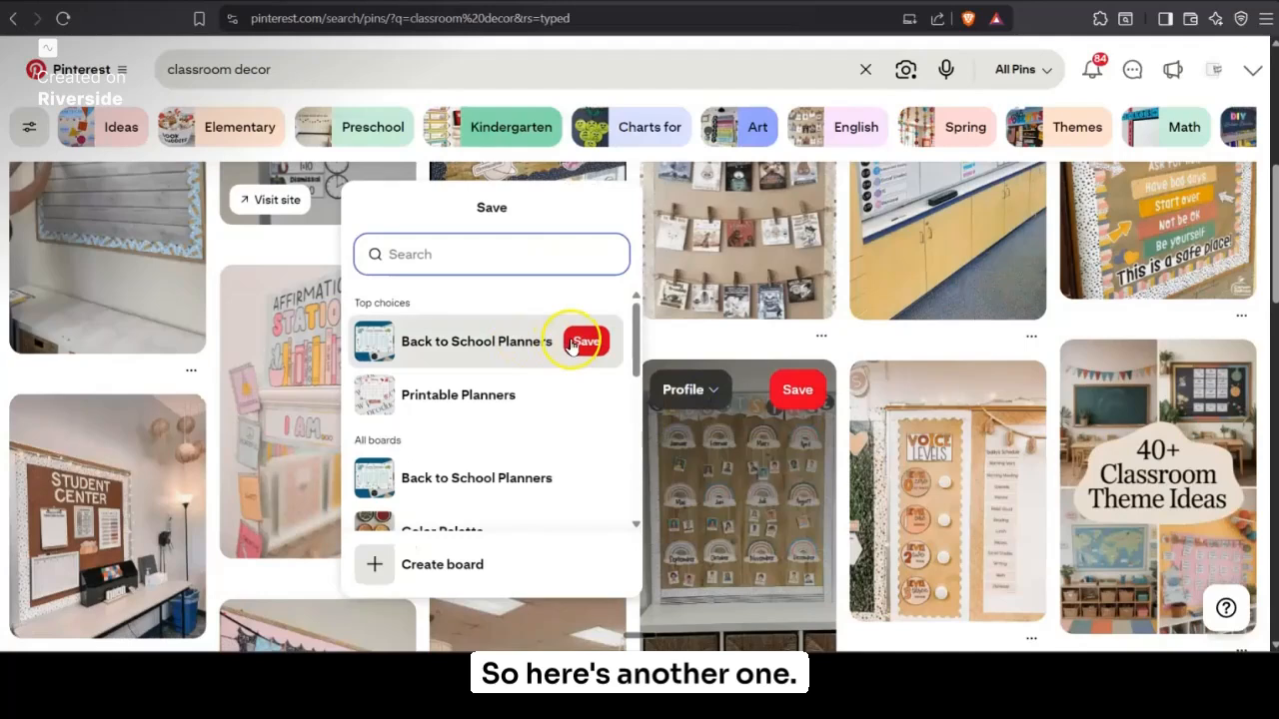
{"action": "left_click", "coordinate": [581, 340]}
Save the Garden of Goals Pin and the smiley-face bordered calendar display Pin to Back to School Planners.
{"action": "scroll", "coordinate": [799, 539], "scroll_direction": "down", "scroll_amount": 2}
{"action": "scroll", "coordinate": [799, 540], "scroll_direction": "down", "scroll_amount": 6}
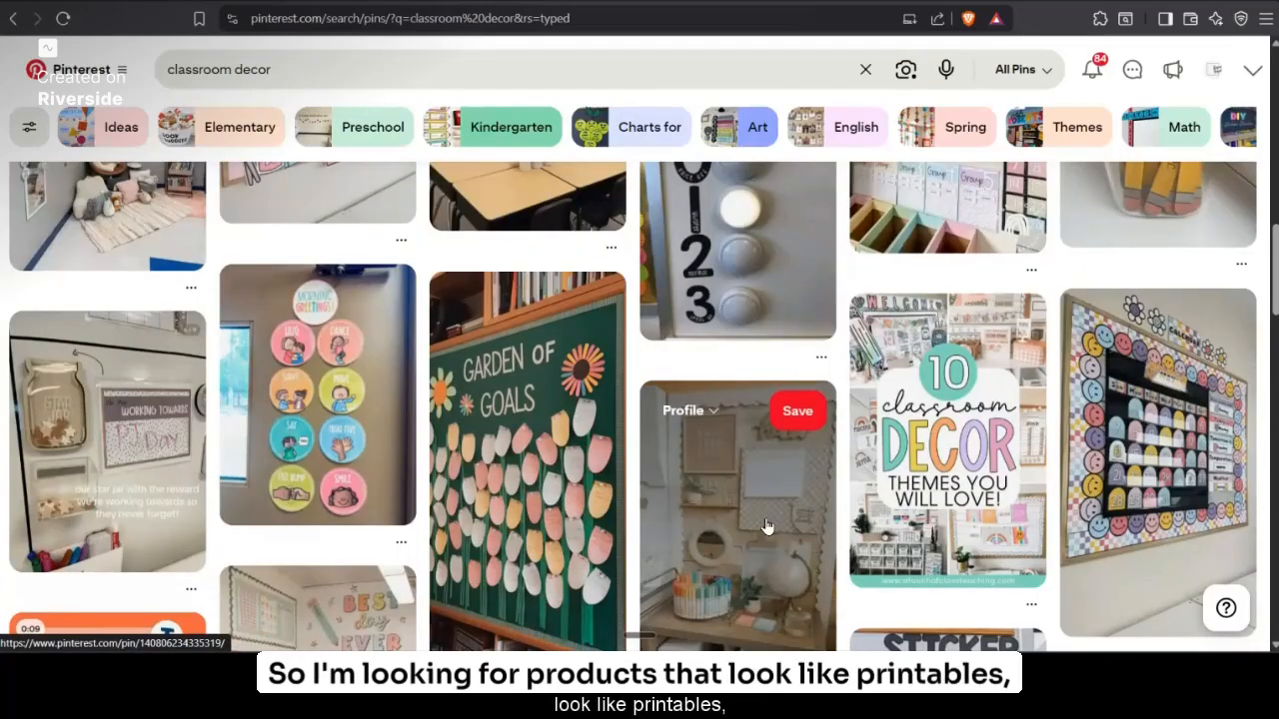
{"action": "left_click", "coordinate": [480, 301]}
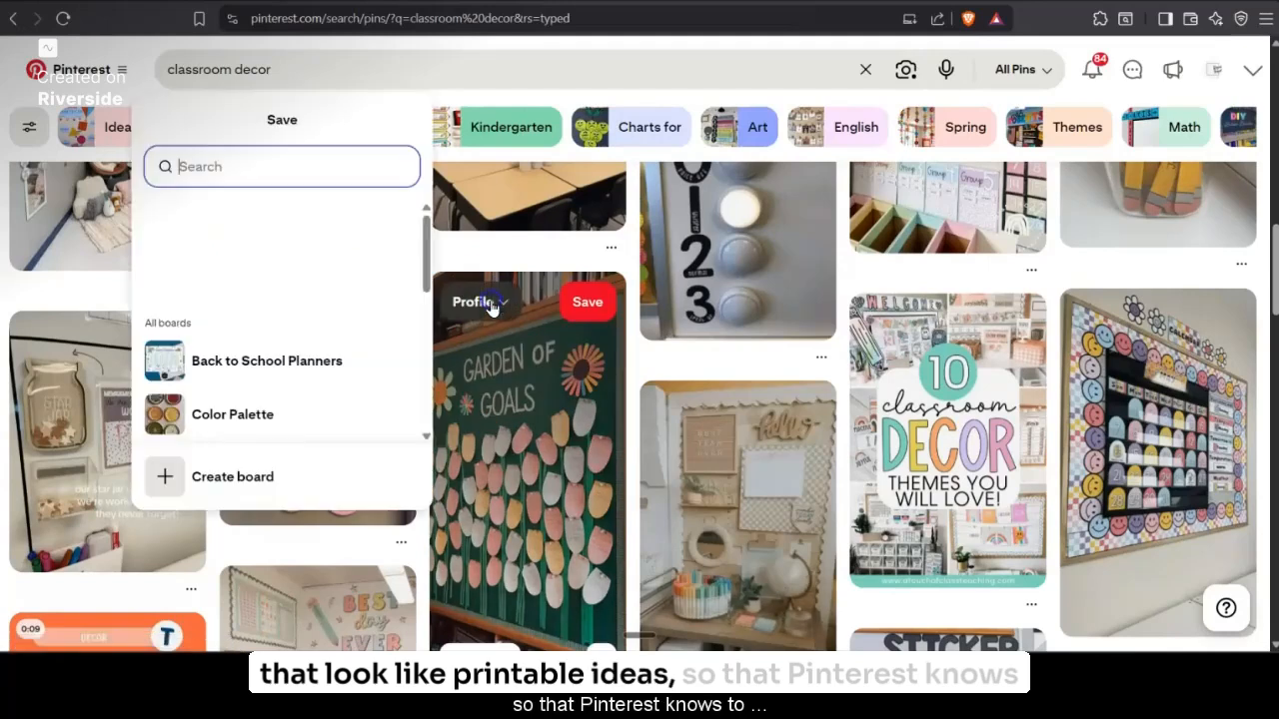
{"action": "left_click", "coordinate": [266, 361]}
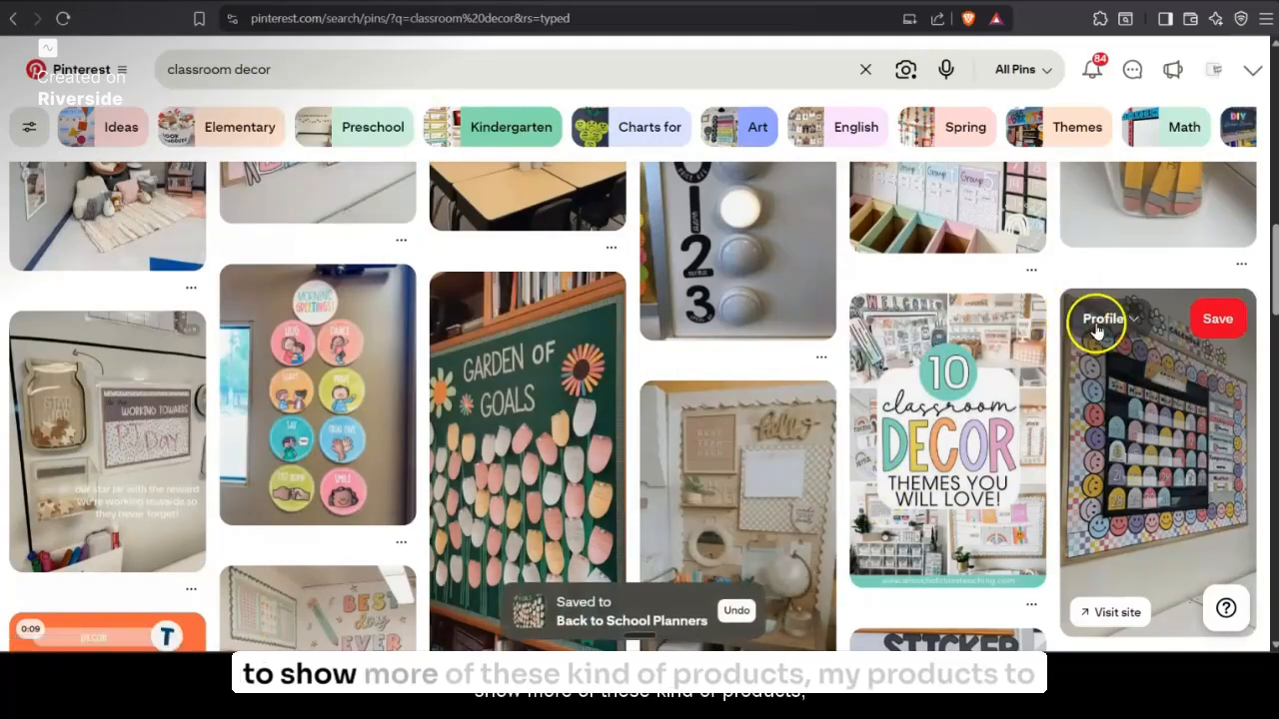
{"action": "left_click", "coordinate": [1117, 322]}
{"action": "left_click", "coordinate": [928, 265]}
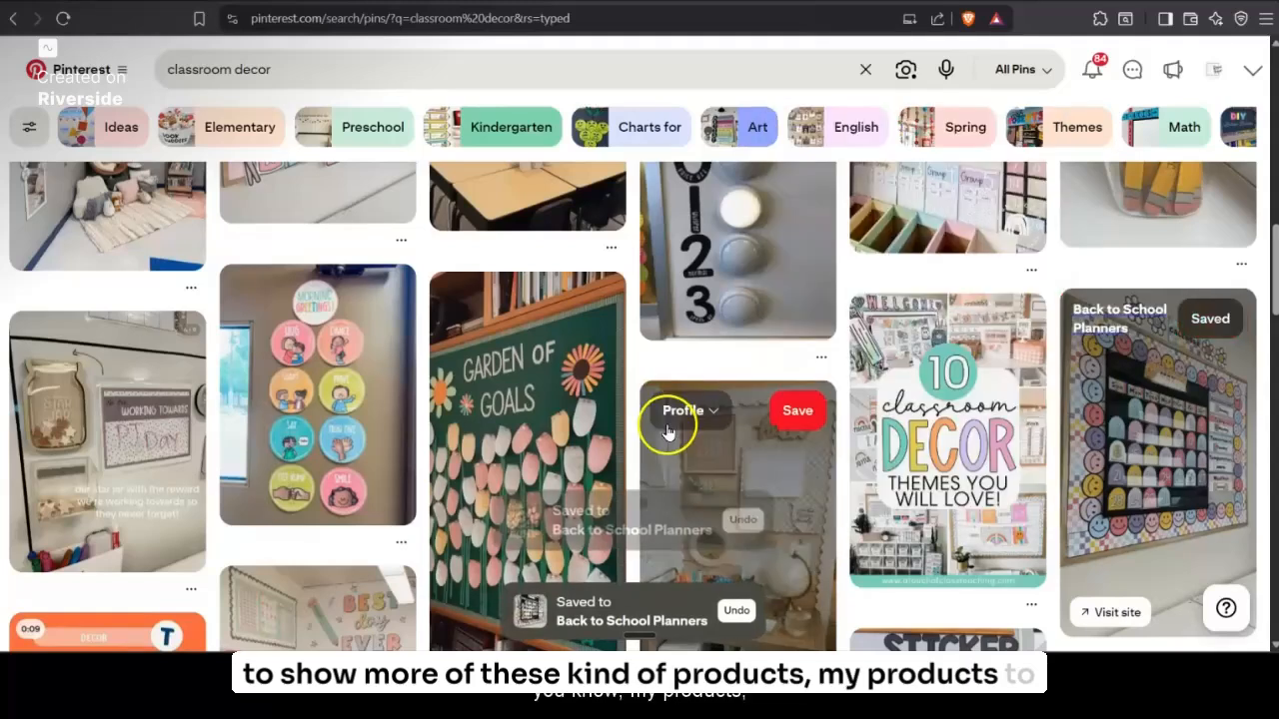
Save the "Math Makes Us Sharp!" pencil display Pin to the Back to School Planners board.
{"action": "scroll", "coordinate": [651, 440], "scroll_direction": "down", "scroll_amount": 6}
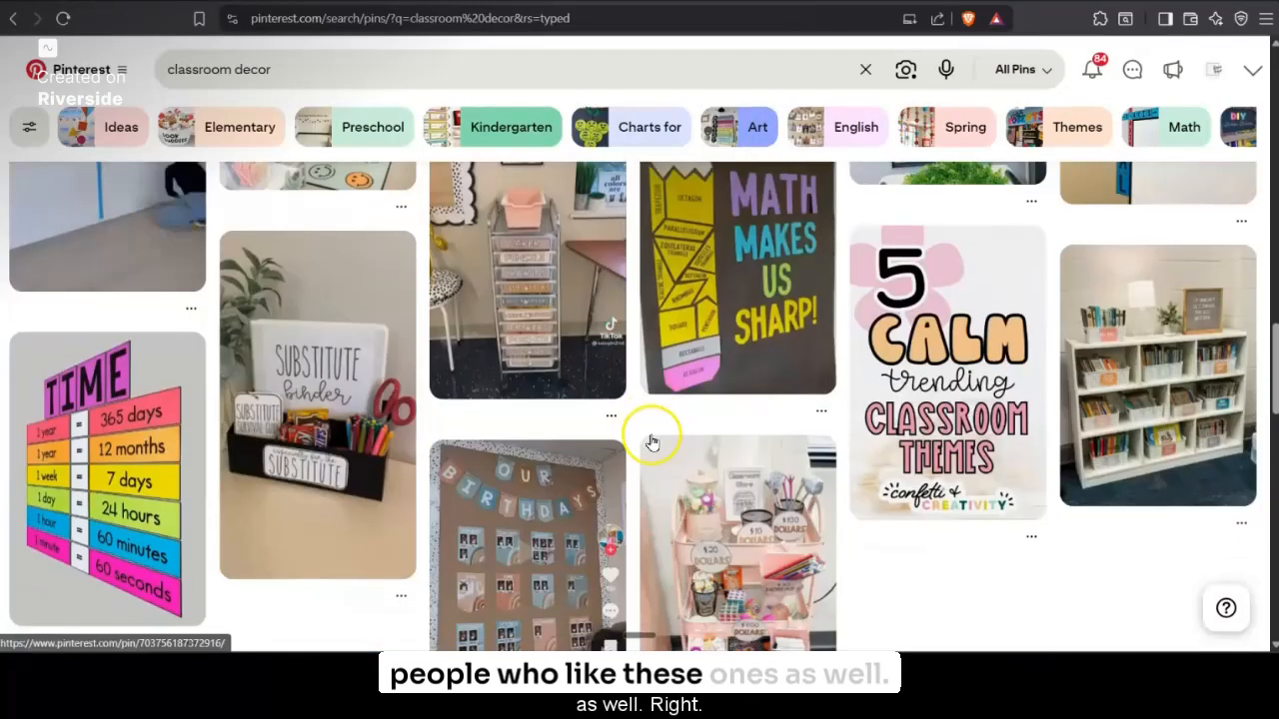
{"action": "scroll", "coordinate": [652, 439], "scroll_direction": "up", "scroll_amount": 2}
{"action": "left_click", "coordinate": [704, 295]}
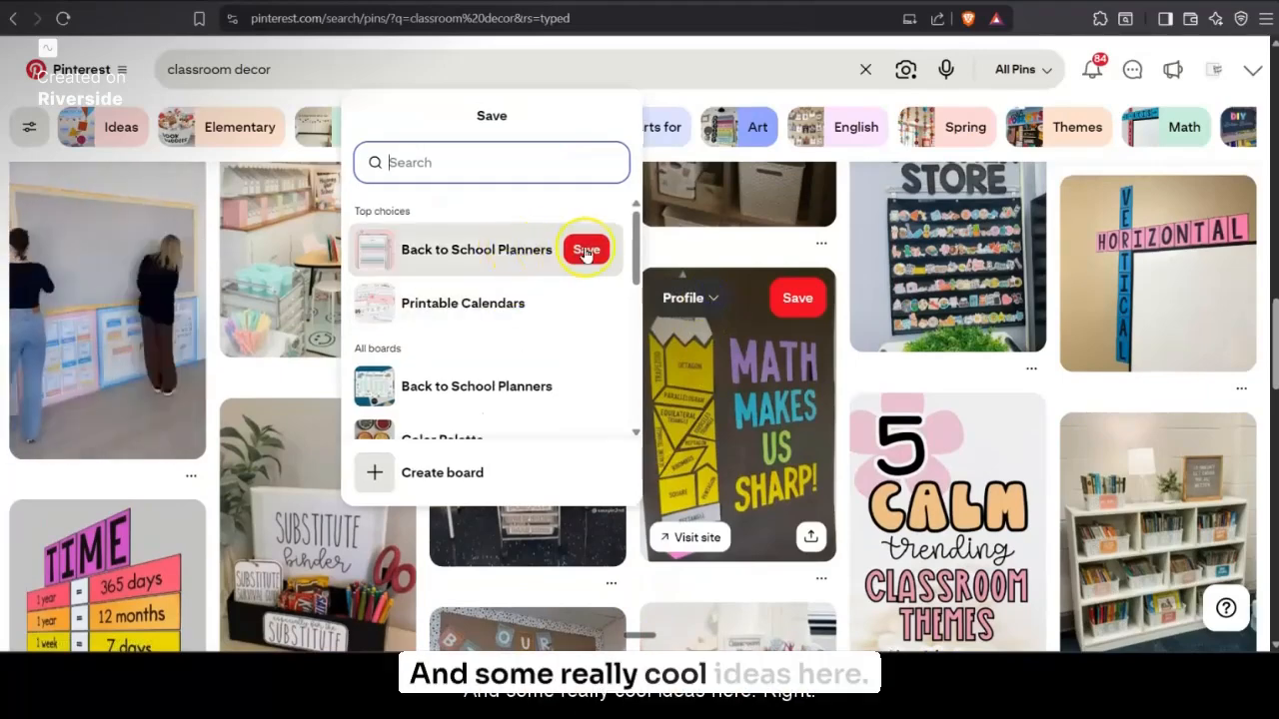
{"action": "left_click", "coordinate": [585, 249]}
{"action": "scroll", "coordinate": [832, 484], "scroll_direction": "down", "scroll_amount": 2}
{"action": "scroll", "coordinate": [833, 484], "scroll_direction": "down", "scroll_amount": 3}
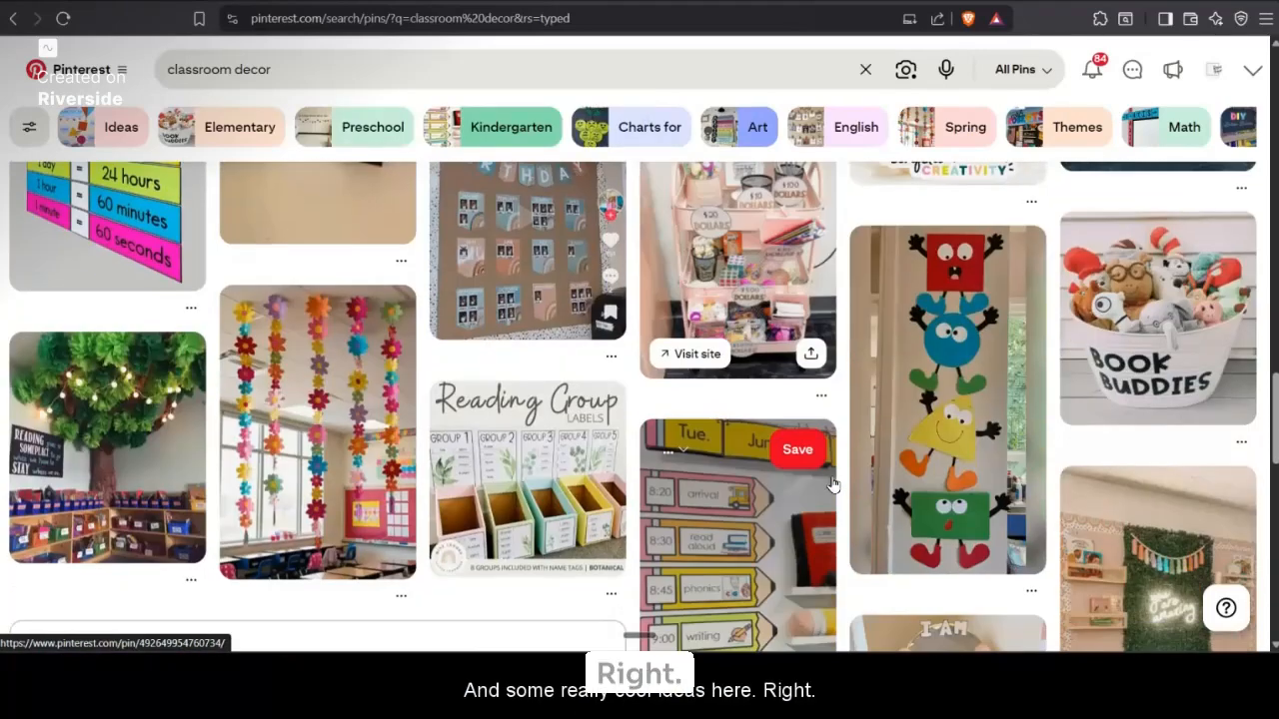
{"action": "scroll", "coordinate": [834, 483], "scroll_direction": "up", "scroll_amount": 12}
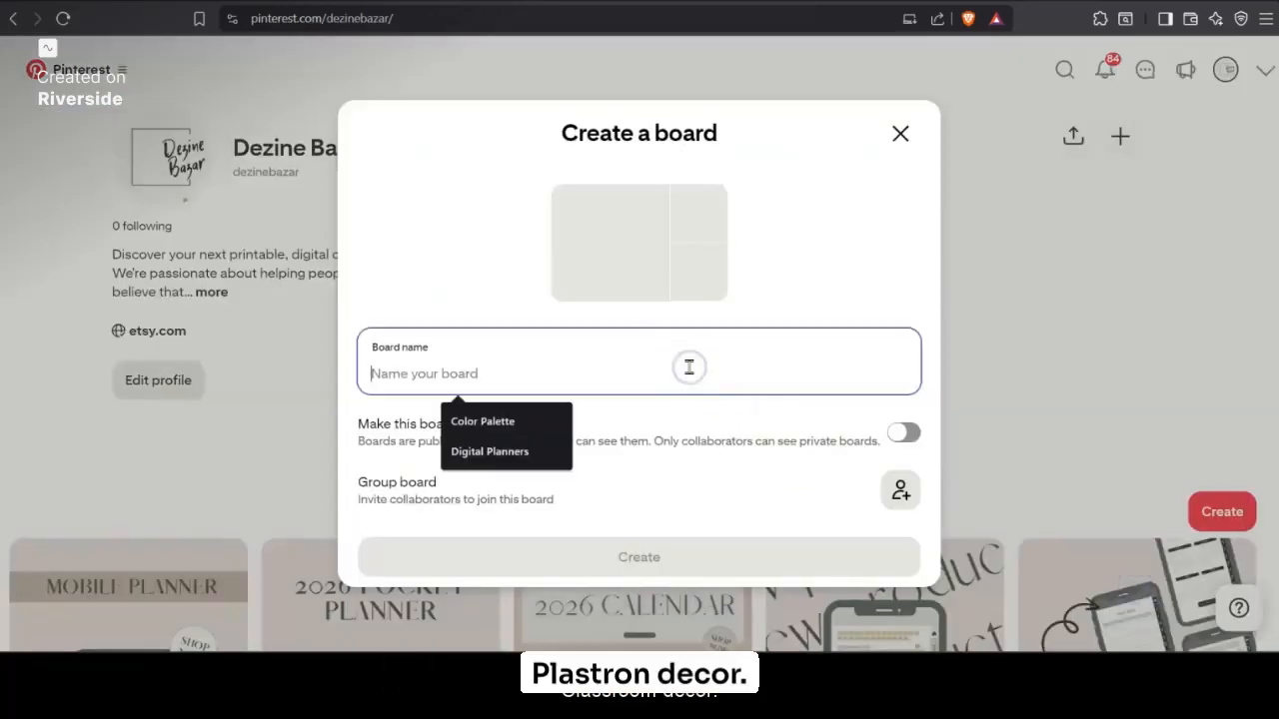
Create a board named "Color Palette for Digital products" and look through its suggested Pins.
{"action": "type", "text": "Colo"}
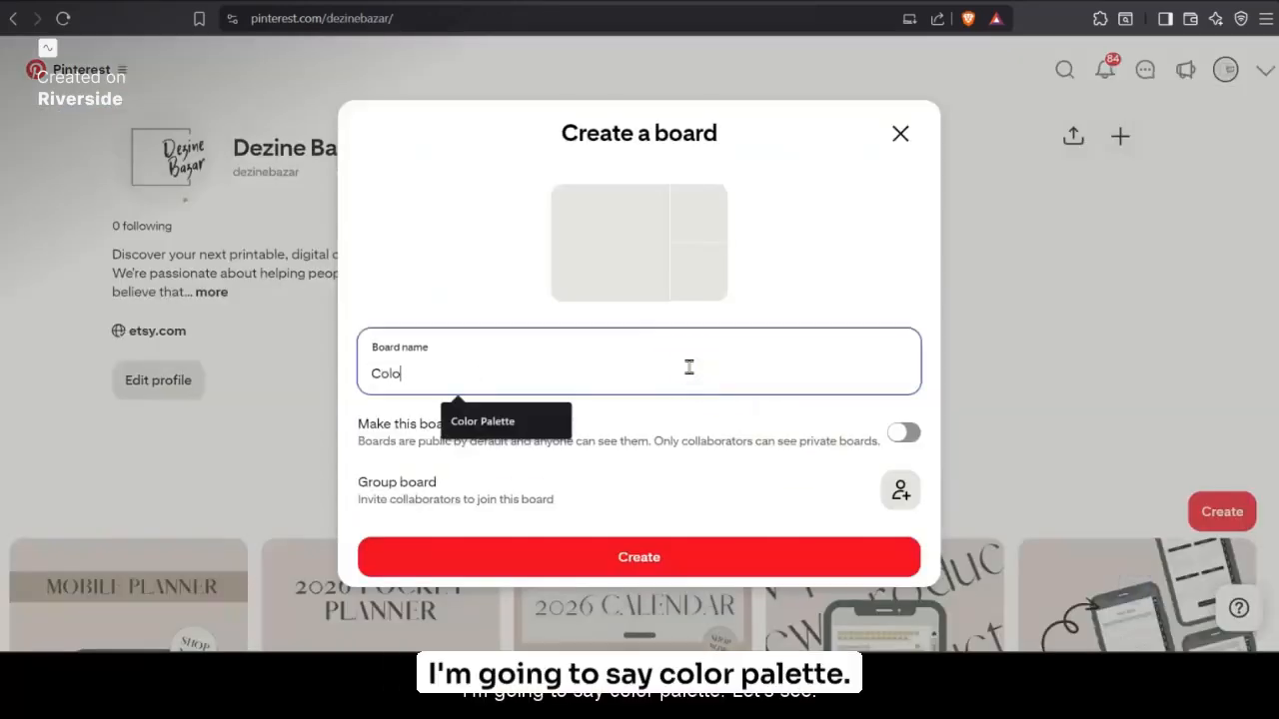
{"action": "type", "text": "r Palette for Digital products"}
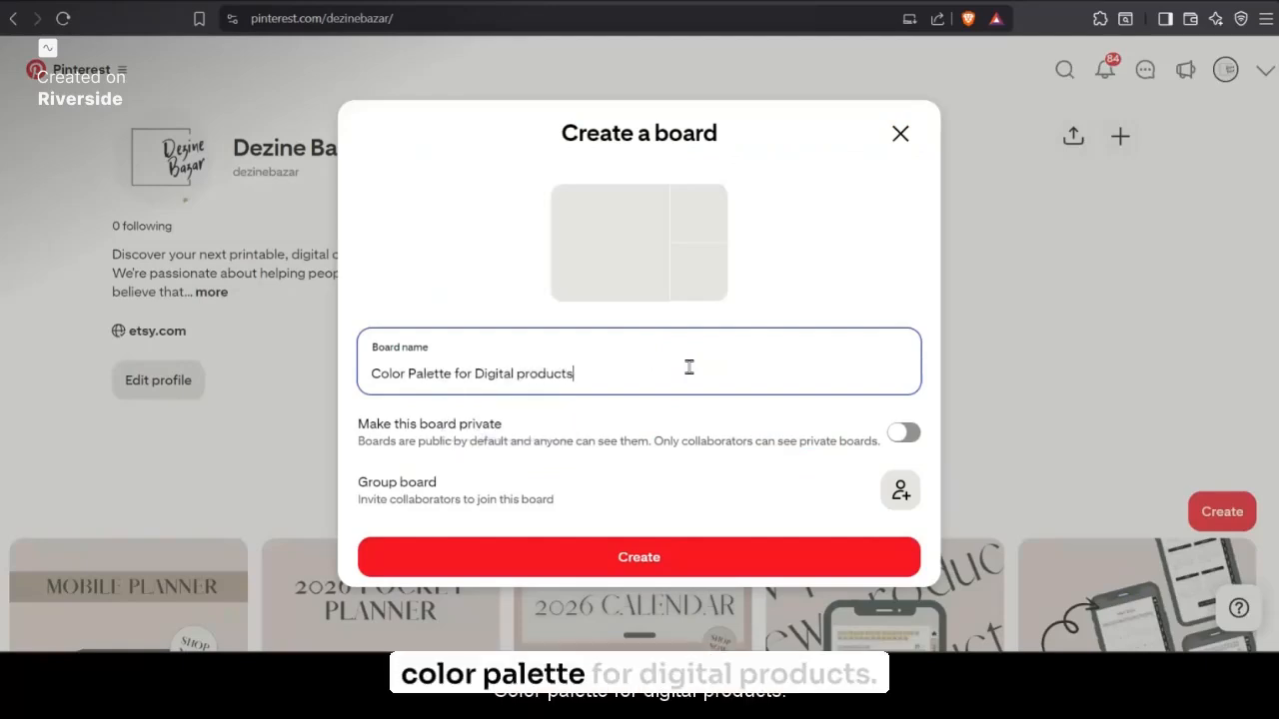
{"action": "key", "text": "Return"}
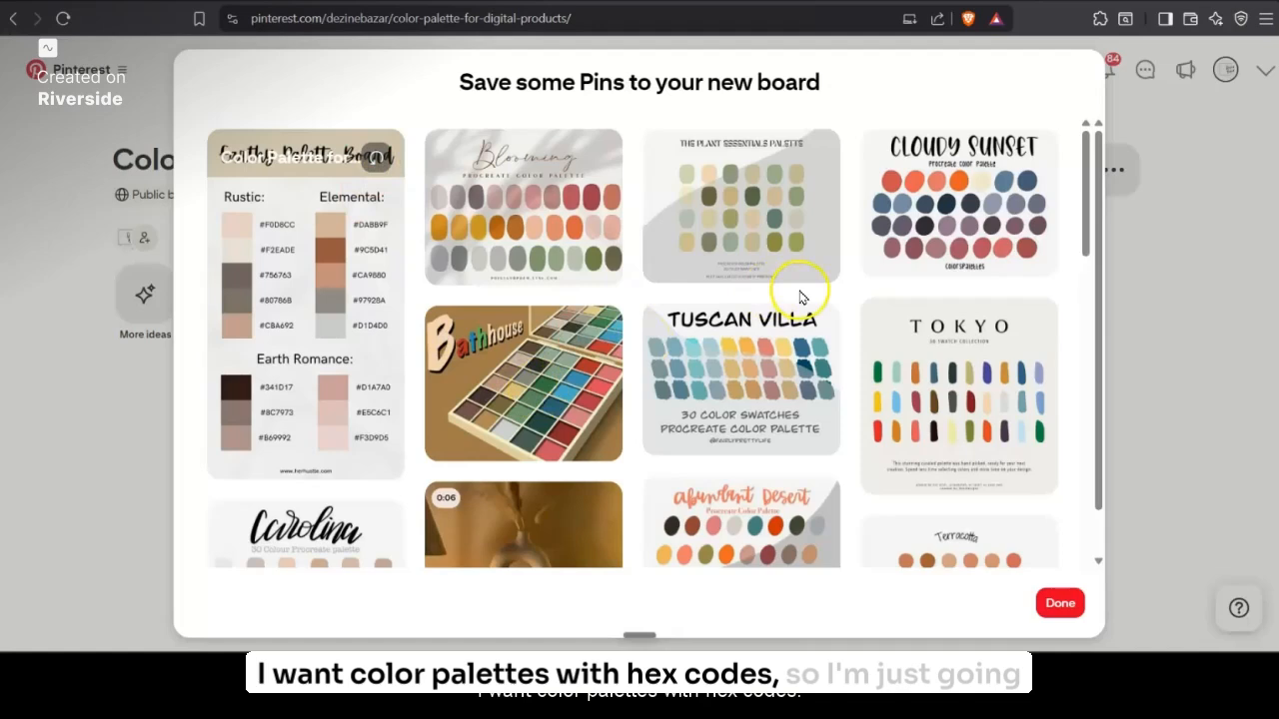
{"action": "scroll", "coordinate": [744, 449], "scroll_direction": "down", "scroll_amount": 10}
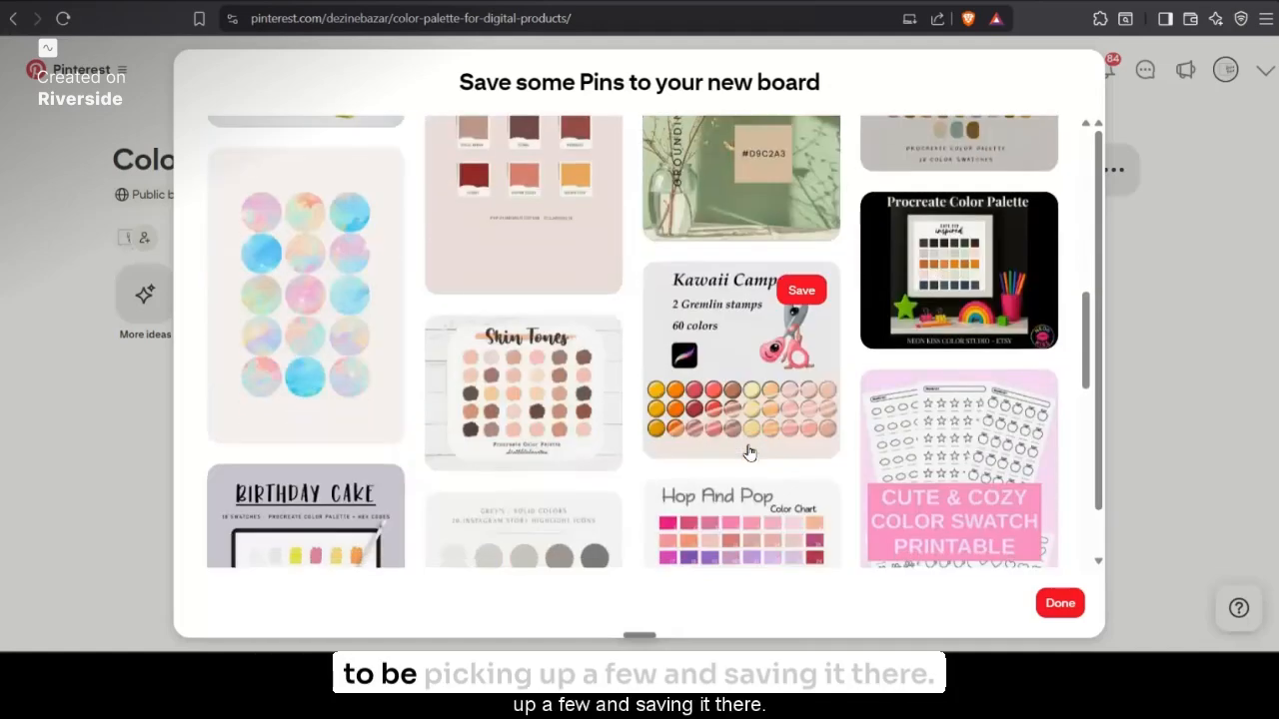
From the "color palette with hex code" results, save the Periwinkle pale blue palette Pin to Color Palette for Digital Products.
{"action": "scroll", "coordinate": [749, 453], "scroll_direction": "down", "scroll_amount": 2}
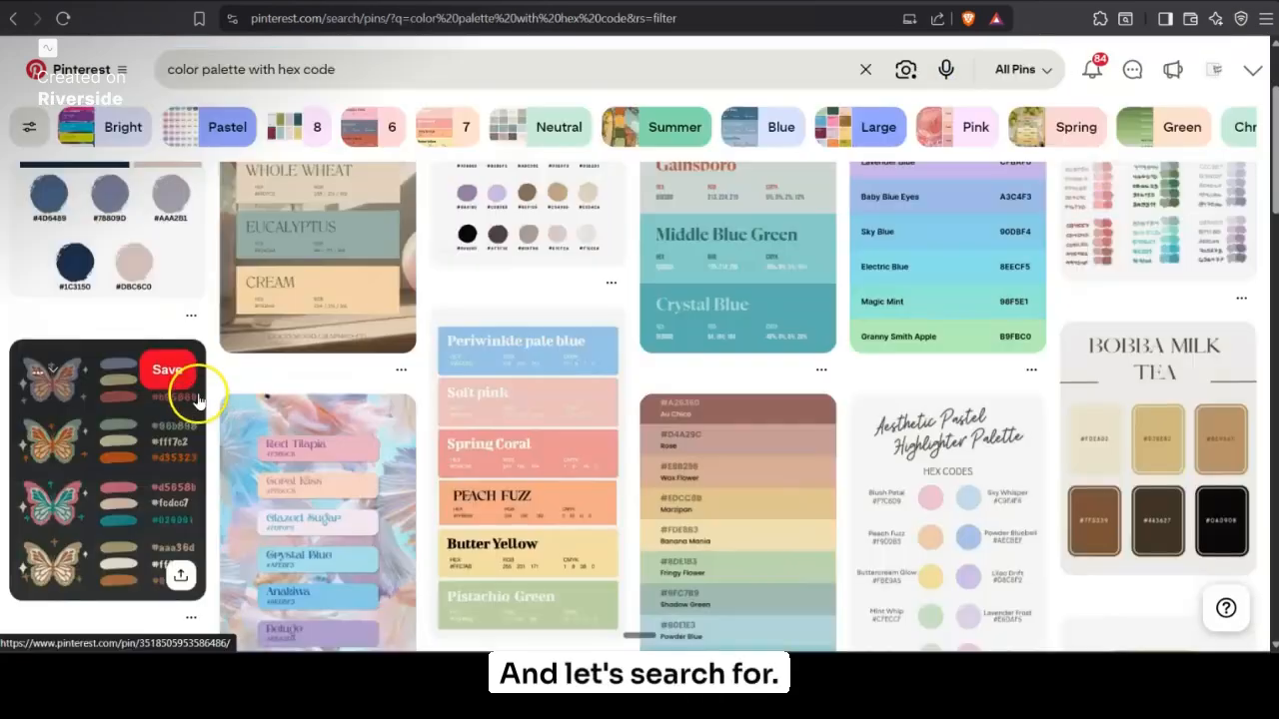
{"action": "scroll", "coordinate": [194, 390], "scroll_direction": "down", "scroll_amount": 1}
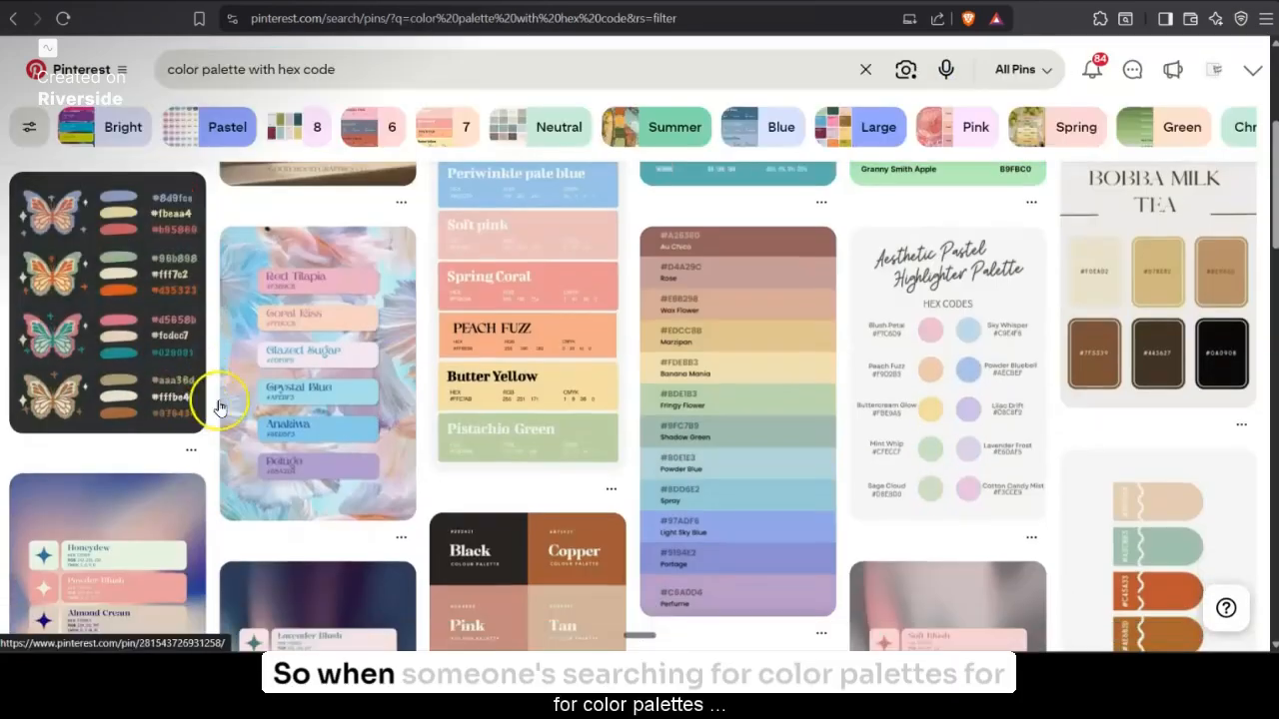
{"action": "scroll", "coordinate": [502, 345], "scroll_direction": "up", "scroll_amount": 2}
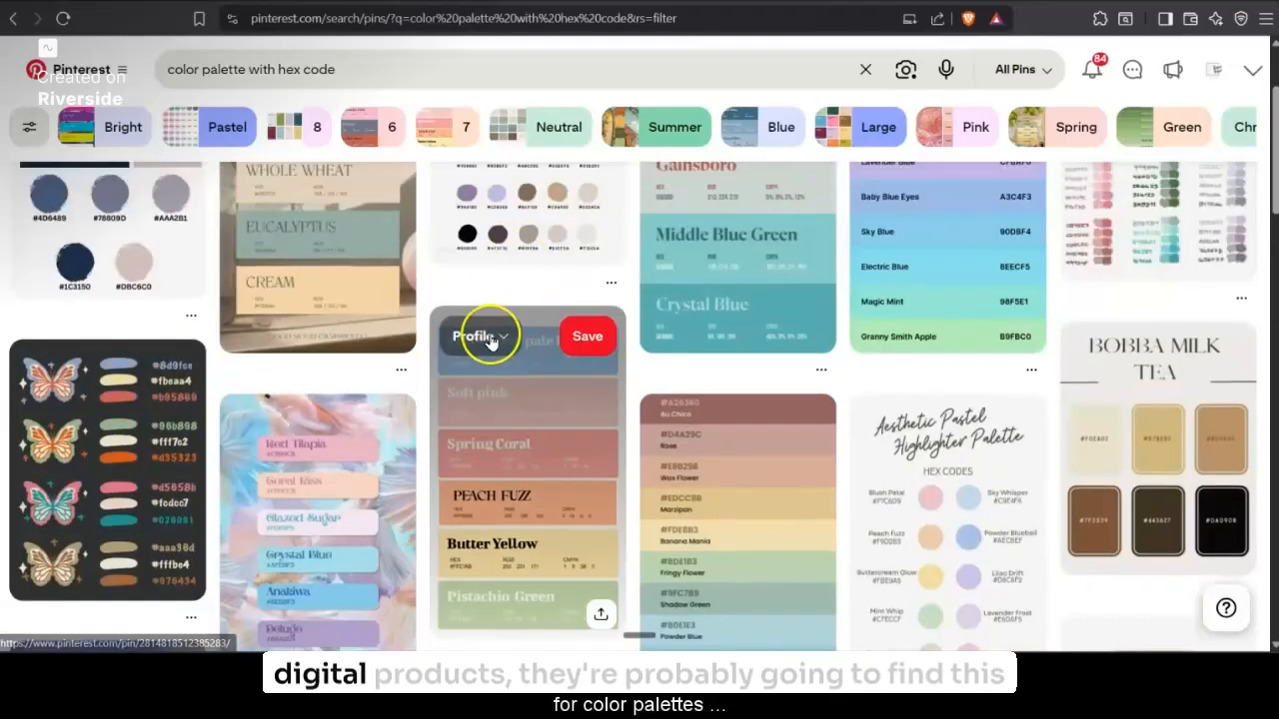
{"action": "left_click", "coordinate": [587, 335]}
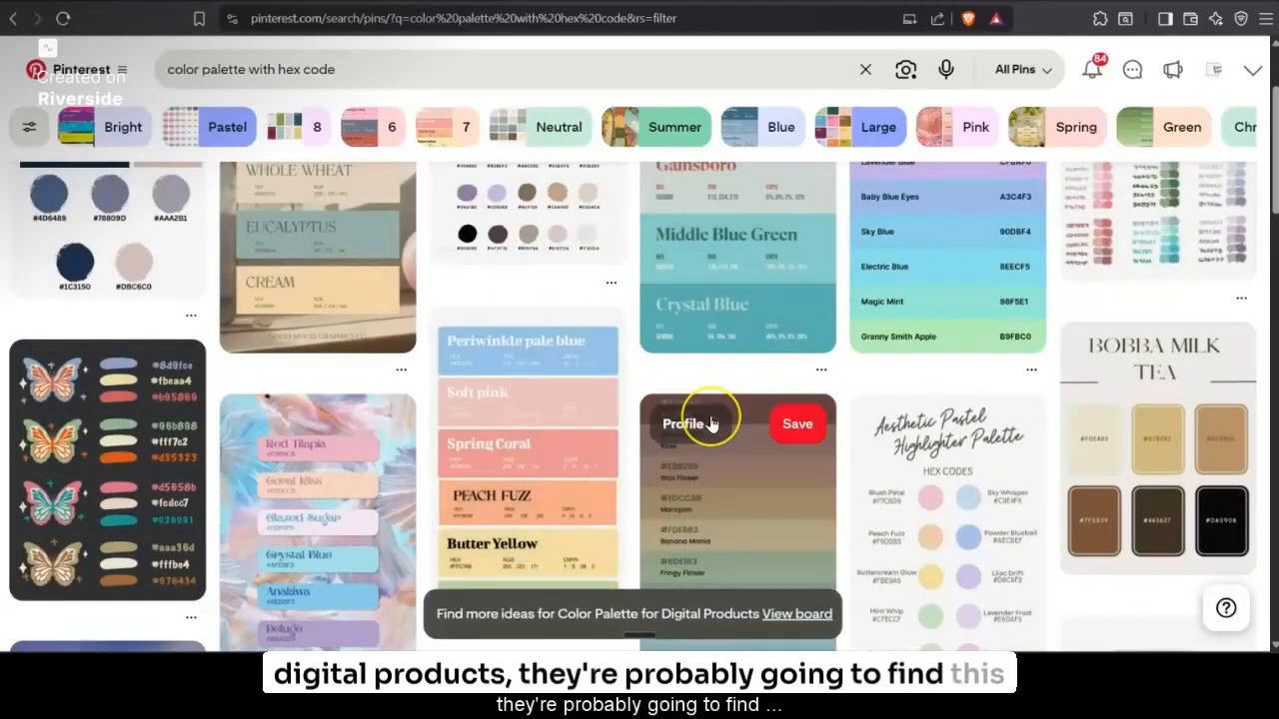
From the "color palette with hex code" results, save the Honeydew, Almond Cream and Navy palette Pin to Color Palette for Digital Products.
{"action": "scroll", "coordinate": [711, 423], "scroll_direction": "down", "scroll_amount": 2}
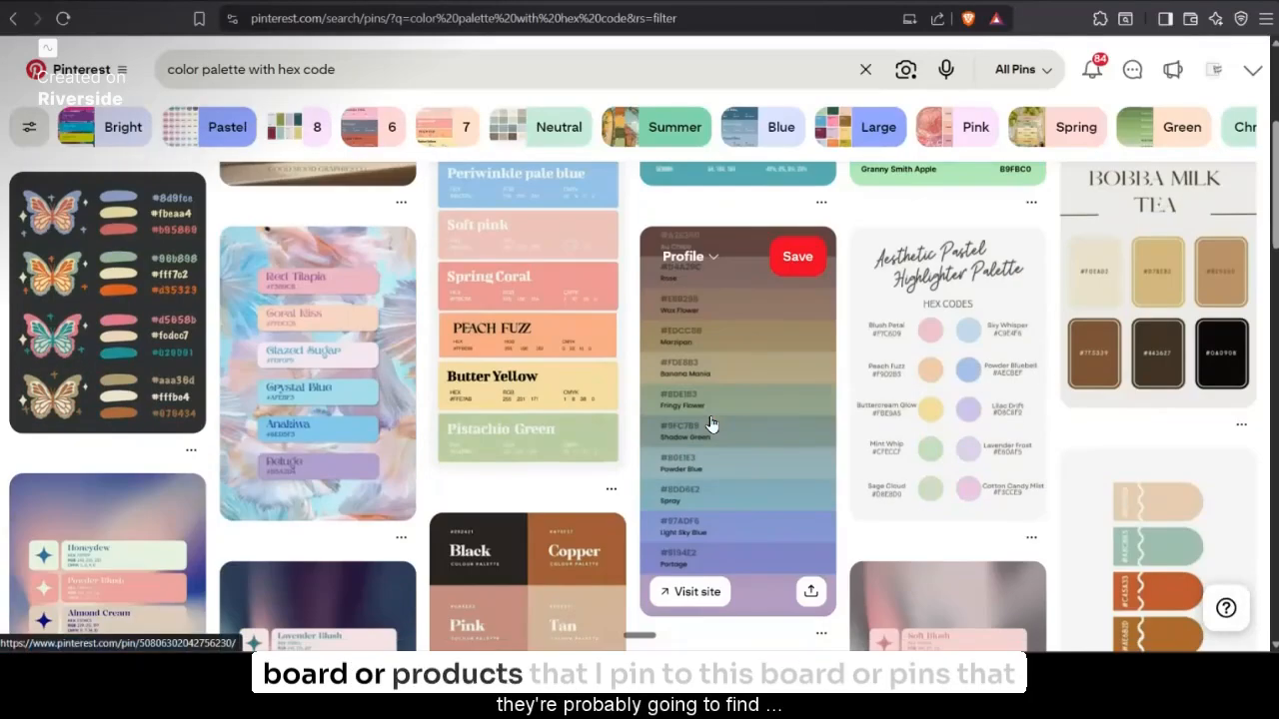
{"action": "scroll", "coordinate": [710, 423], "scroll_direction": "down", "scroll_amount": 2}
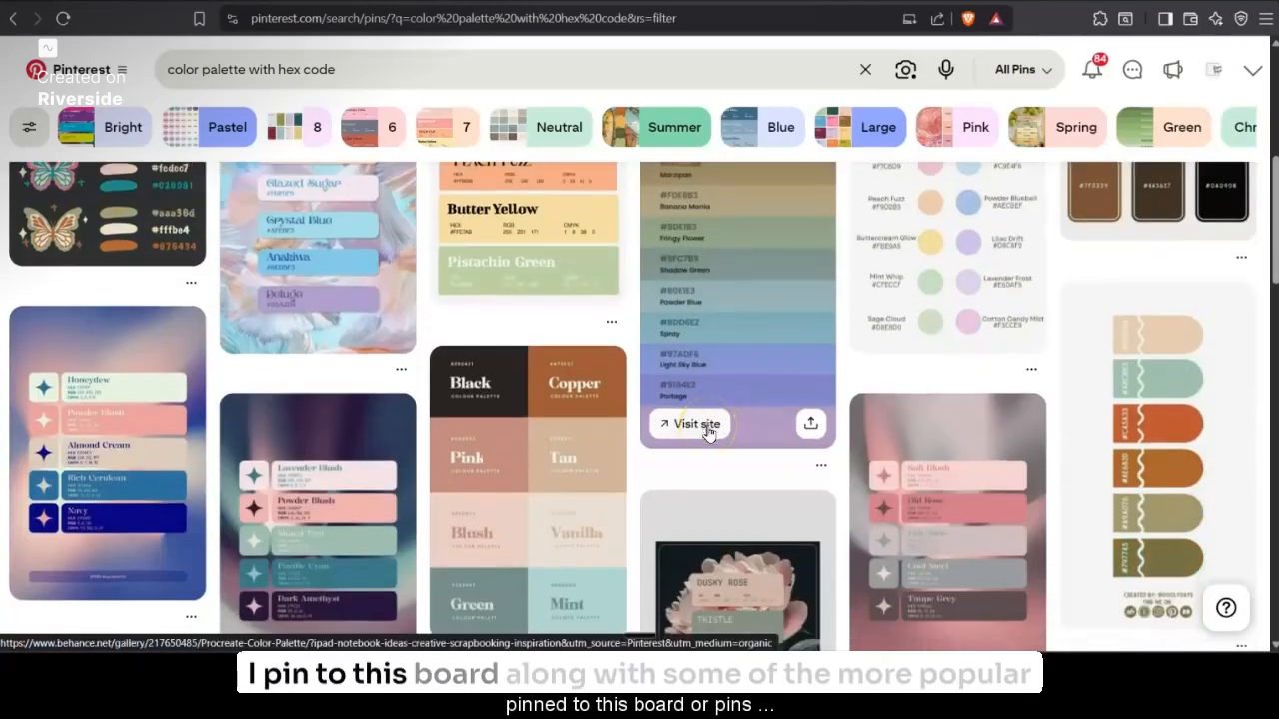
{"action": "scroll", "coordinate": [708, 430], "scroll_direction": "down", "scroll_amount": 2}
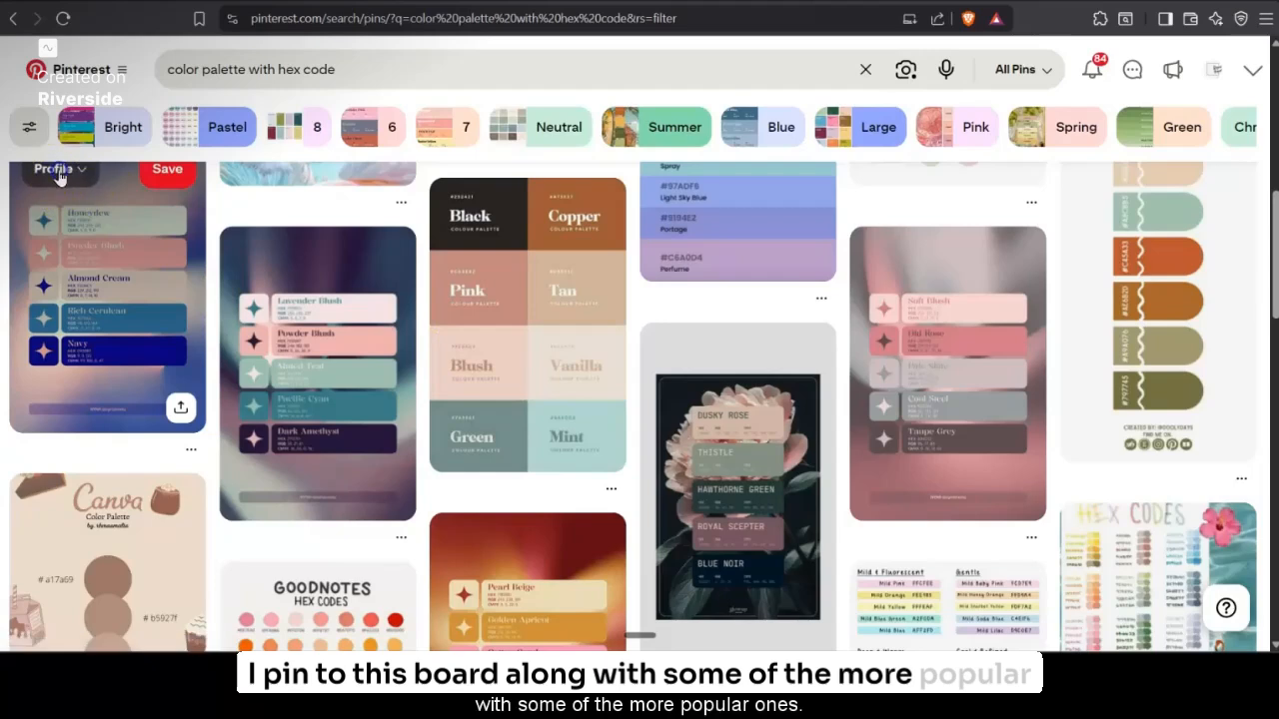
{"action": "left_click", "coordinate": [58, 172]}
{"action": "left_click", "coordinate": [259, 361]}
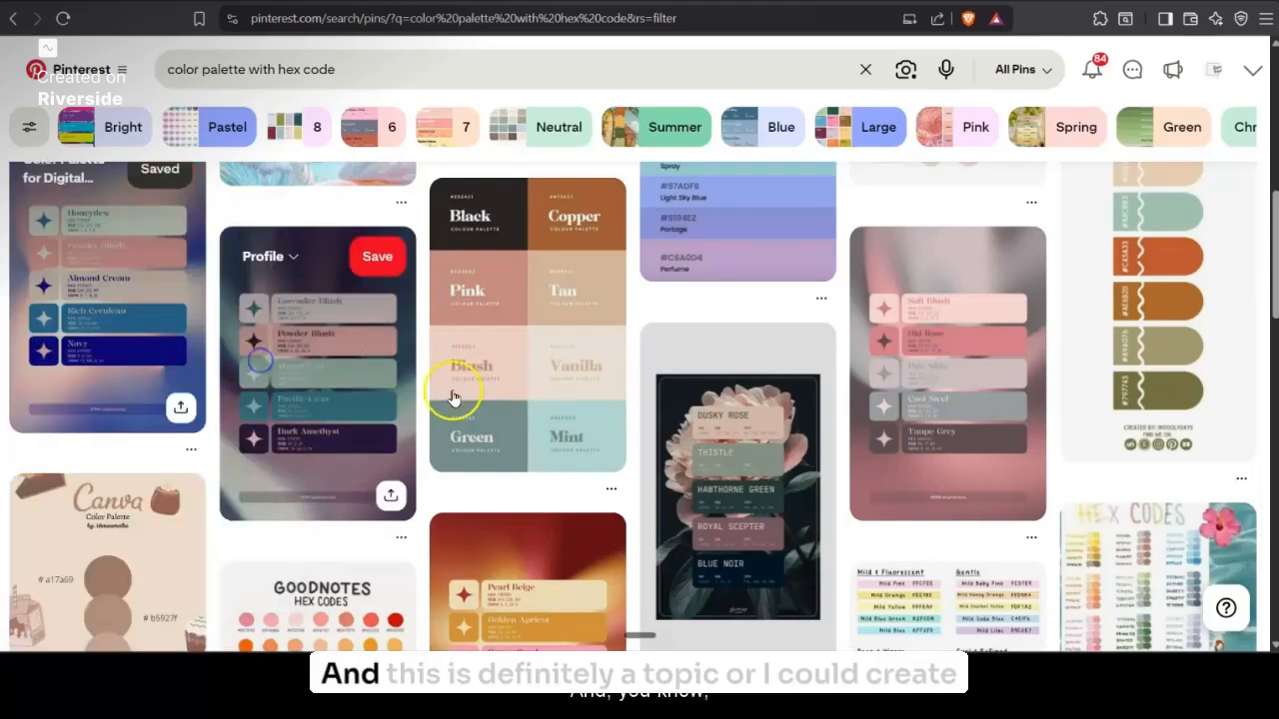
{"action": "scroll", "coordinate": [462, 474], "scroll_direction": "up", "scroll_amount": 5}
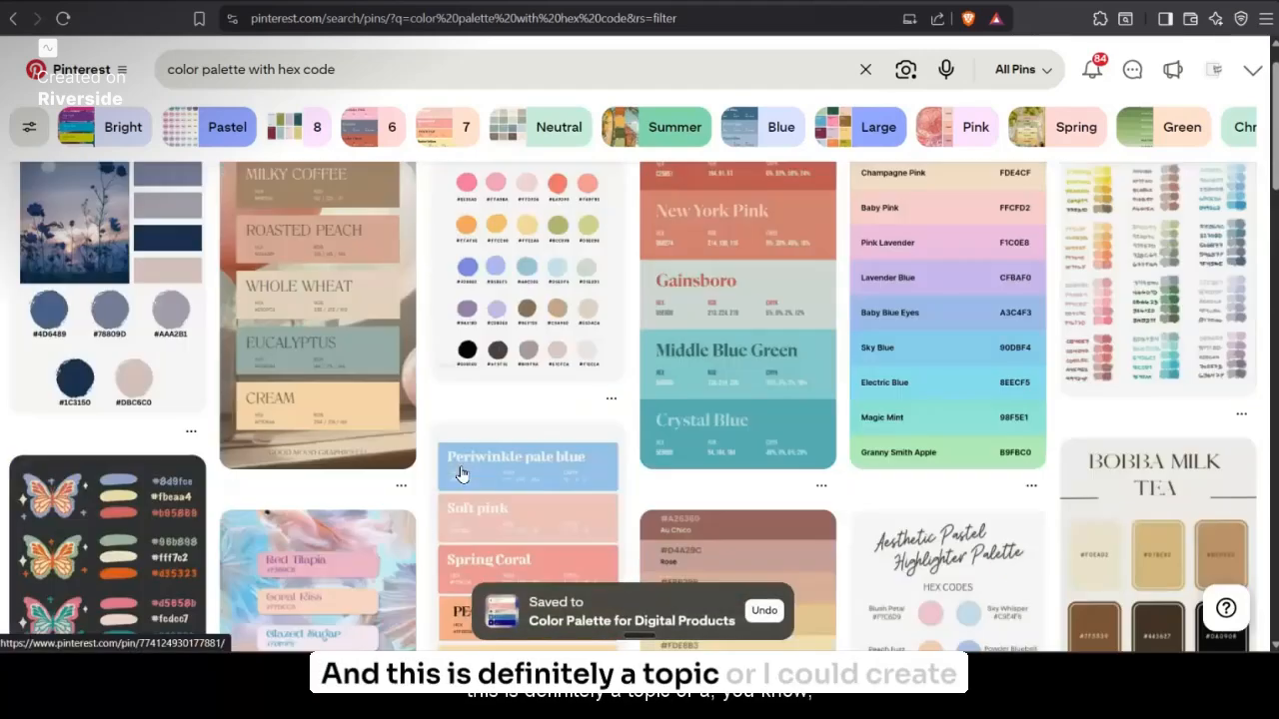
{"action": "scroll", "coordinate": [461, 474], "scroll_direction": "up", "scroll_amount": 1}
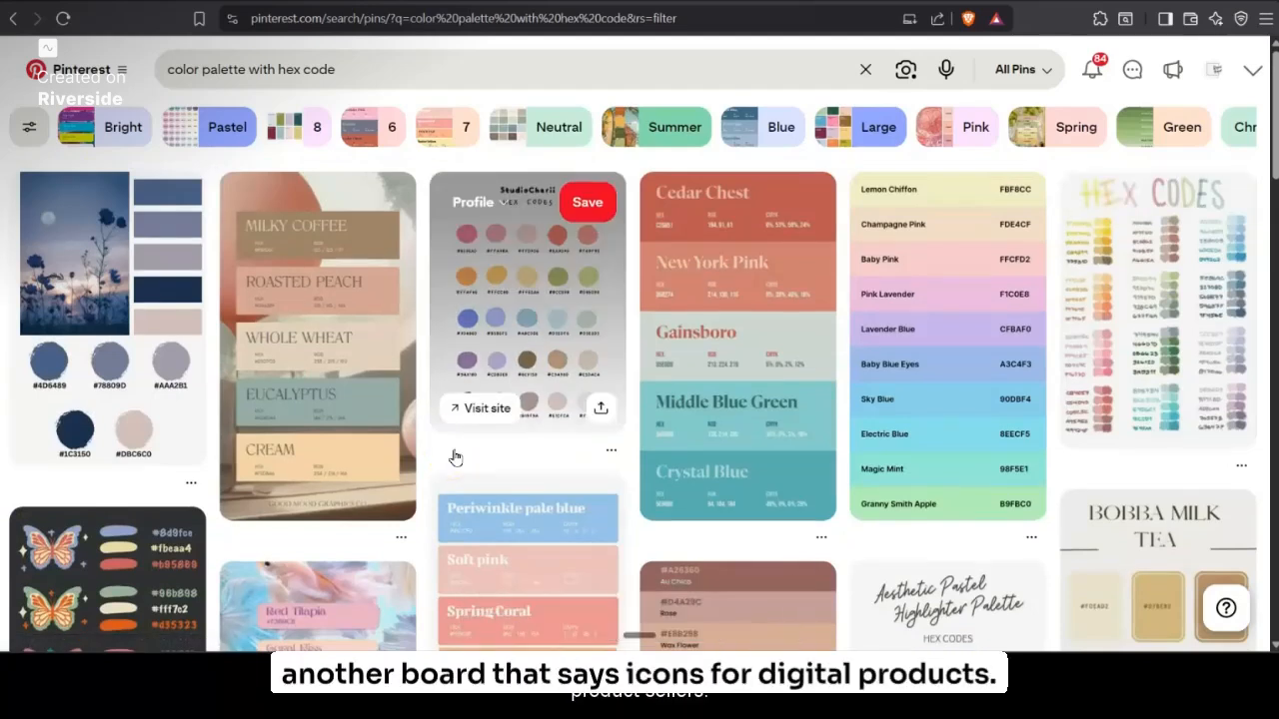
{"action": "scroll", "coordinate": [454, 458], "scroll_direction": "down", "scroll_amount": 5}
Switch to the Get It Done Week Workbook in Google Docs and review the Pre-work checklist's bio, boards and Rich Pins items.
{"action": "mouse_move", "coordinate": [208, 672]}
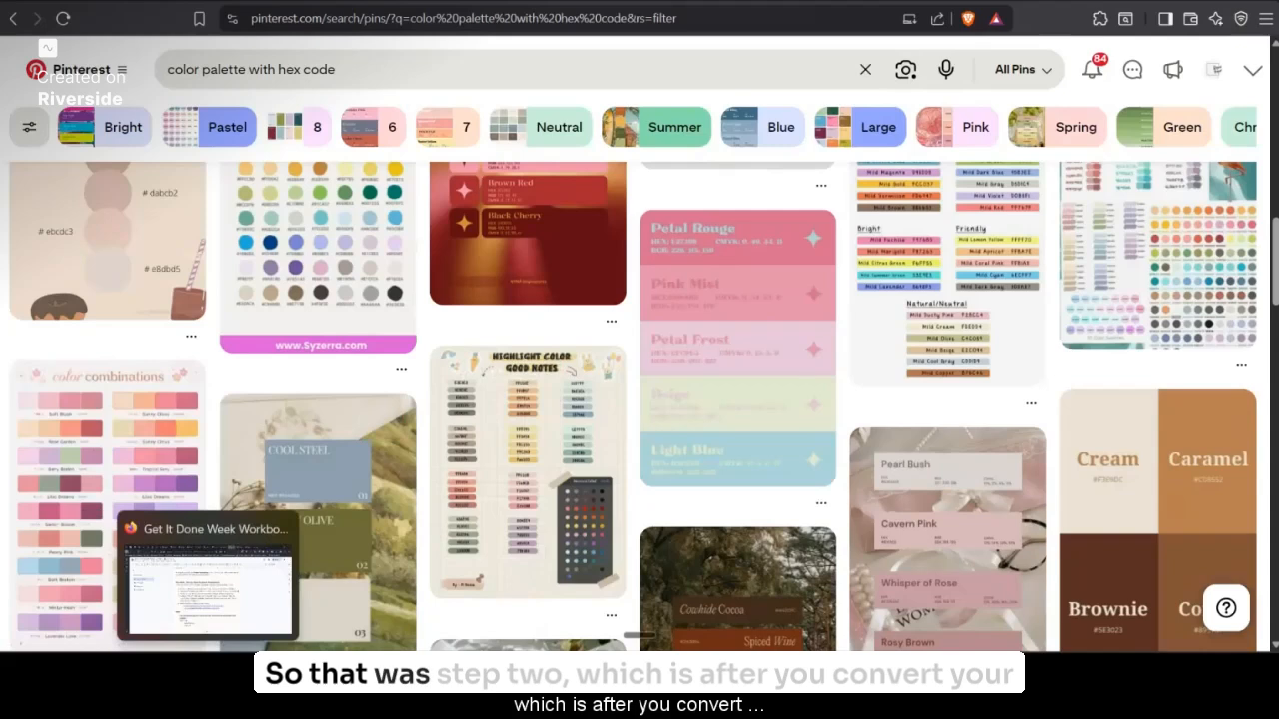
{"action": "left_click", "coordinate": [208, 579]}
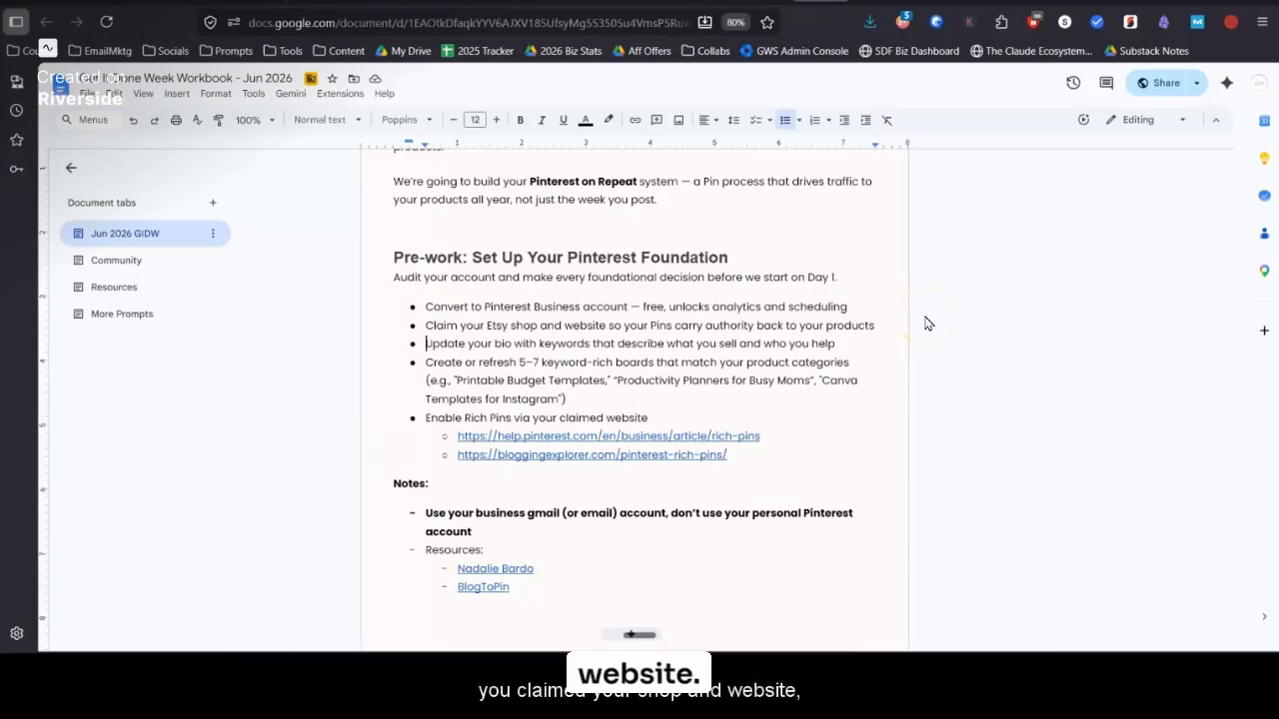
{"action": "key", "text": "Down"}
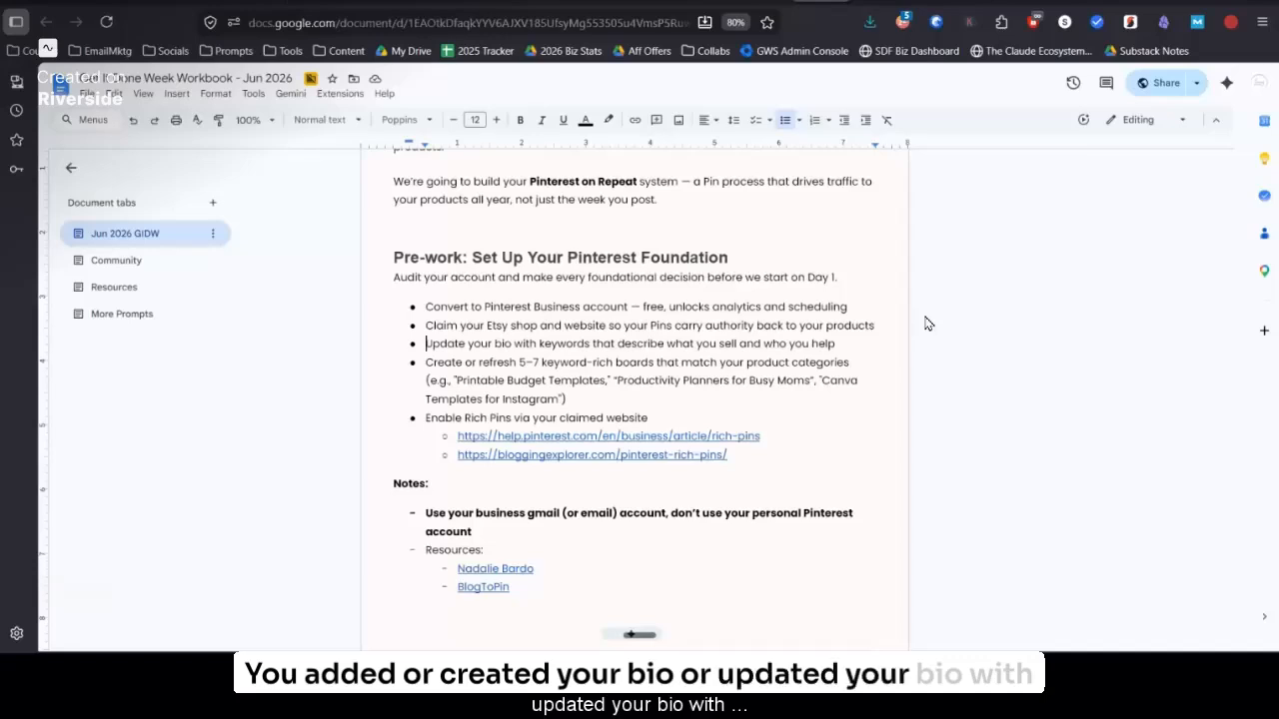
{"action": "key", "text": "Down"}
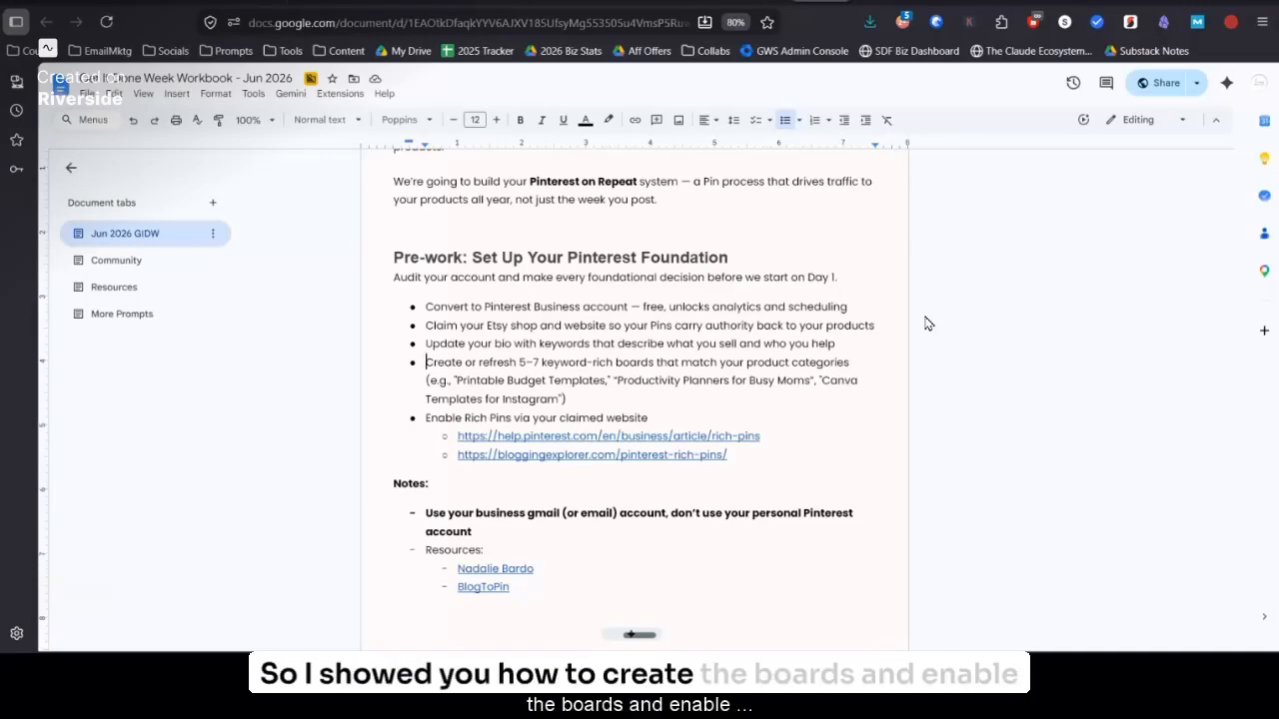
{"action": "key", "text": "alt+Tab"}
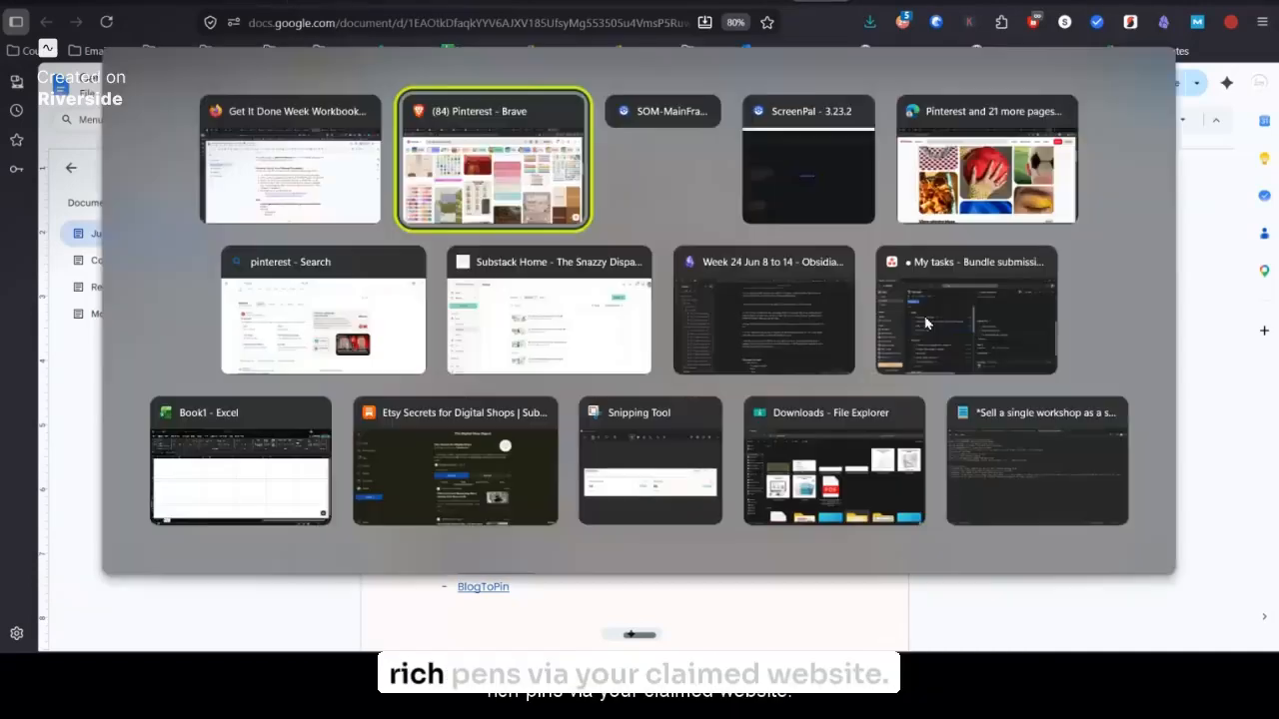
{"action": "key", "text": "alt+Tab"}
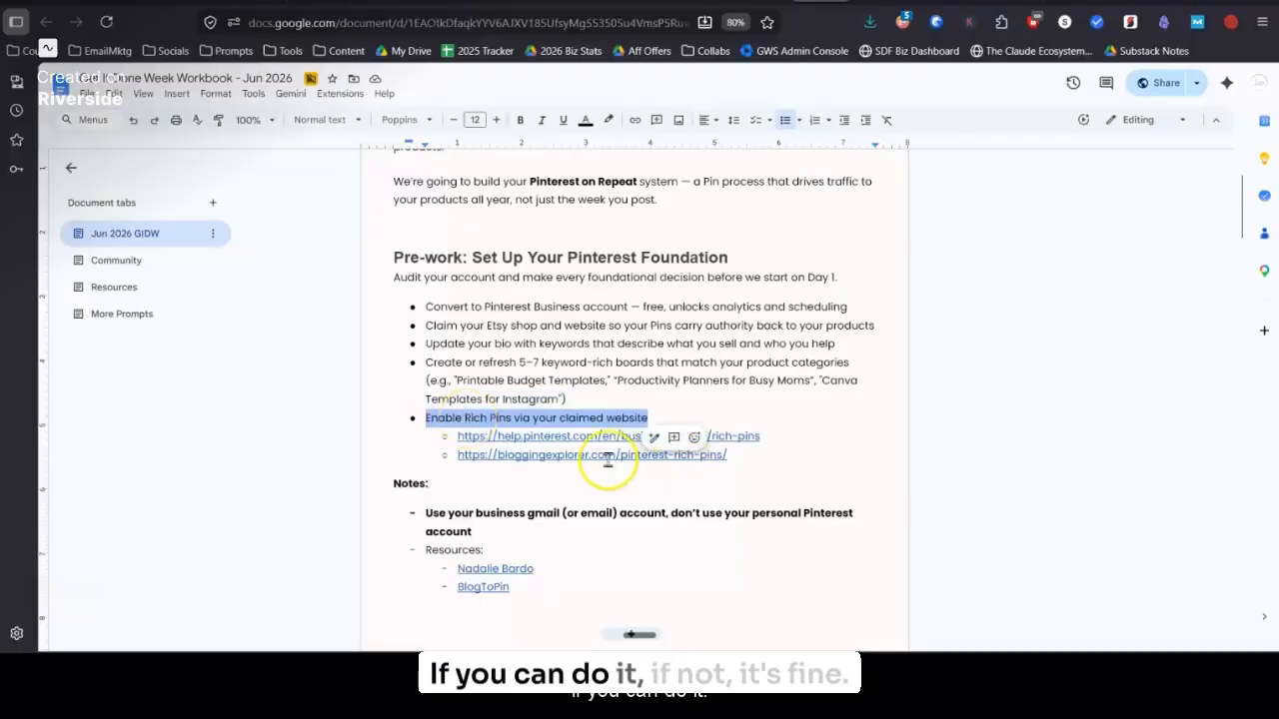
Add "(optional)" after "Enable Rich Pins via your claimed website" in the Pre-work checklist, with the word optional in italics.
{"action": "left_click", "coordinate": [660, 411]}
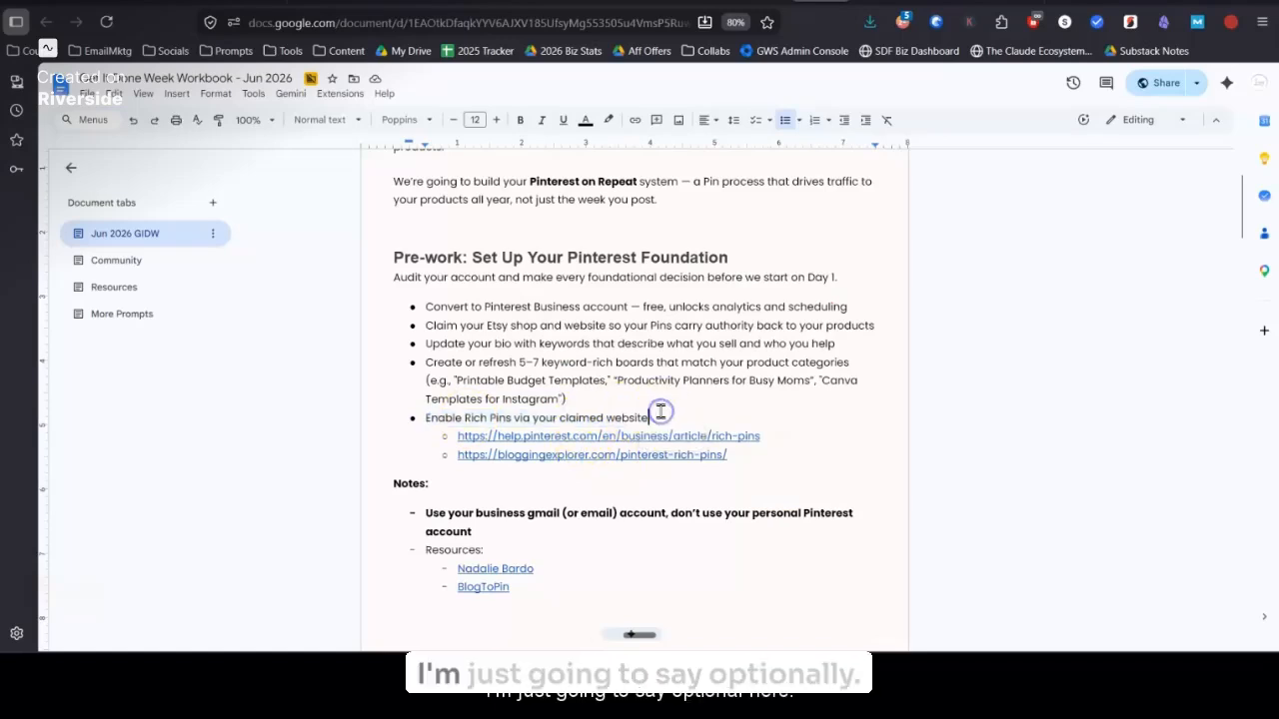
{"action": "type", "text": "(optional)"}
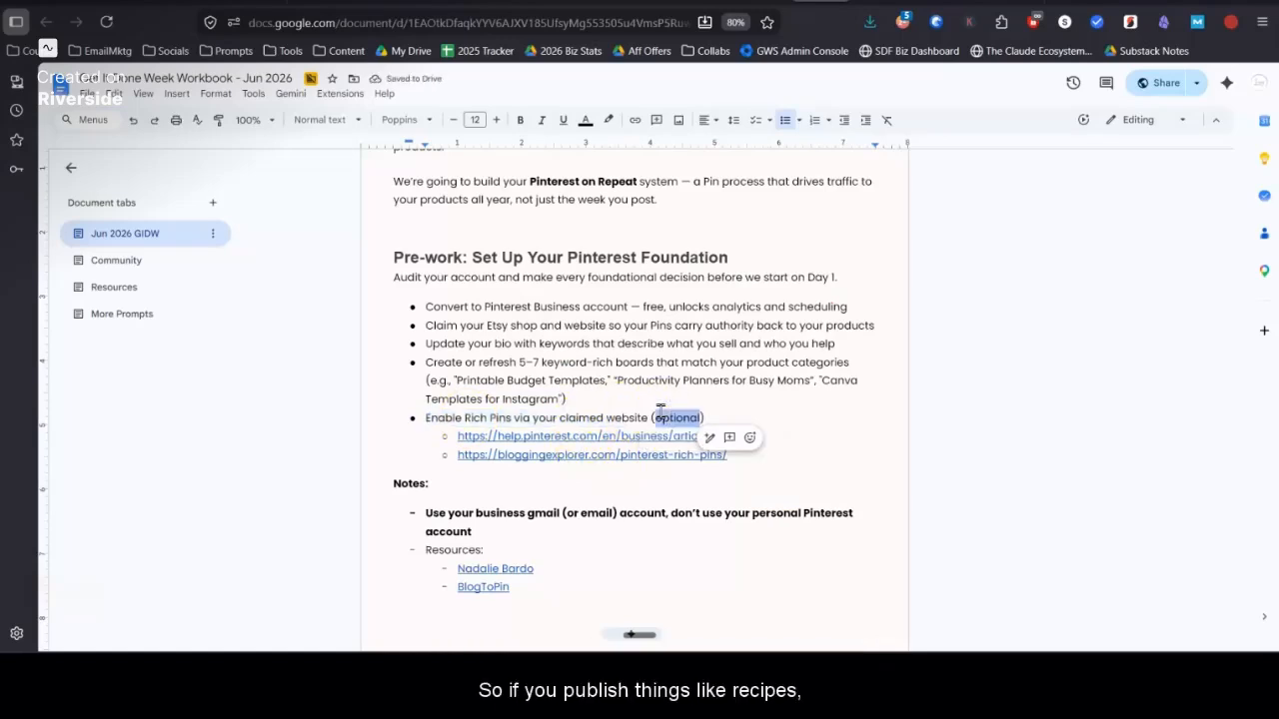
{"action": "key", "text": "Down"}
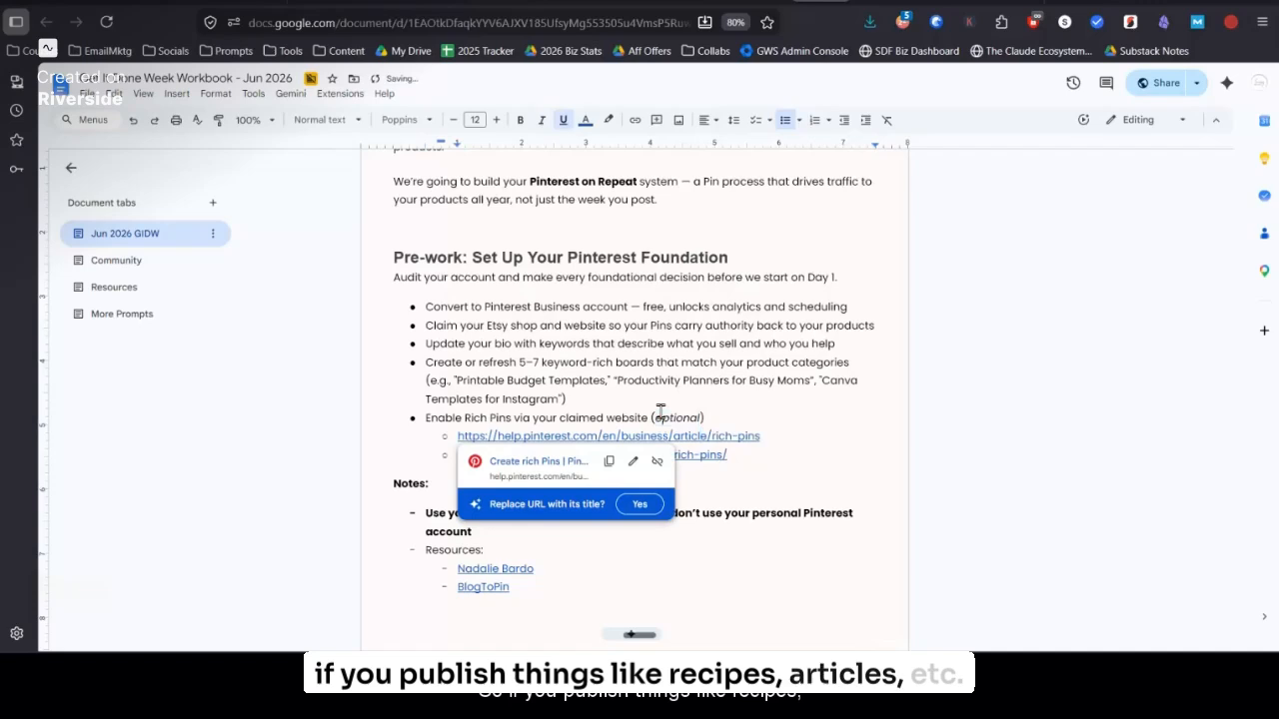
{"action": "left_click", "coordinate": [675, 410]}
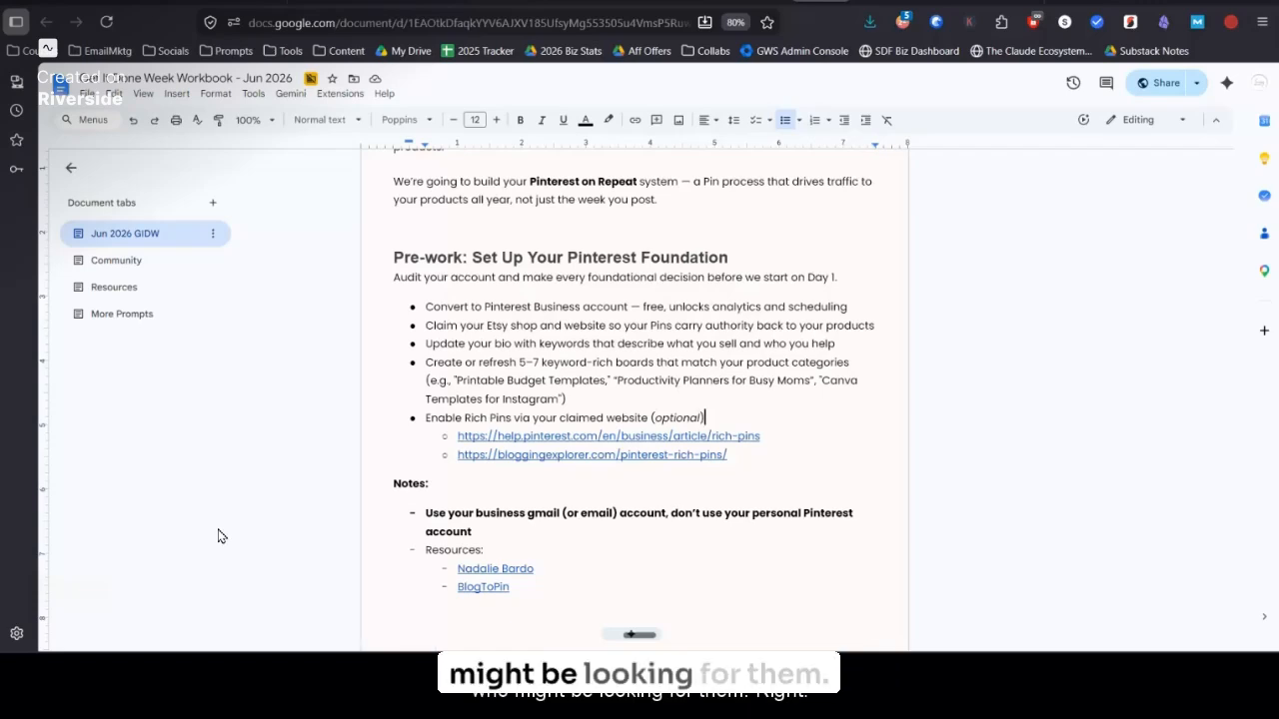
Delete the extra blank line between the Day 1: Pinterest Keywords bullets and the first product table.
{"action": "scroll", "coordinate": [218, 536], "scroll_direction": "down", "scroll_amount": 5}
{"action": "left_click", "coordinate": [278, 477]}
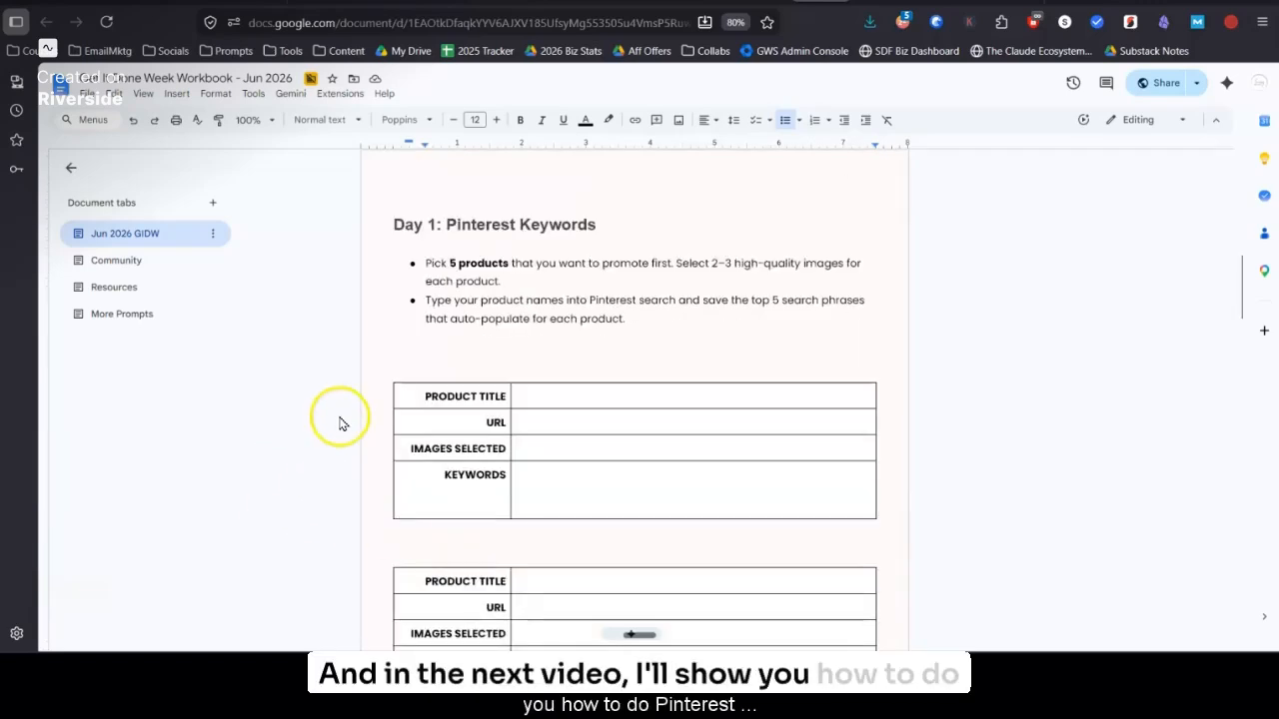
{"action": "left_click", "coordinate": [437, 357]}
{"action": "key", "text": "BackSpace"}
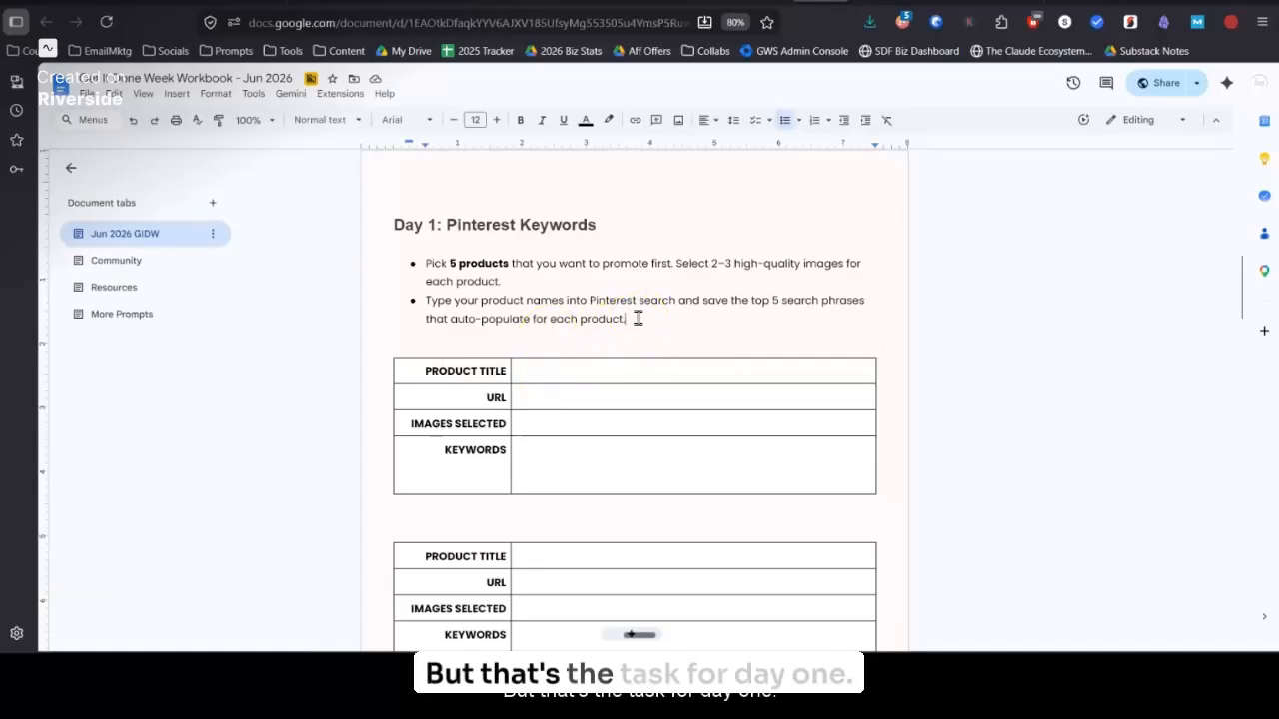
Go back to the Pre-work checklist and highlight its five main tasks for review, from the Business account to Rich Pins.
{"action": "scroll", "coordinate": [637, 318], "scroll_direction": "up", "scroll_amount": 5}
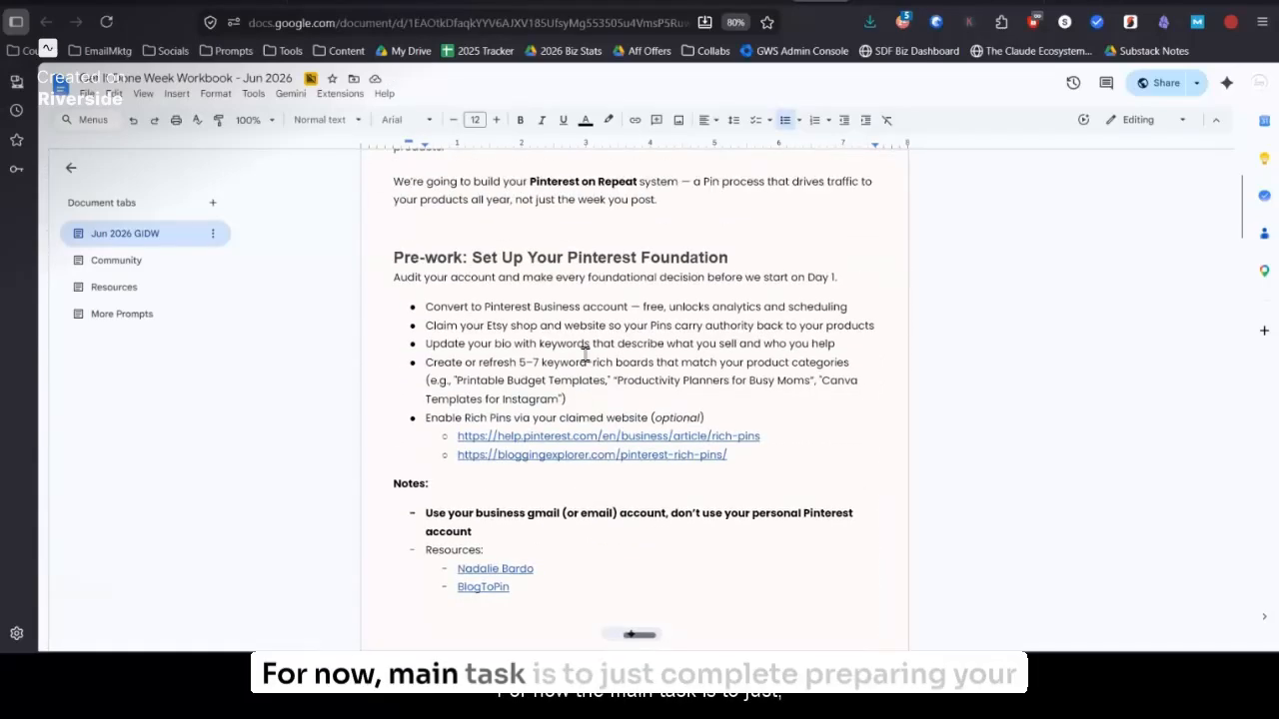
{"action": "left_click_drag", "start_coordinate": [420, 307], "coordinate": [715, 412]}
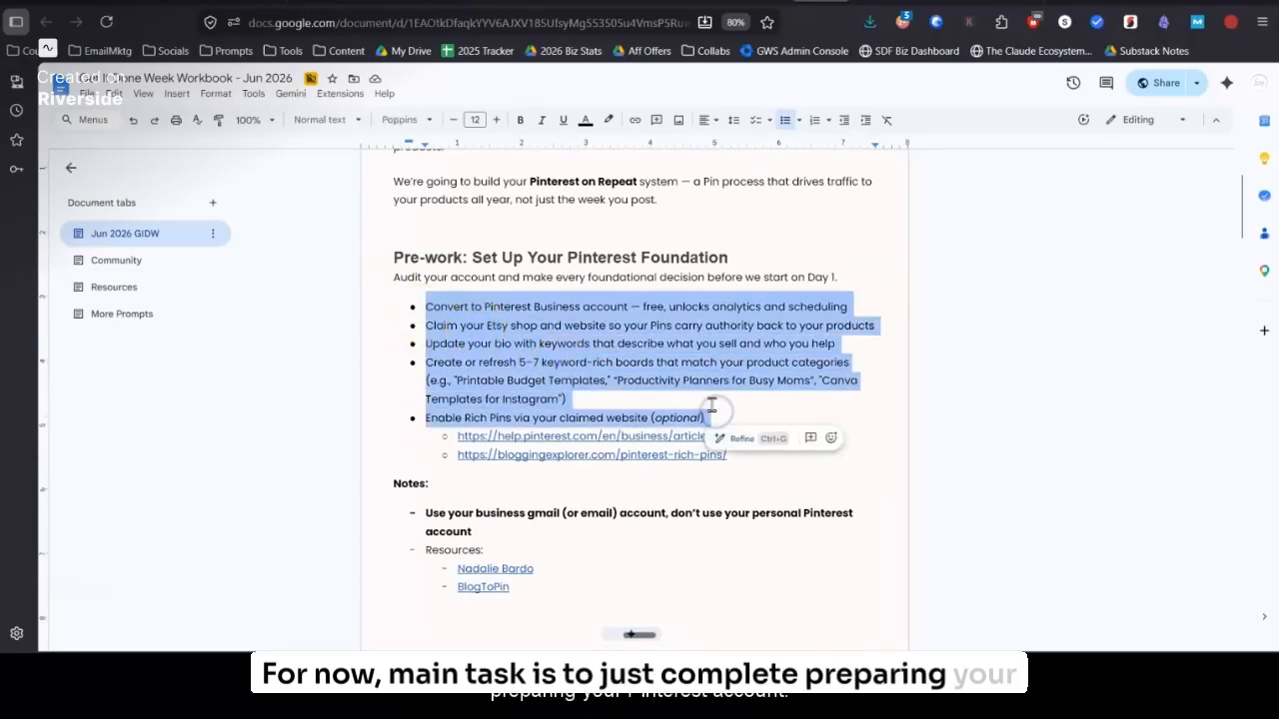
{"action": "left_click", "coordinate": [617, 381]}
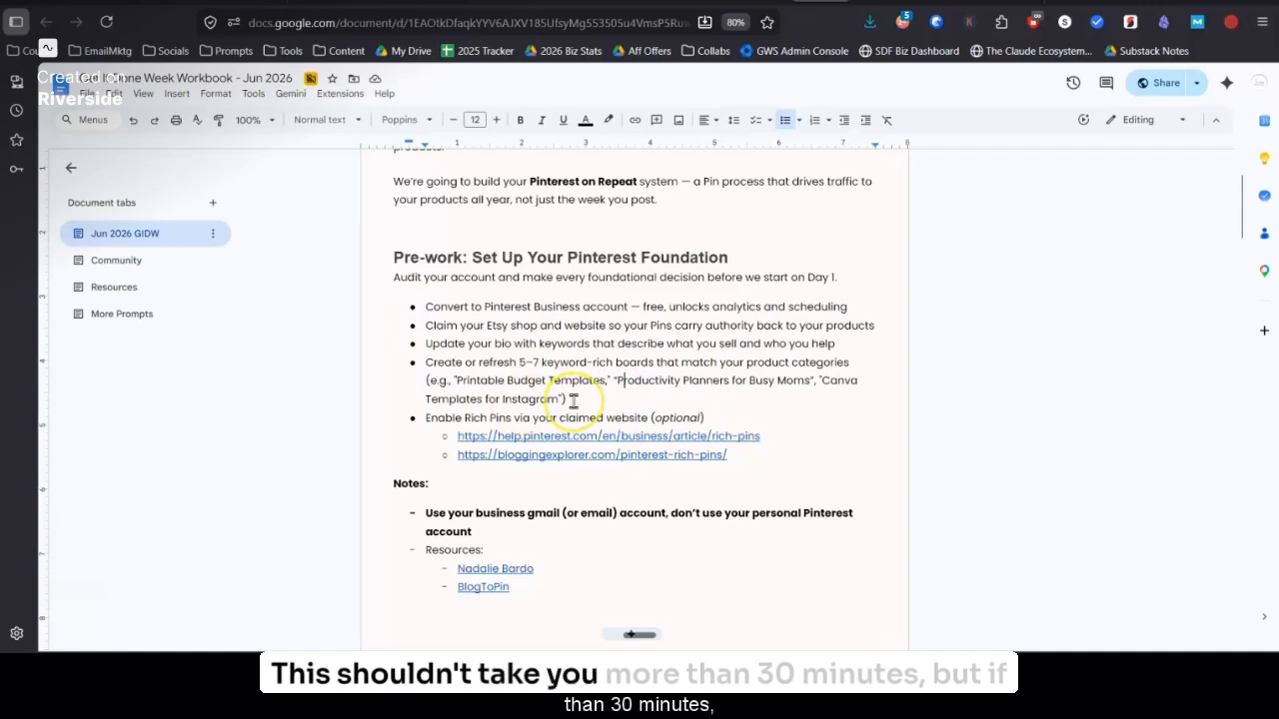